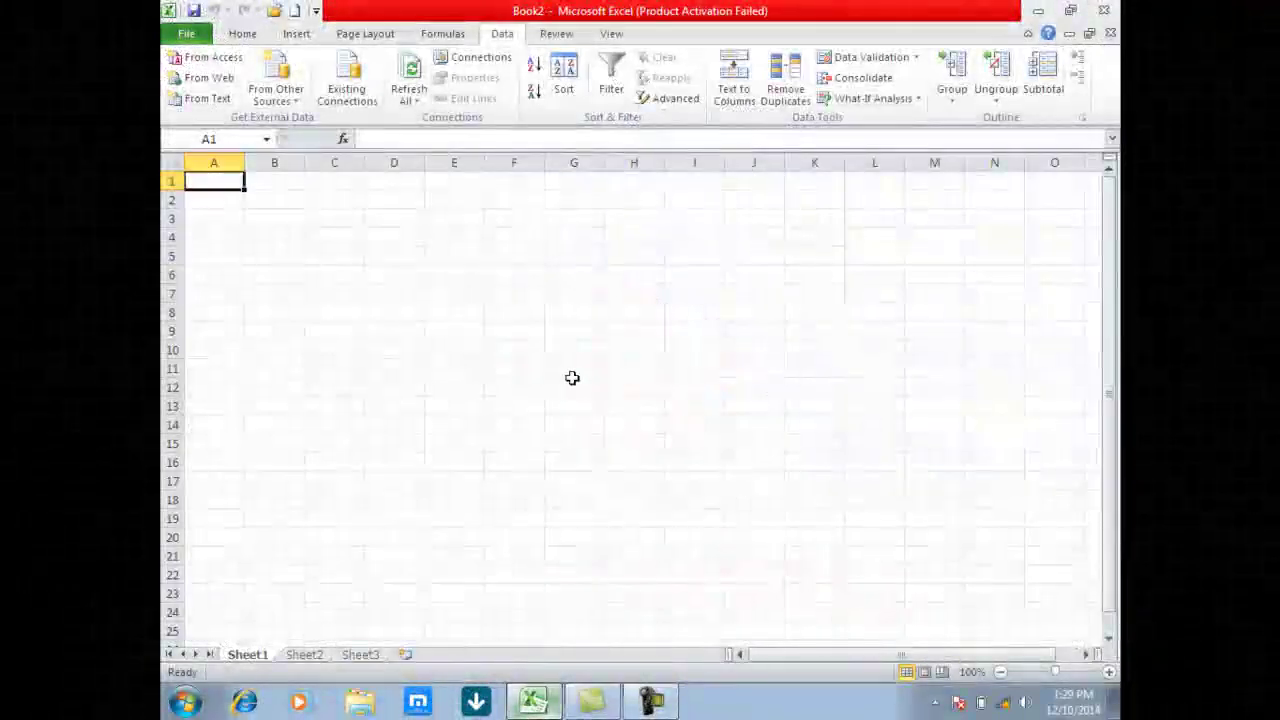
Open the 'amjad school' Access database from Documents for import
left_click(514, 331)
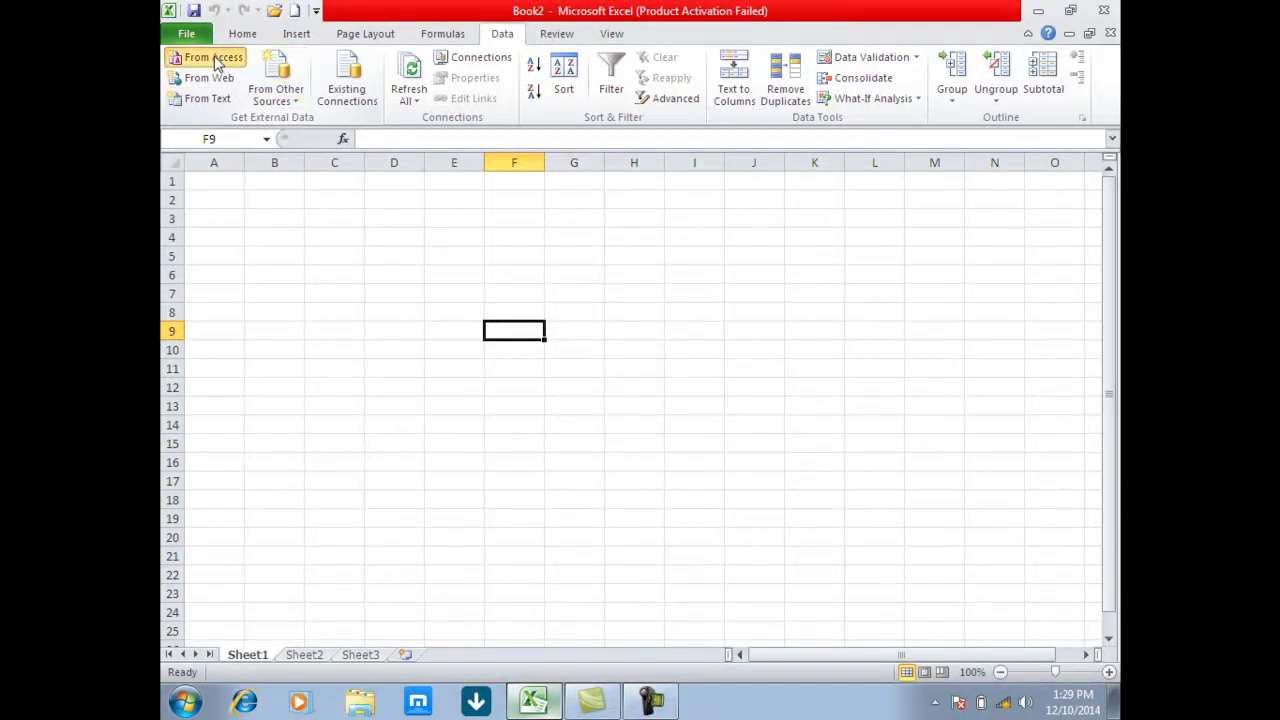
left_click(210, 58)
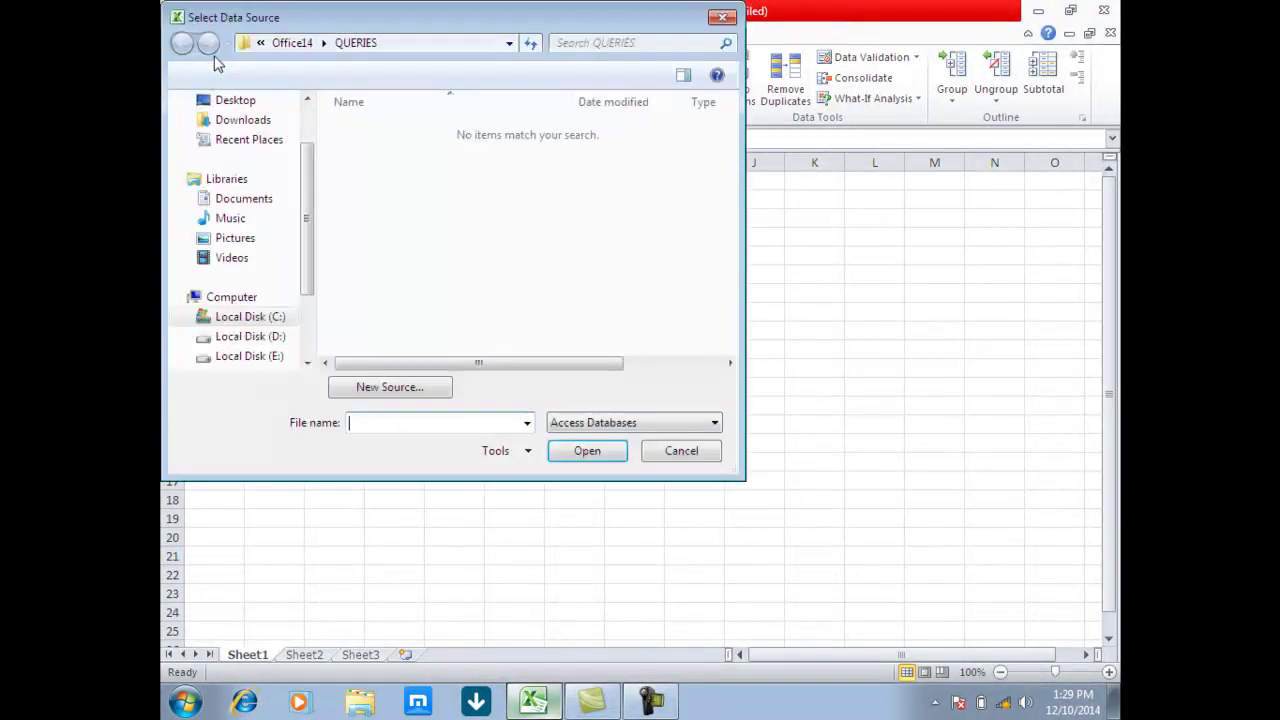
left_click(273, 200)
left_click_drag(727, 177, 730, 208)
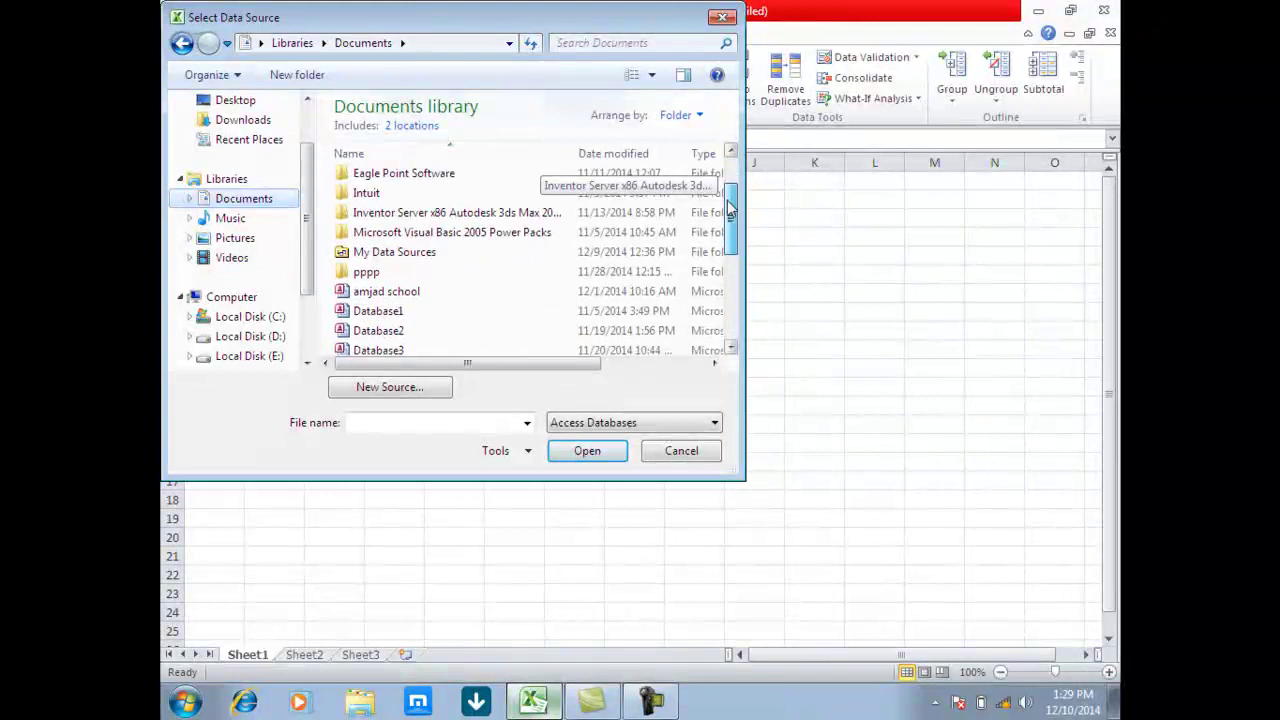
left_click(405, 291)
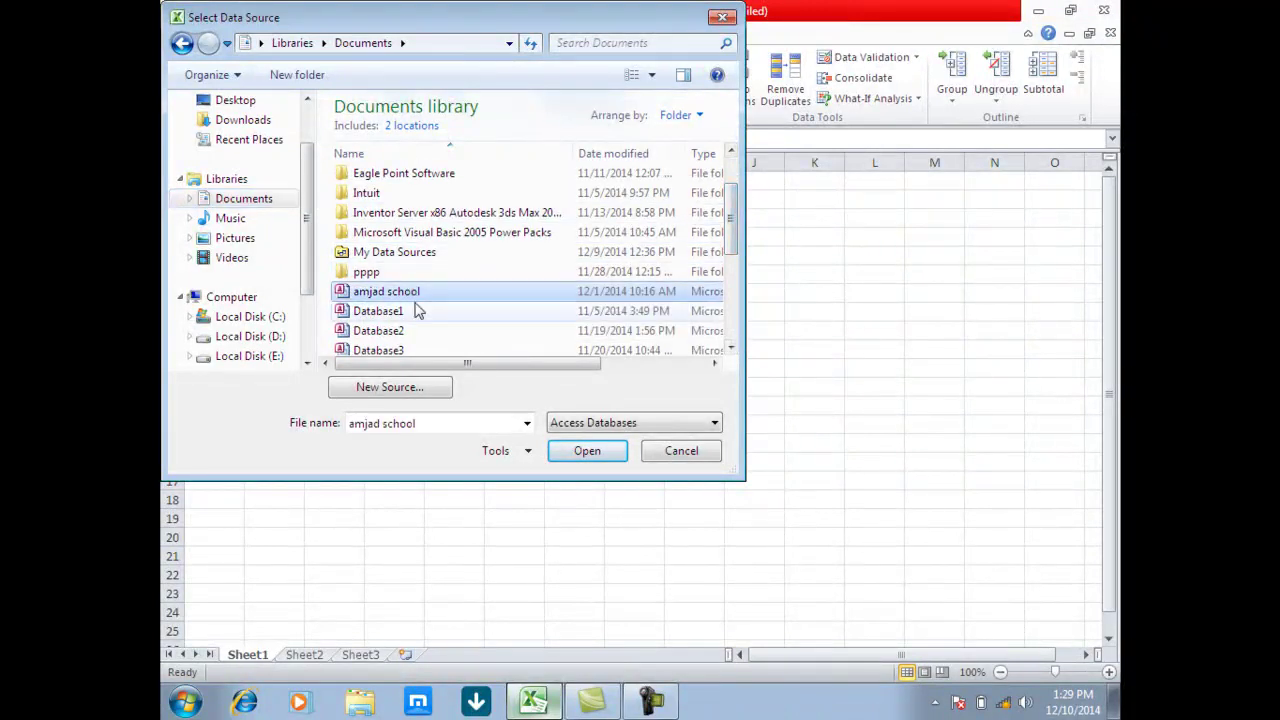
left_click(600, 452)
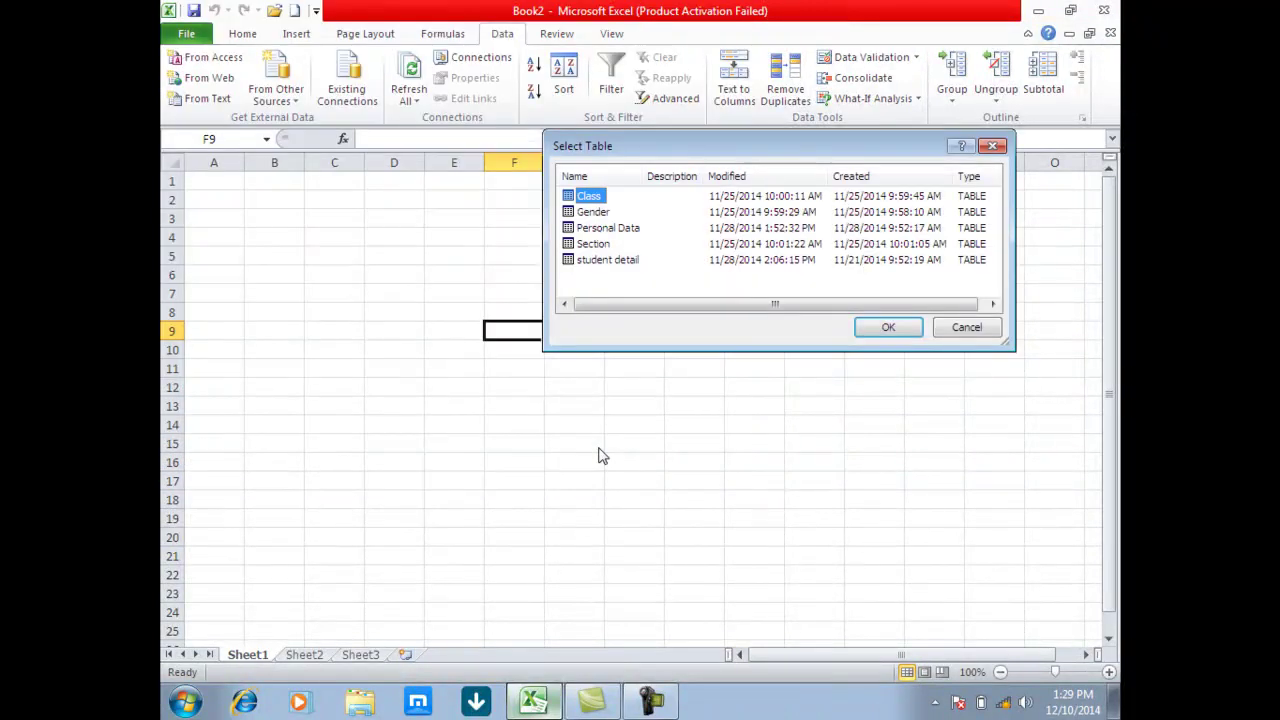
Import the 'student detail' table as a table starting at cell B3
left_click_drag(598, 228, 591, 226)
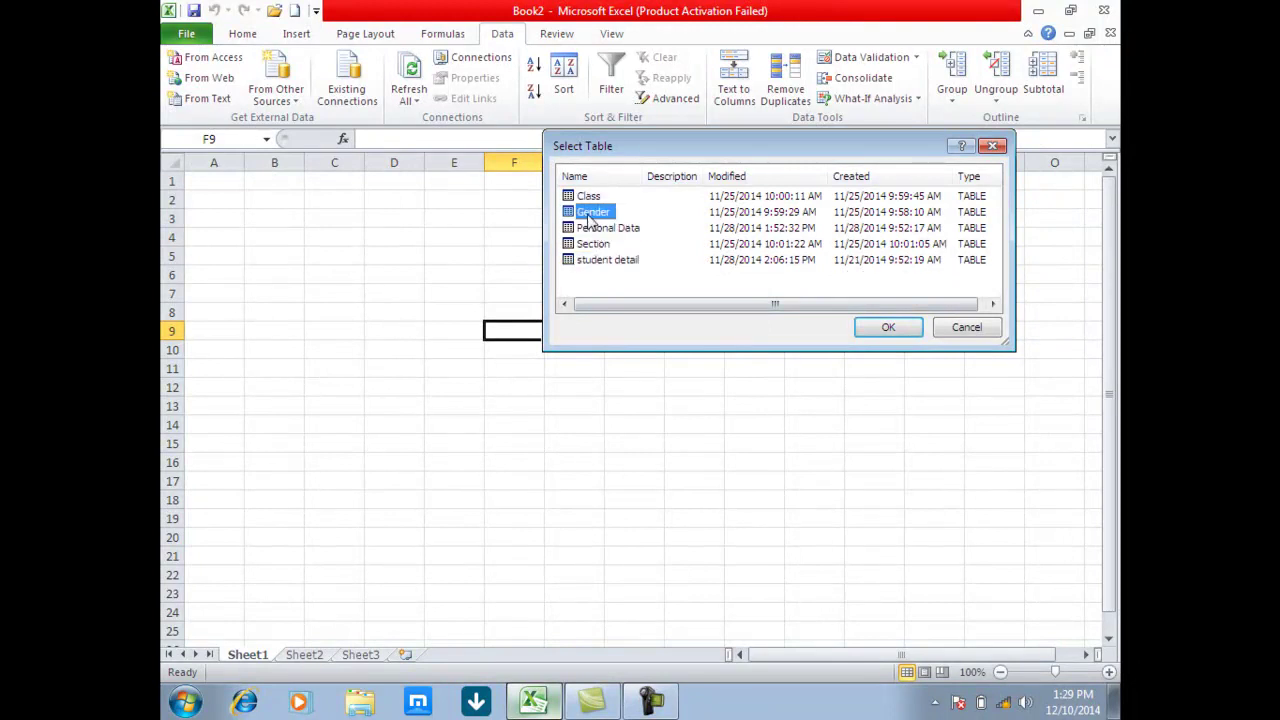
left_click_drag(591, 226, 600, 262)
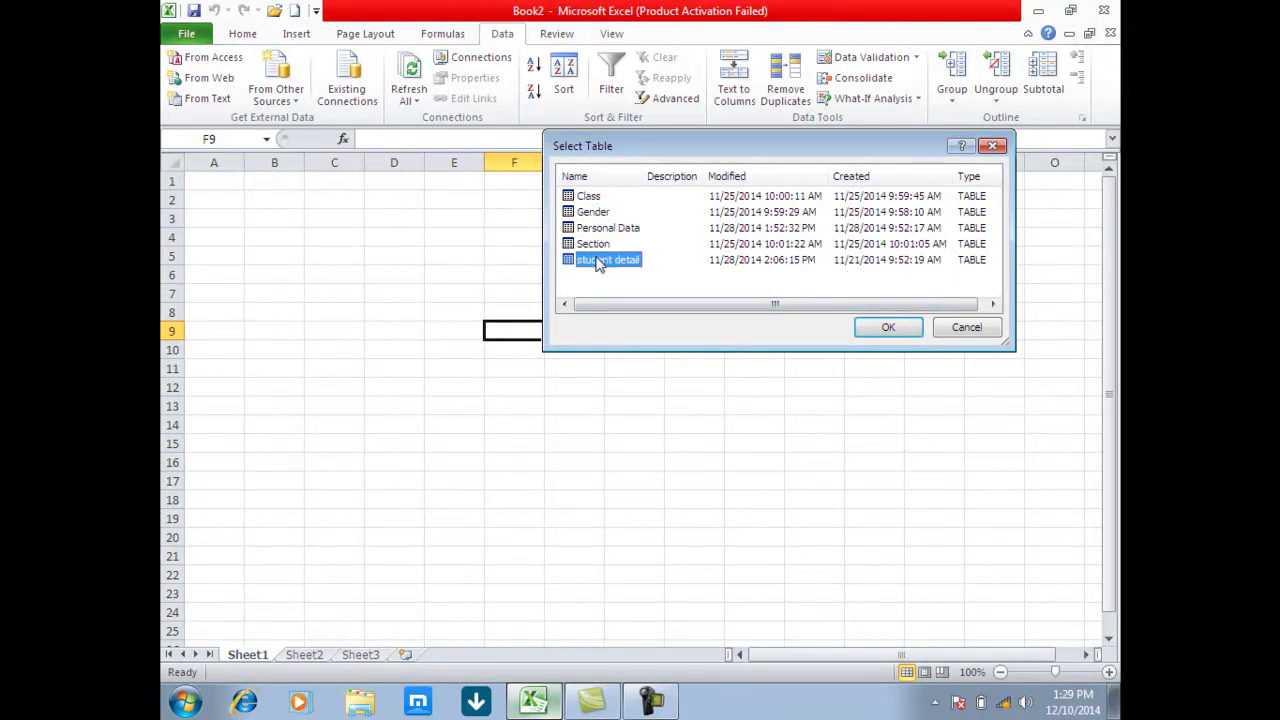
left_click(897, 329)
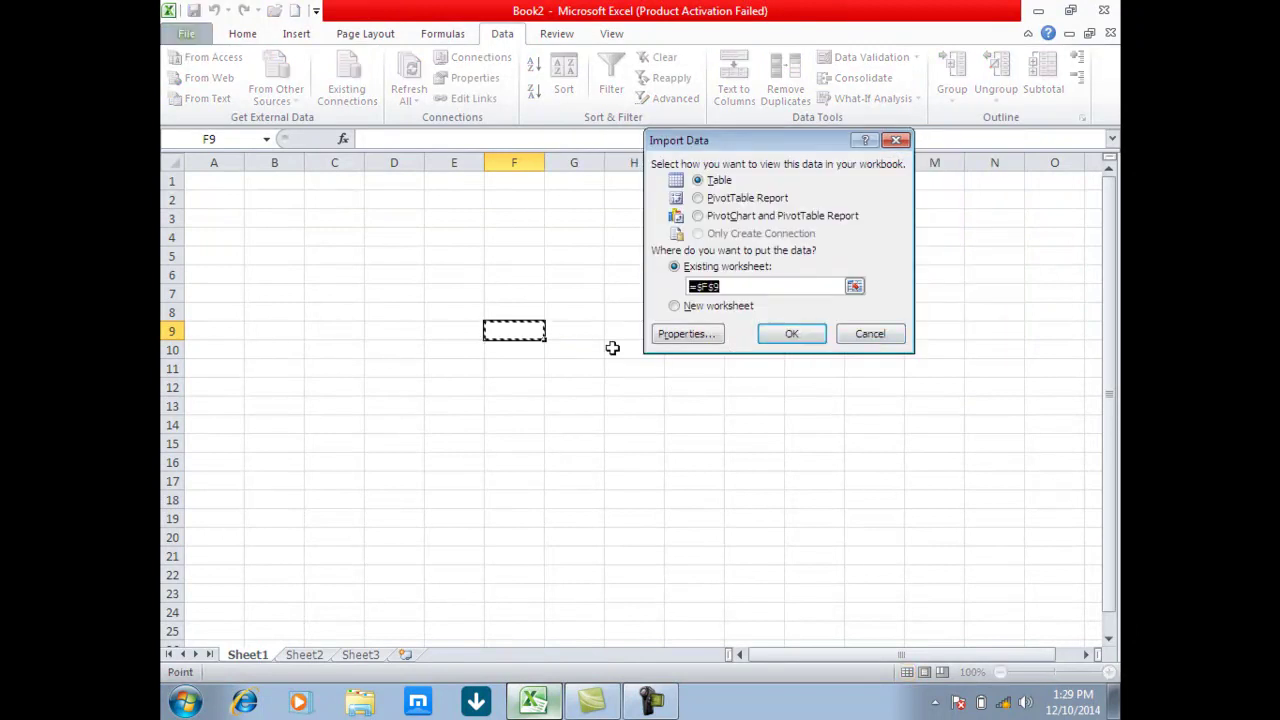
left_click(250, 214)
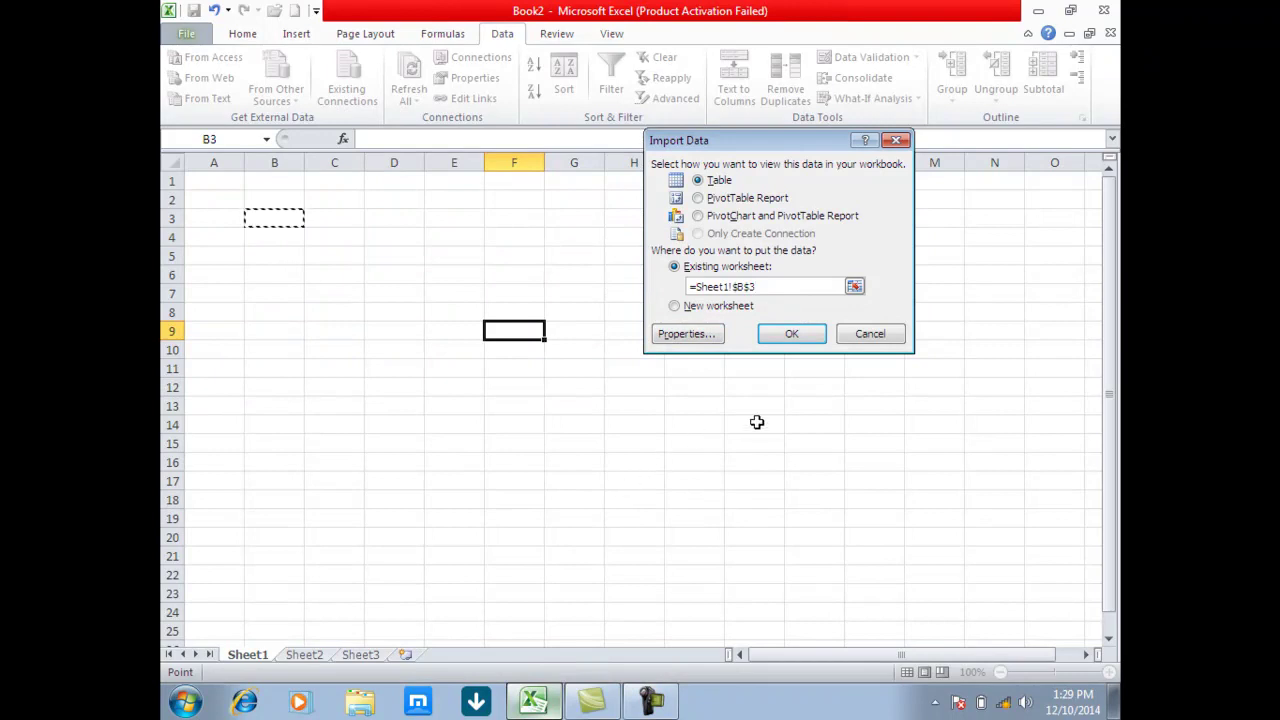
left_click(789, 334)
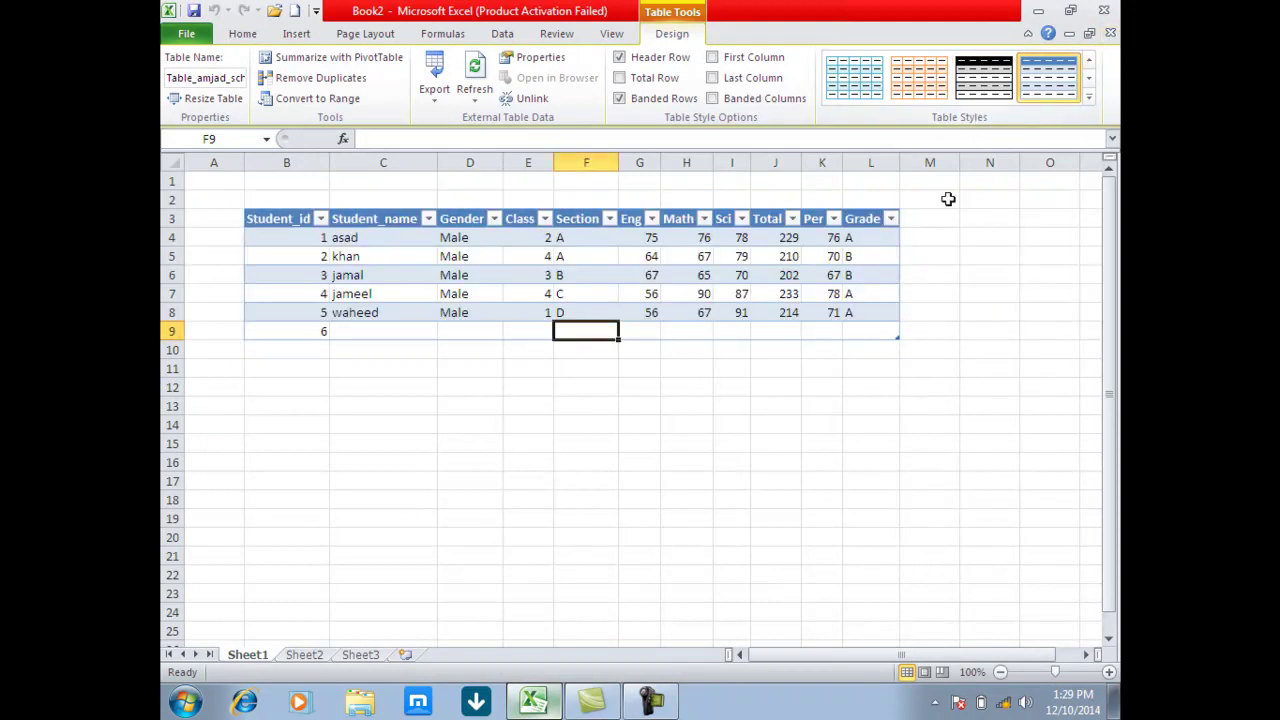
Close Book2 without saving and start a new blank workbook
left_click(1111, 34)
left_click(645, 373)
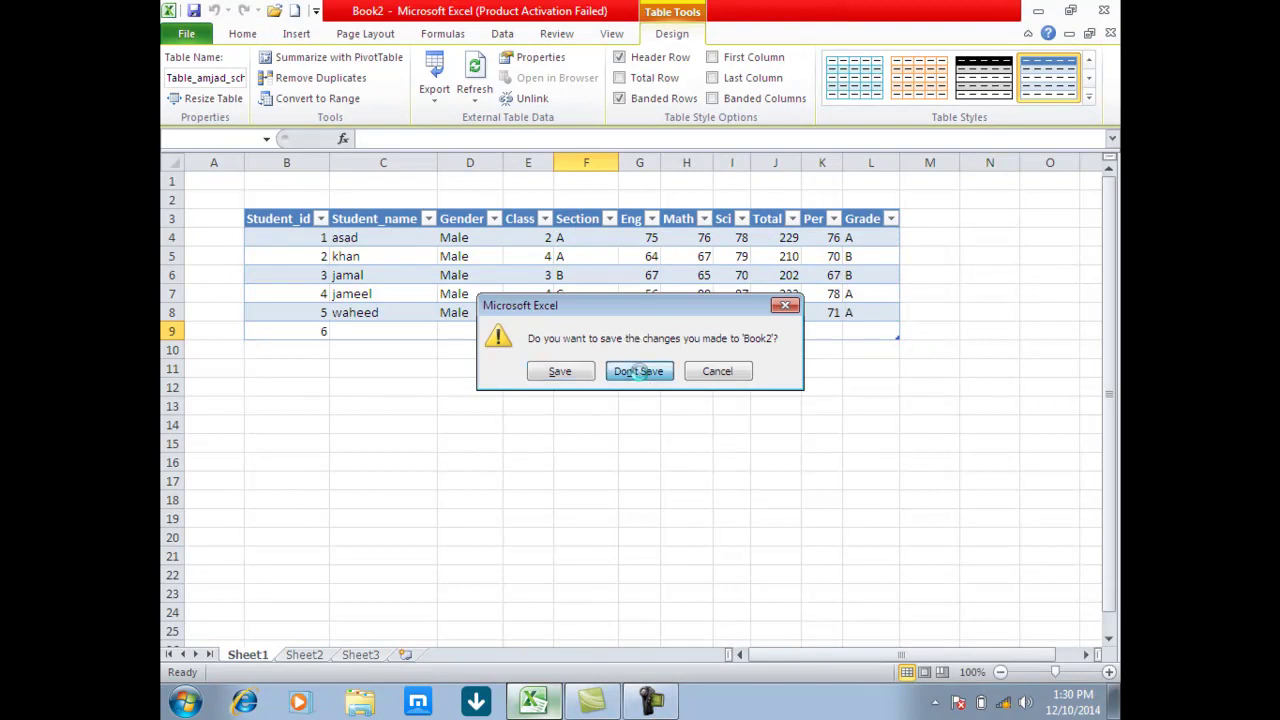
left_click(506, 36)
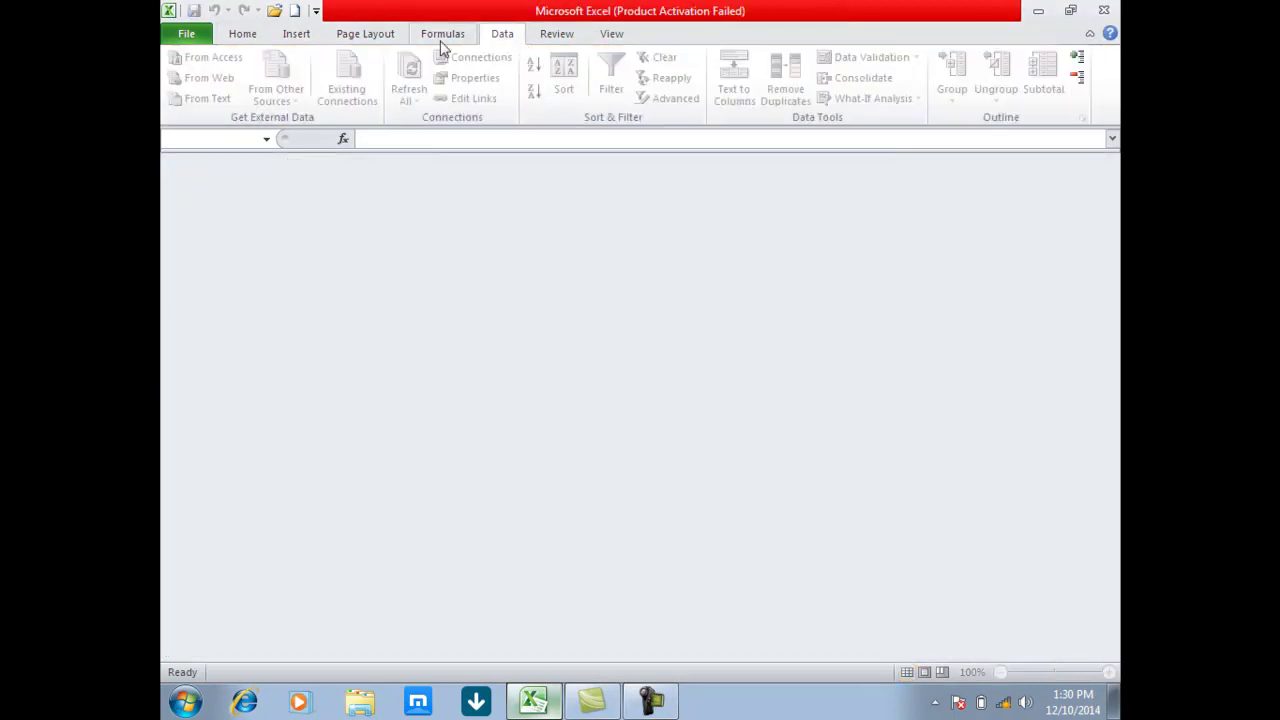
left_click(292, 12)
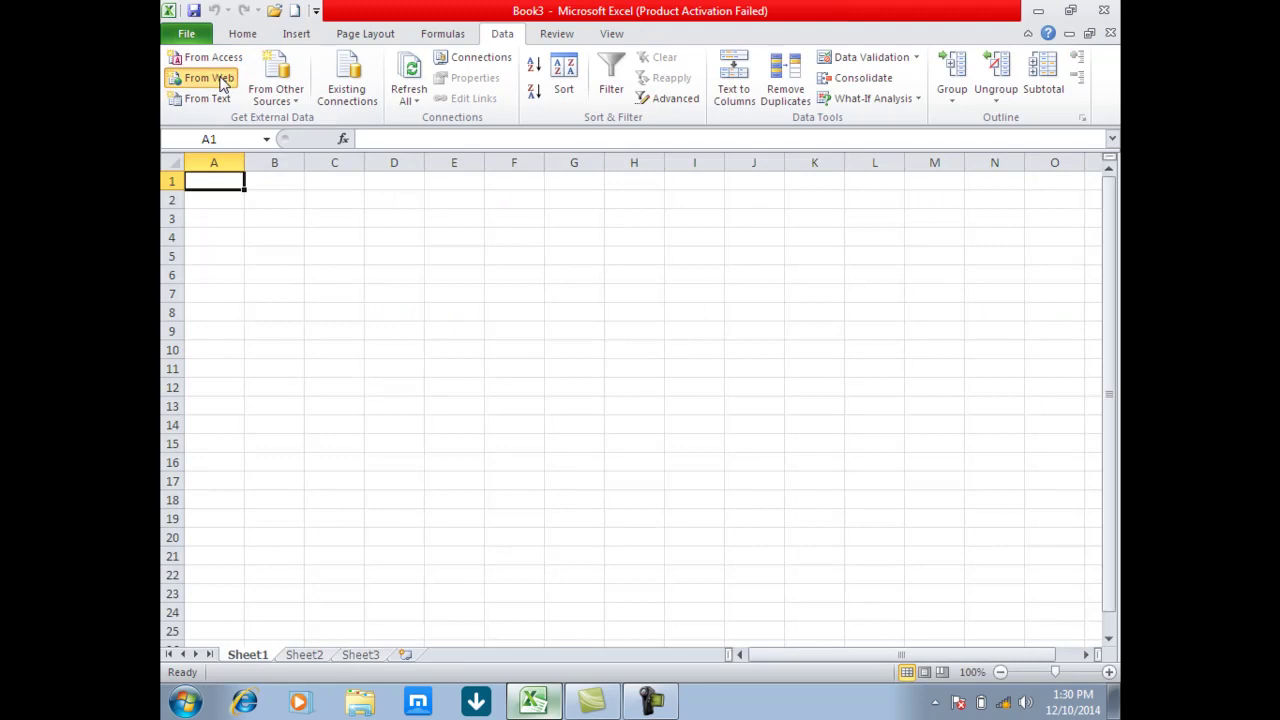
Attempt a web import of google.com into cell E8, dismissing the resulting error
left_click(209, 78)
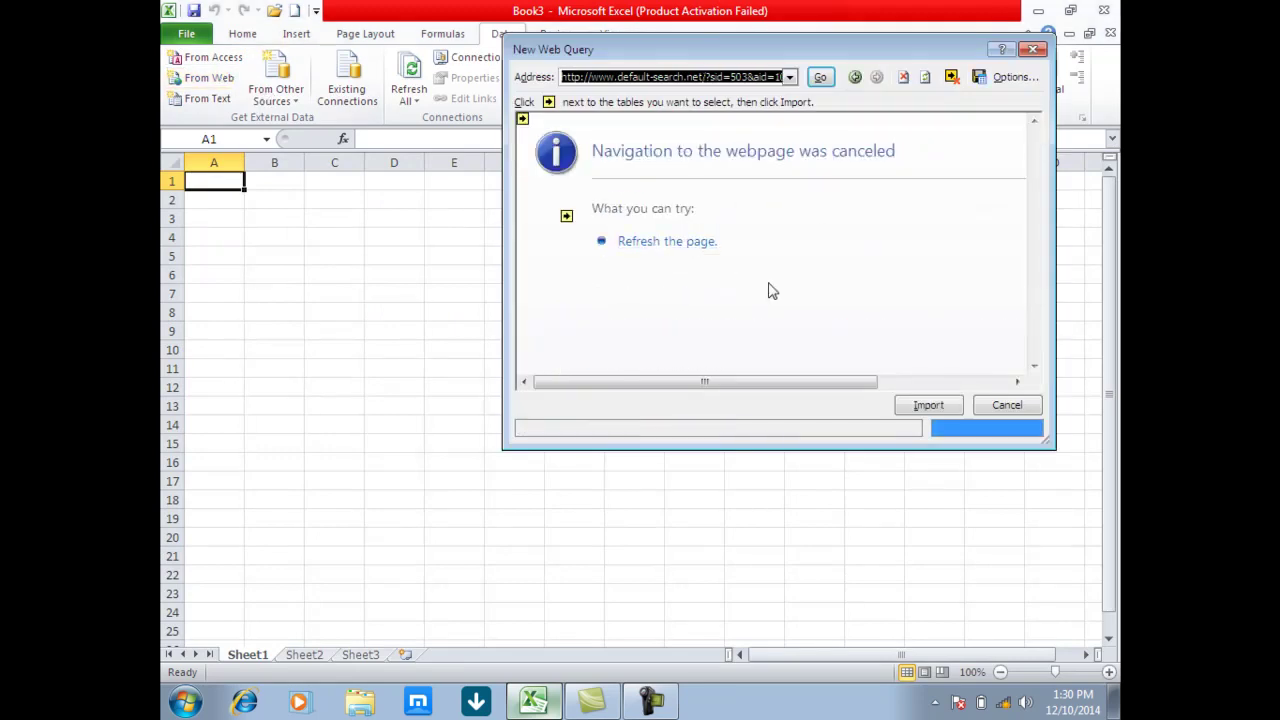
left_click(789, 77)
left_click(692, 106)
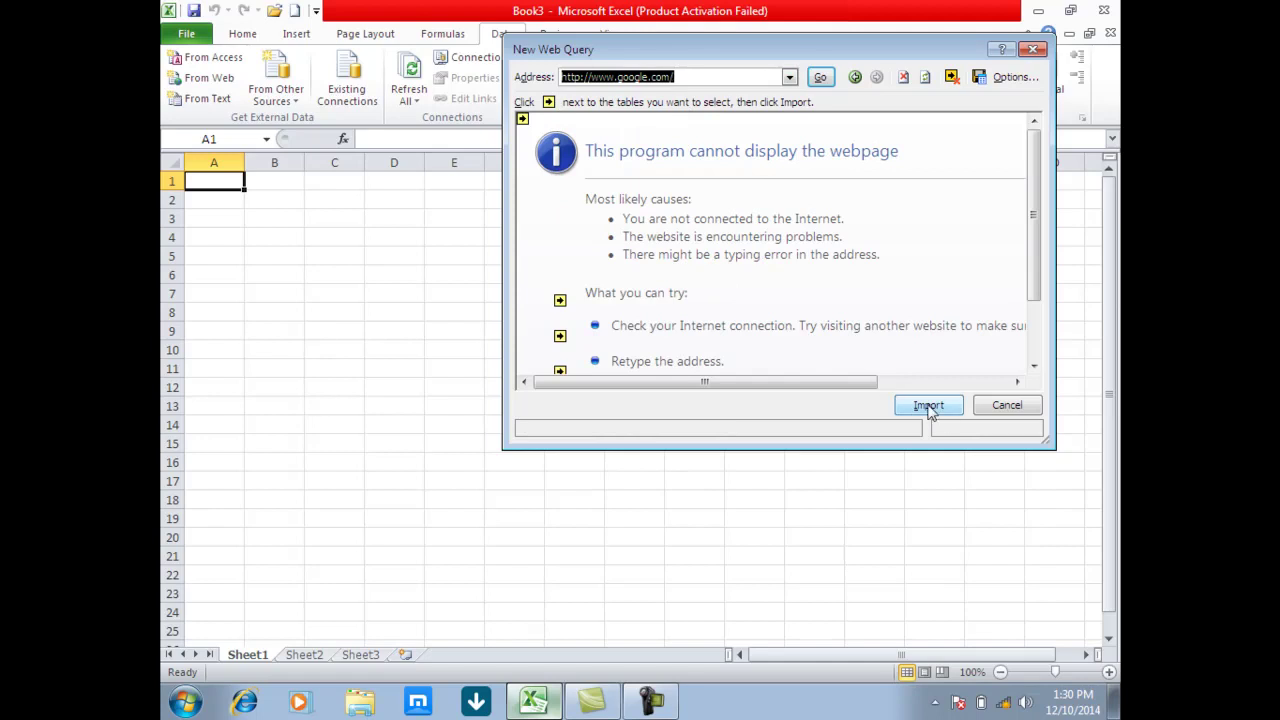
left_click(928, 408)
left_click(440, 314)
left_click(779, 292)
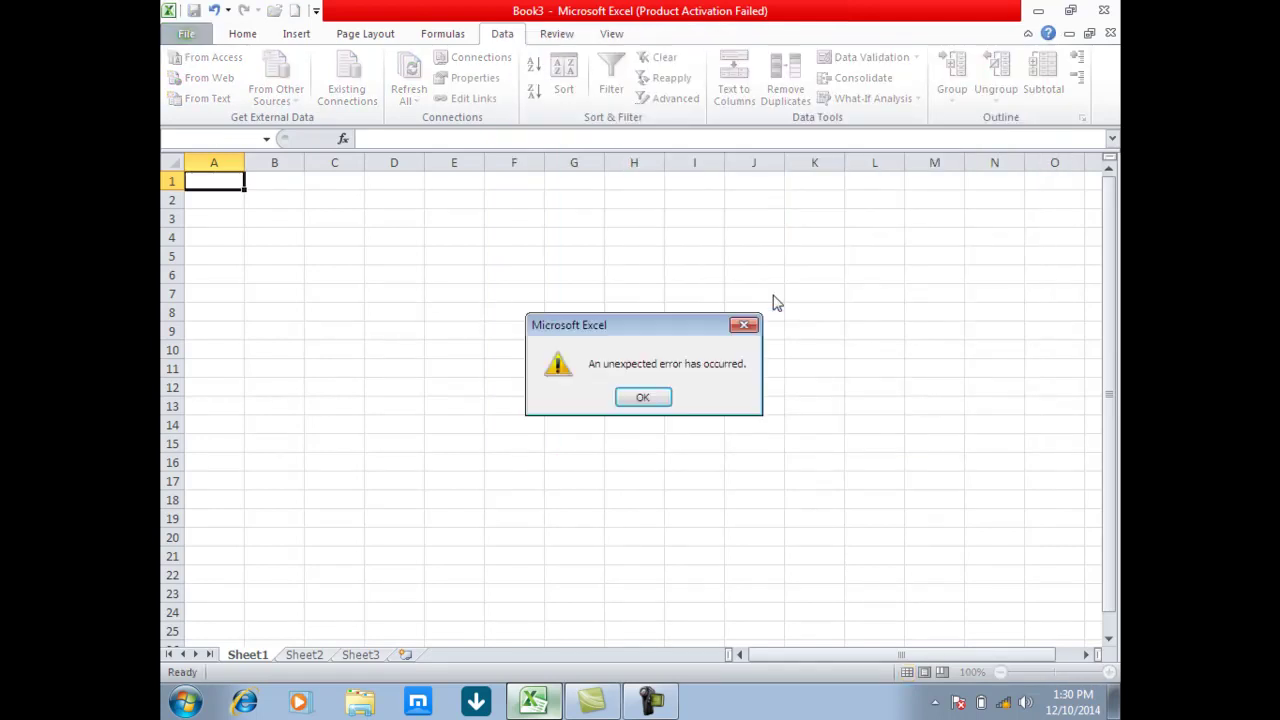
left_click(636, 400)
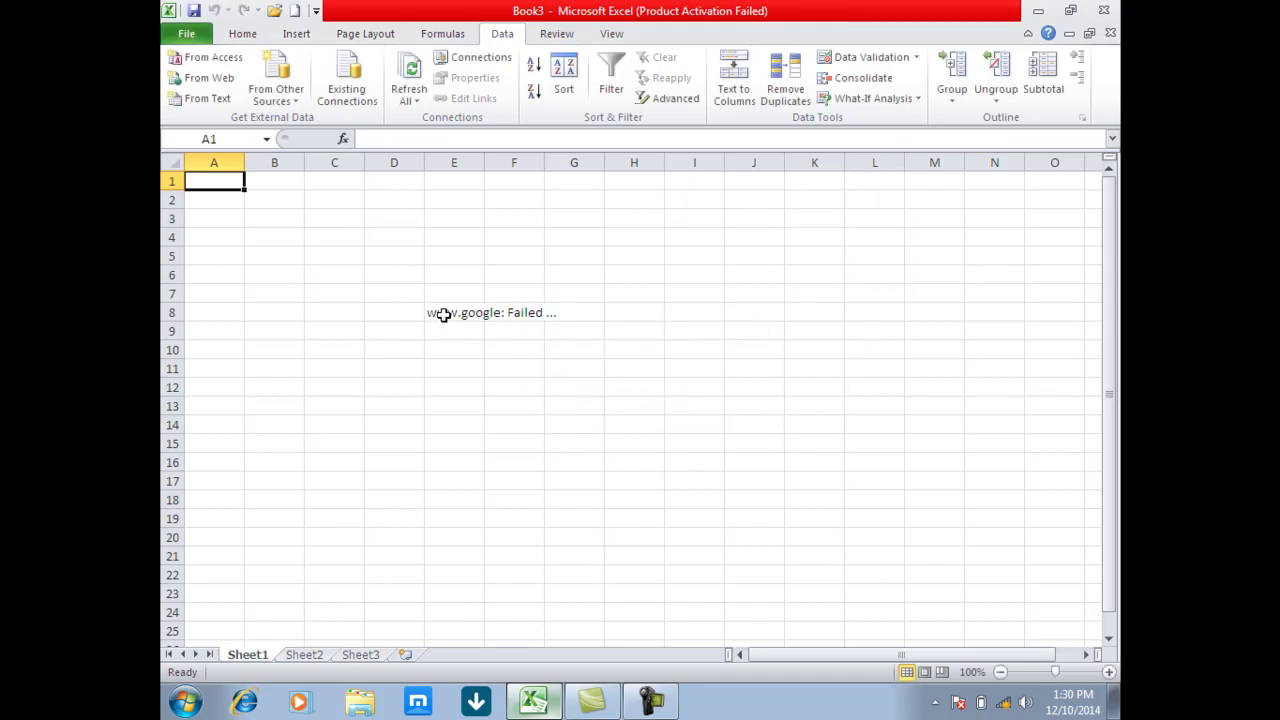
Delete the failed web query from E8:G8 and minimize Excel
left_click_drag(443, 315, 562, 316)
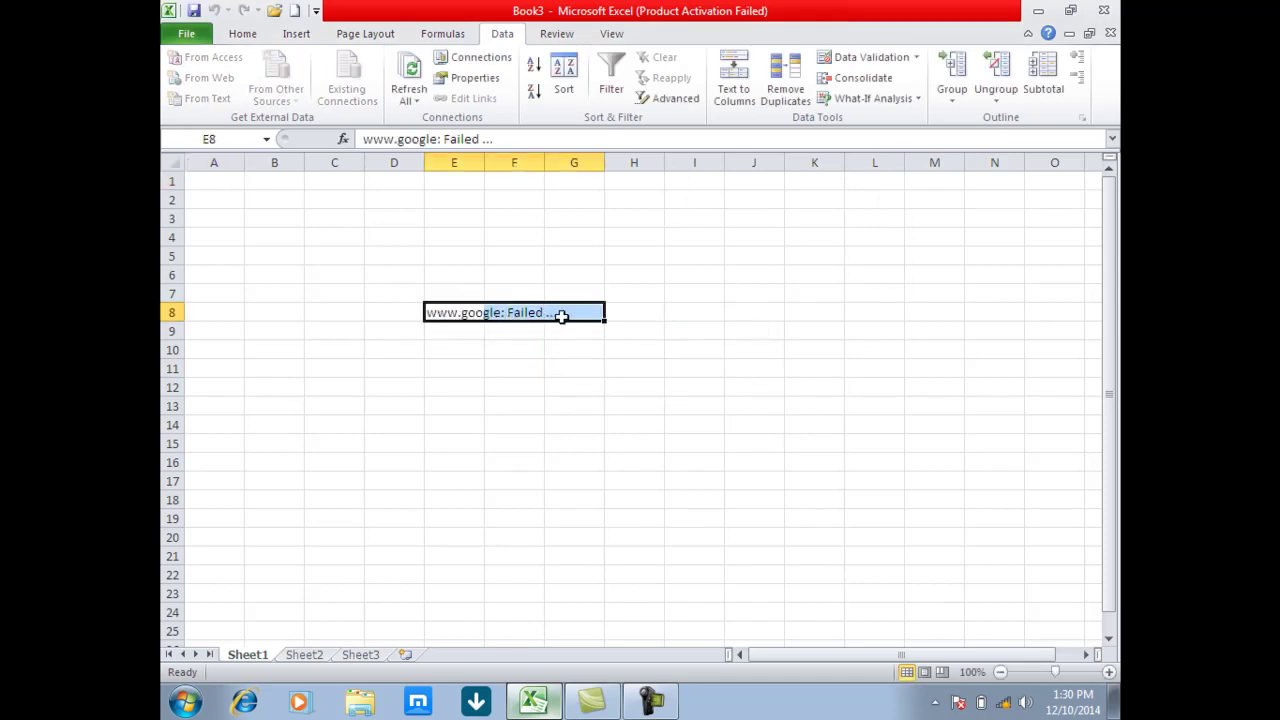
key("Delete")
left_click(603, 400)
left_click(437, 313)
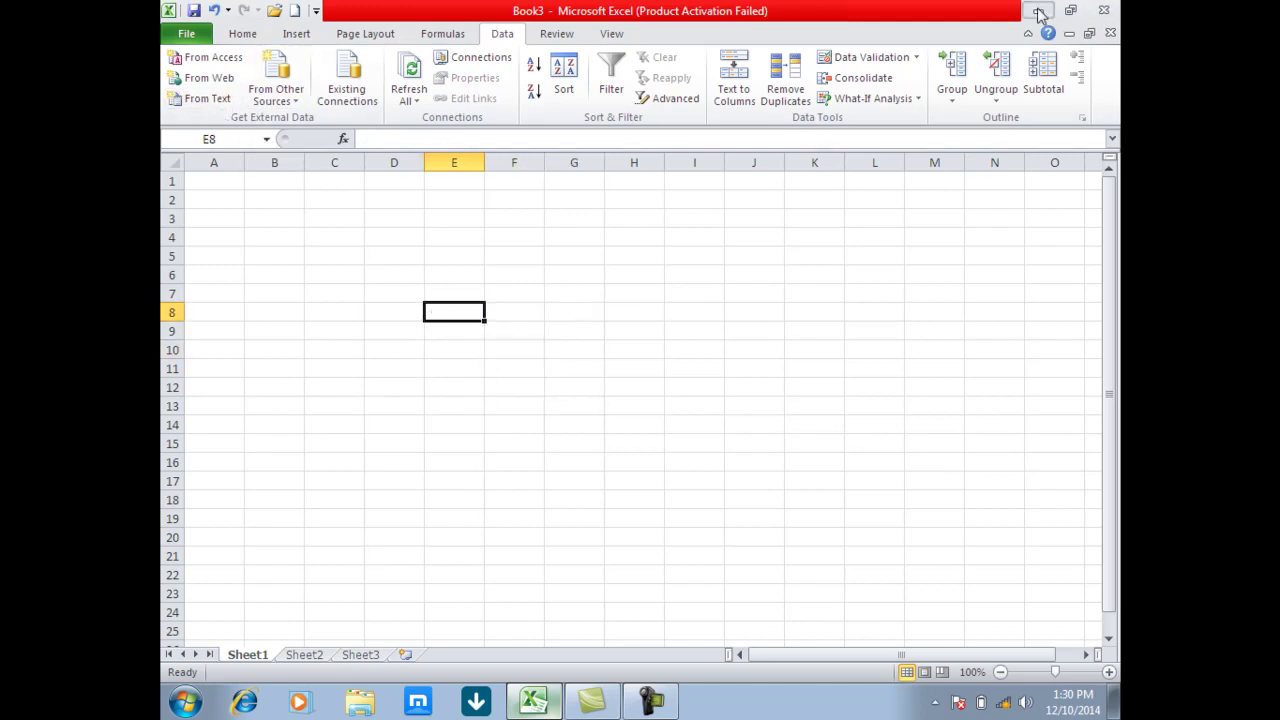
left_click(1040, 12)
Create a New Text Document on the desktop and open it in Notepad
right_click(864, 164)
left_click(892, 215)
right_click(868, 188)
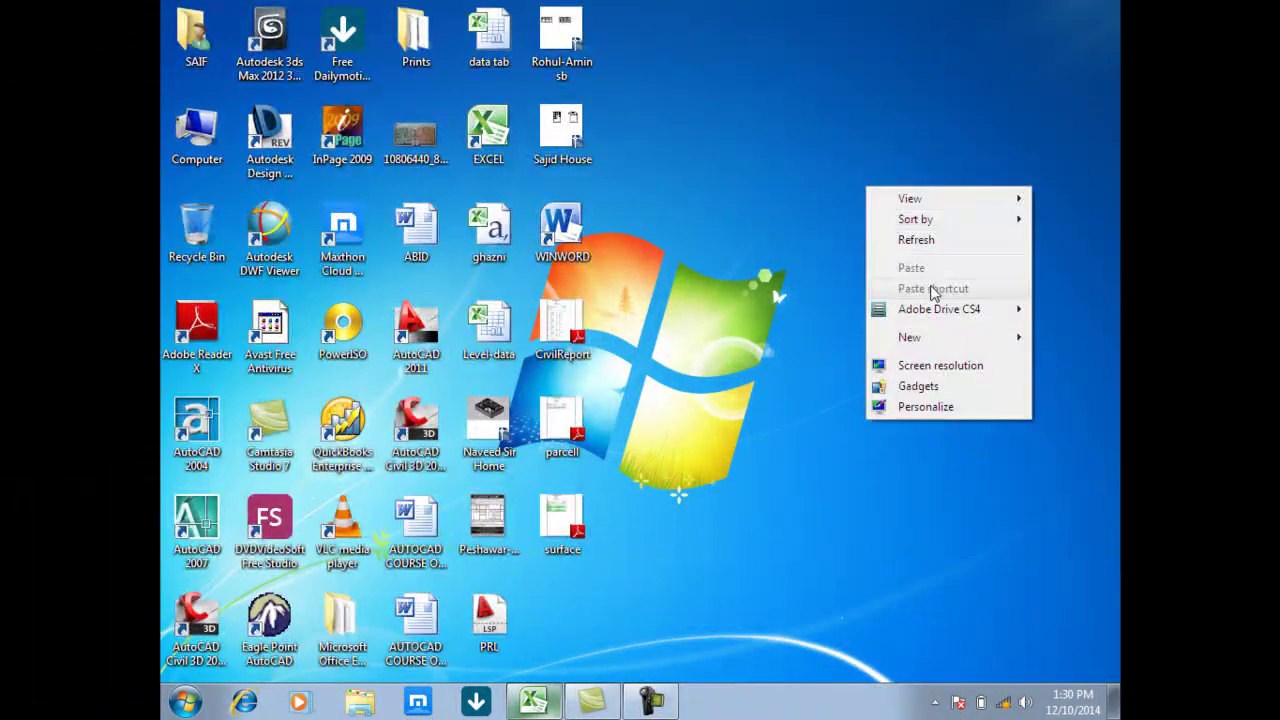
mouse_move(910, 338)
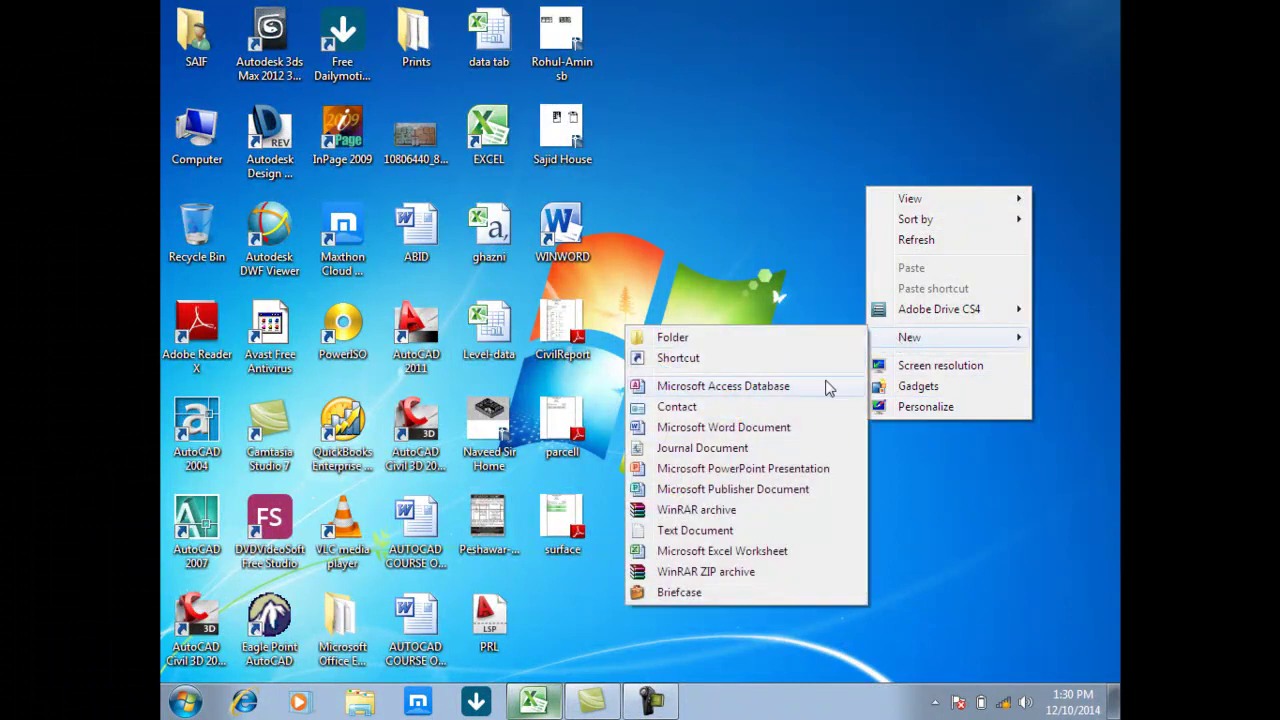
left_click(716, 540)
left_click(855, 245)
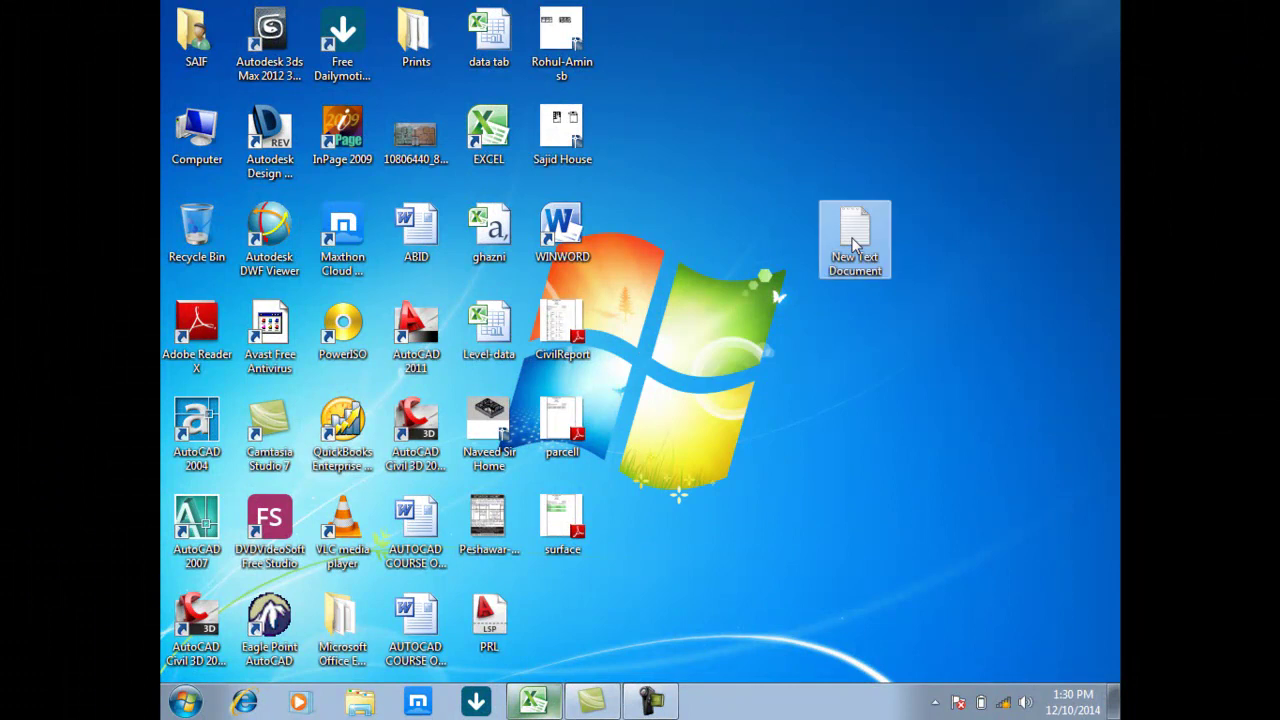
double_click(855, 245)
type("Saif cad computer a")
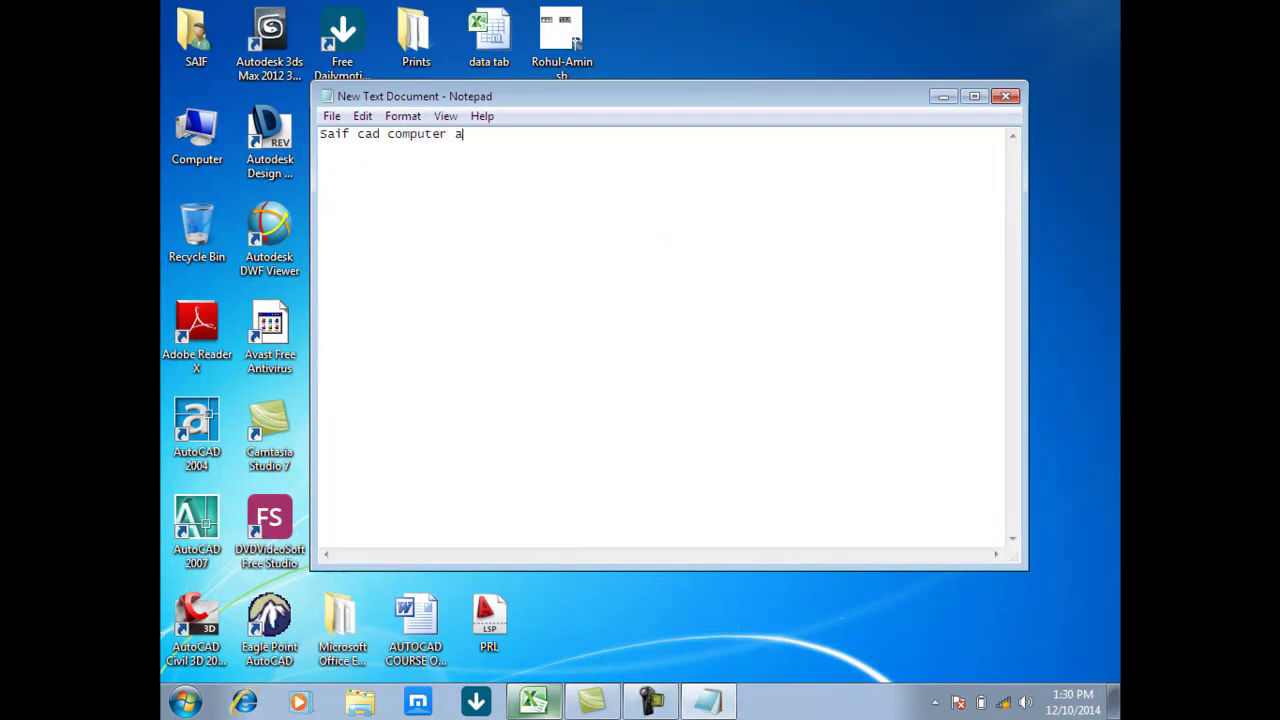
Enter 'Saif cad computer academy', save the file and close Notepad
type("cademy")
left_click(331, 116)
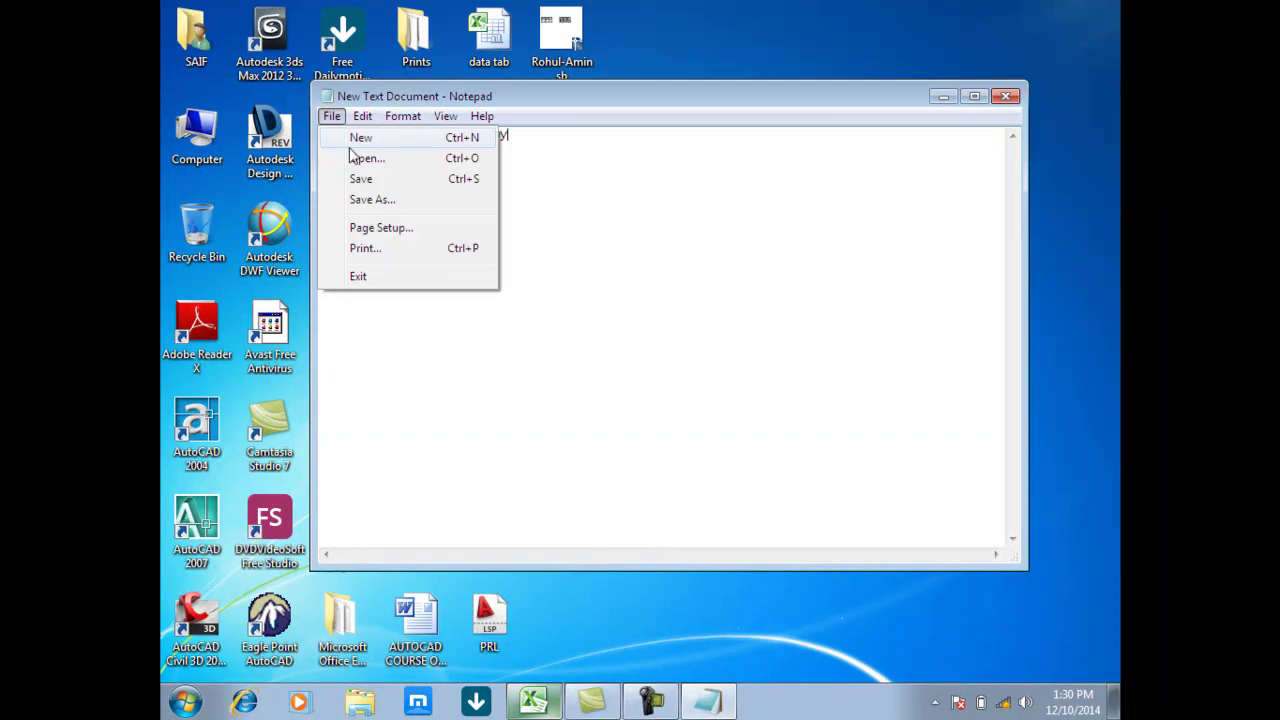
left_click(372, 181)
left_click(1005, 96)
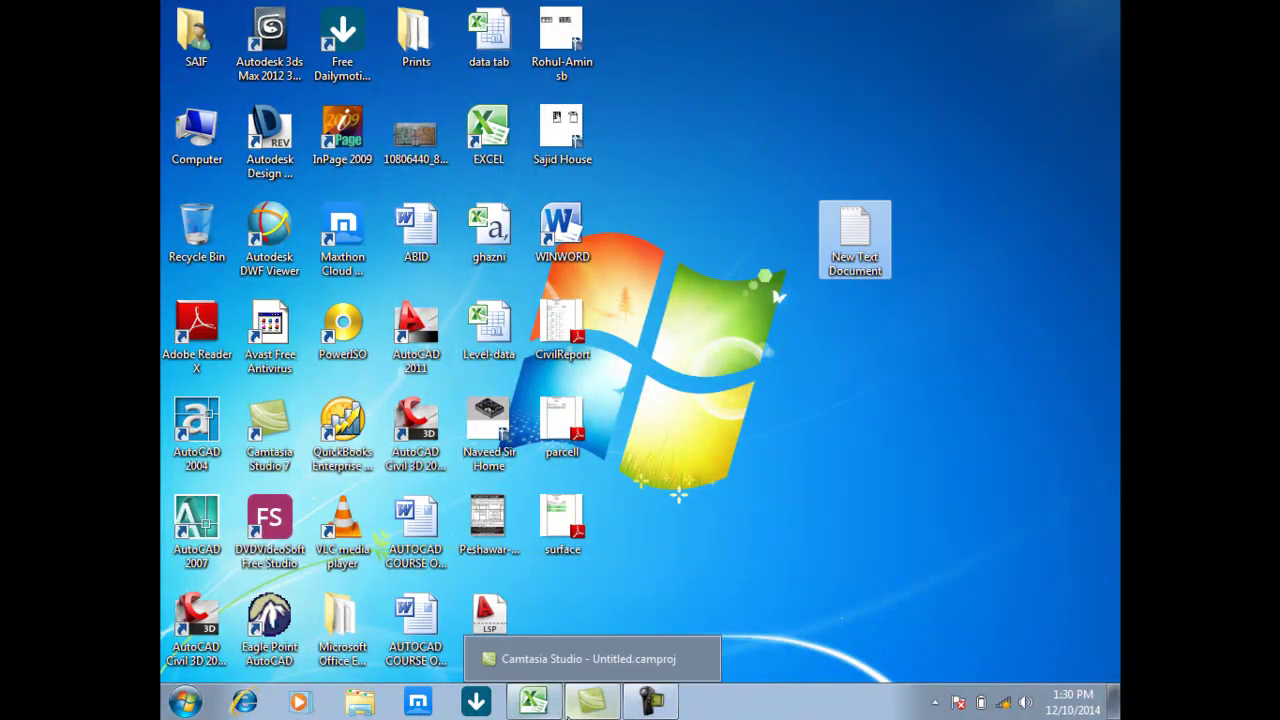
In Book3, choose the desktop's New Text Document file for a text import
left_click(533, 700)
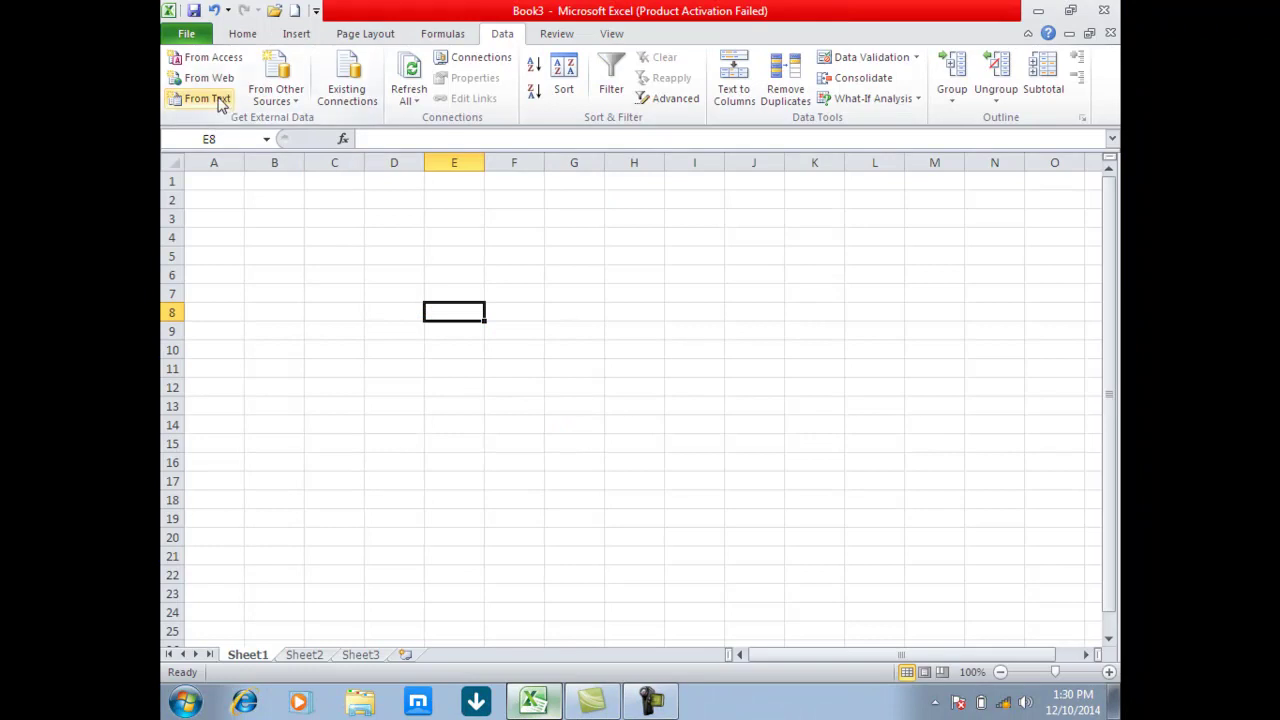
left_click(222, 100)
left_click(232, 167)
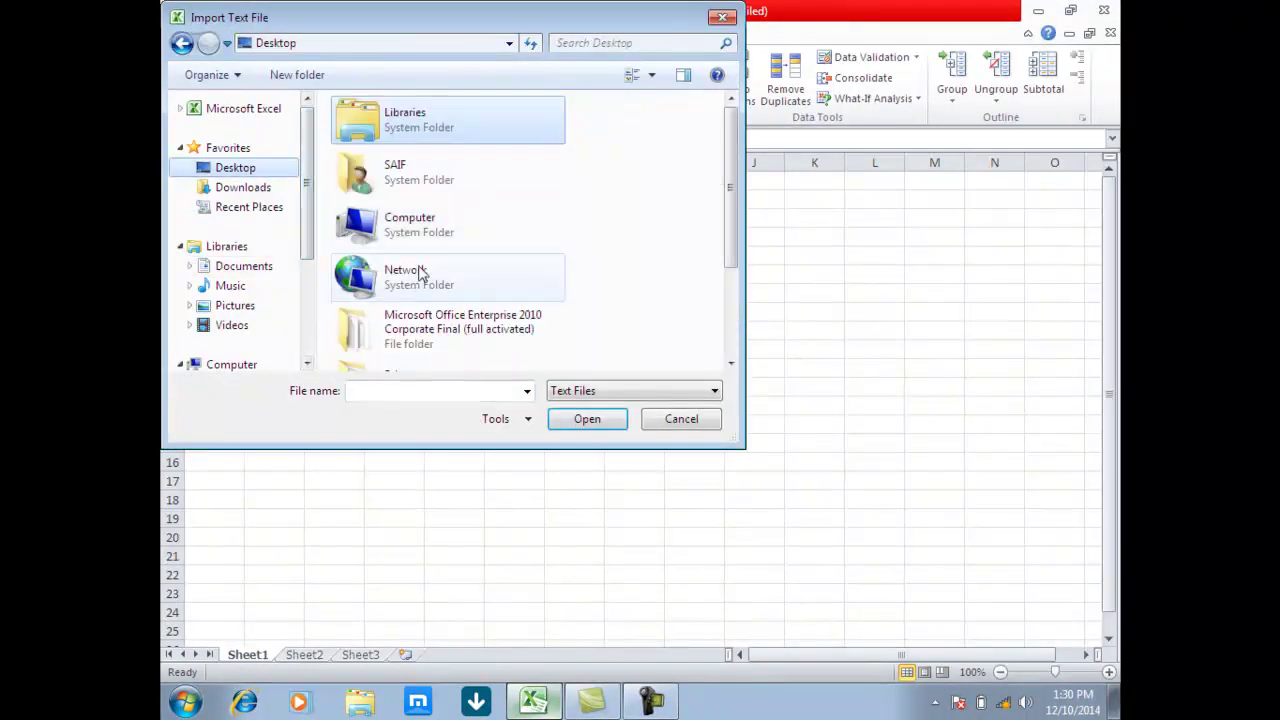
scroll(420, 272, "down", 3)
left_click(425, 358)
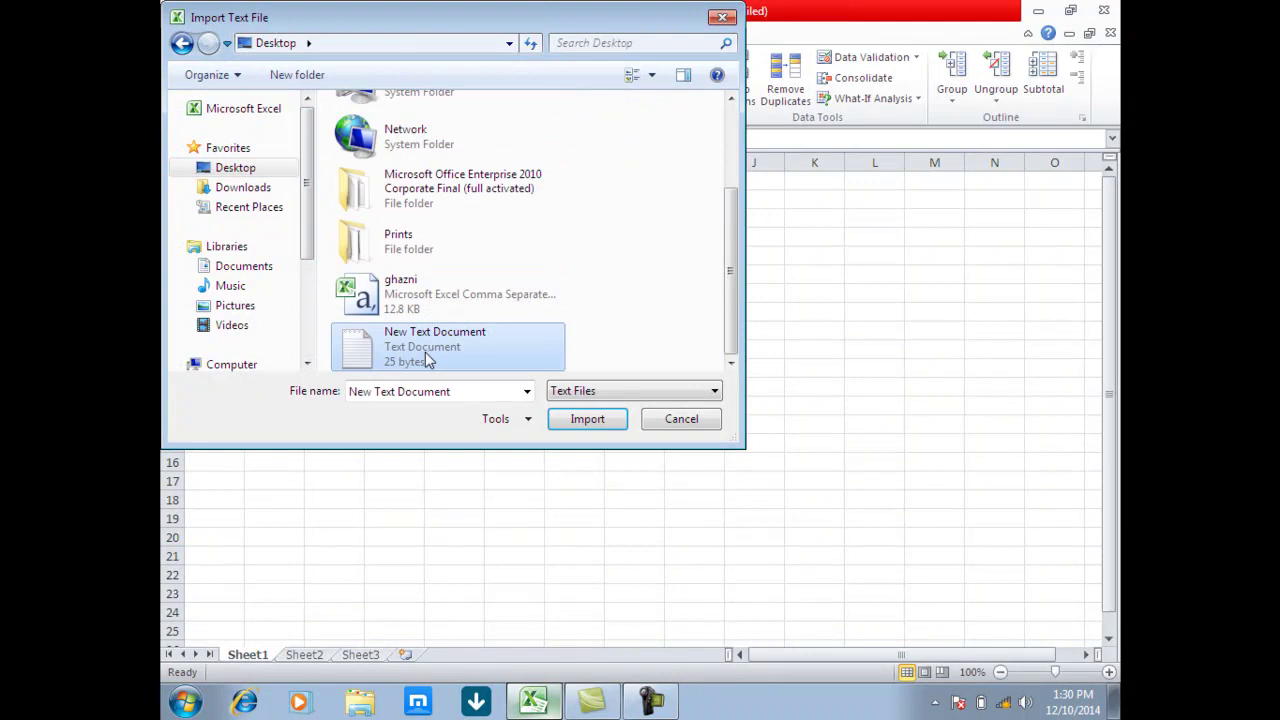
left_click(586, 419)
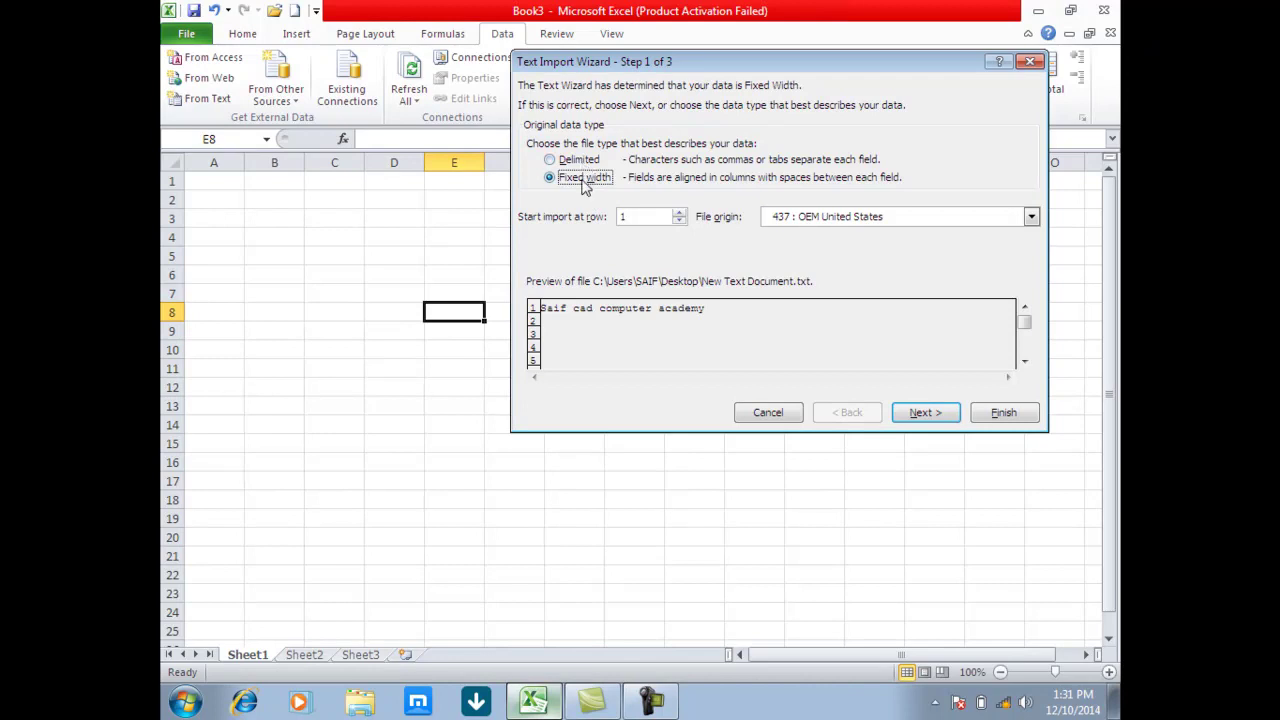
Finish the Text Import Wizard, place the words at E8 and widen column E
left_click(922, 418)
left_click(923, 418)
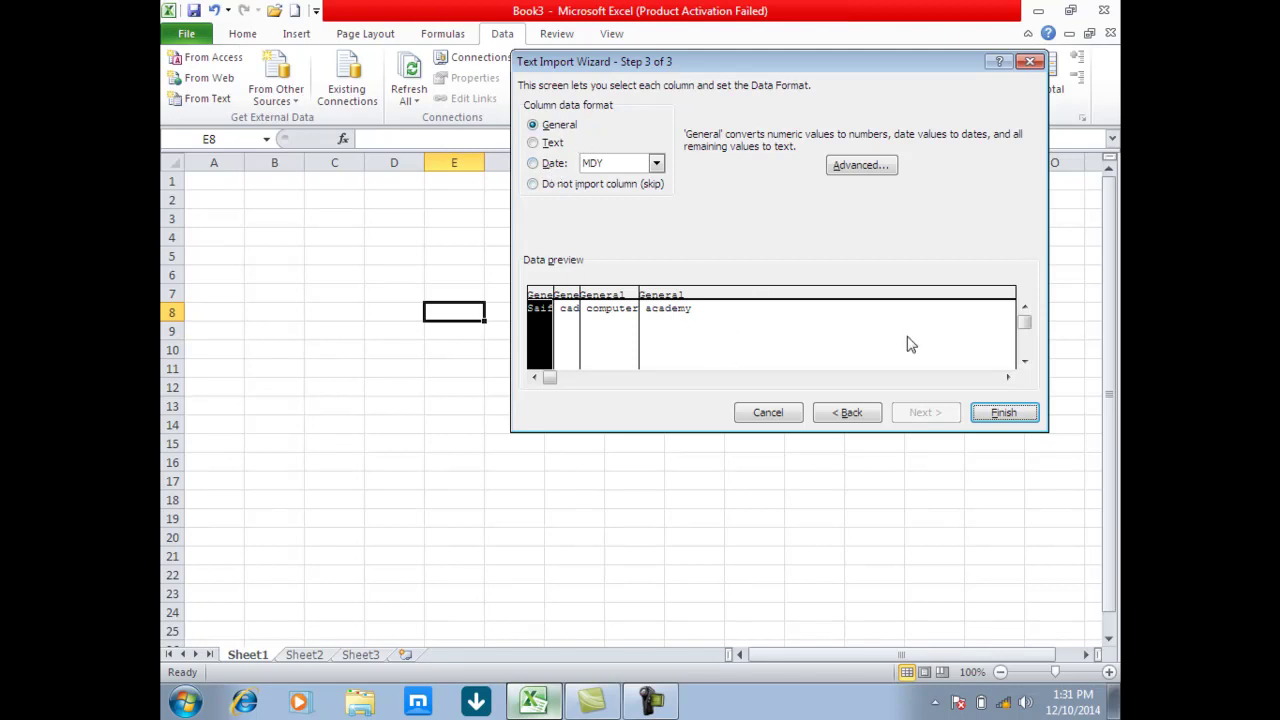
left_click(989, 416)
left_click(790, 297)
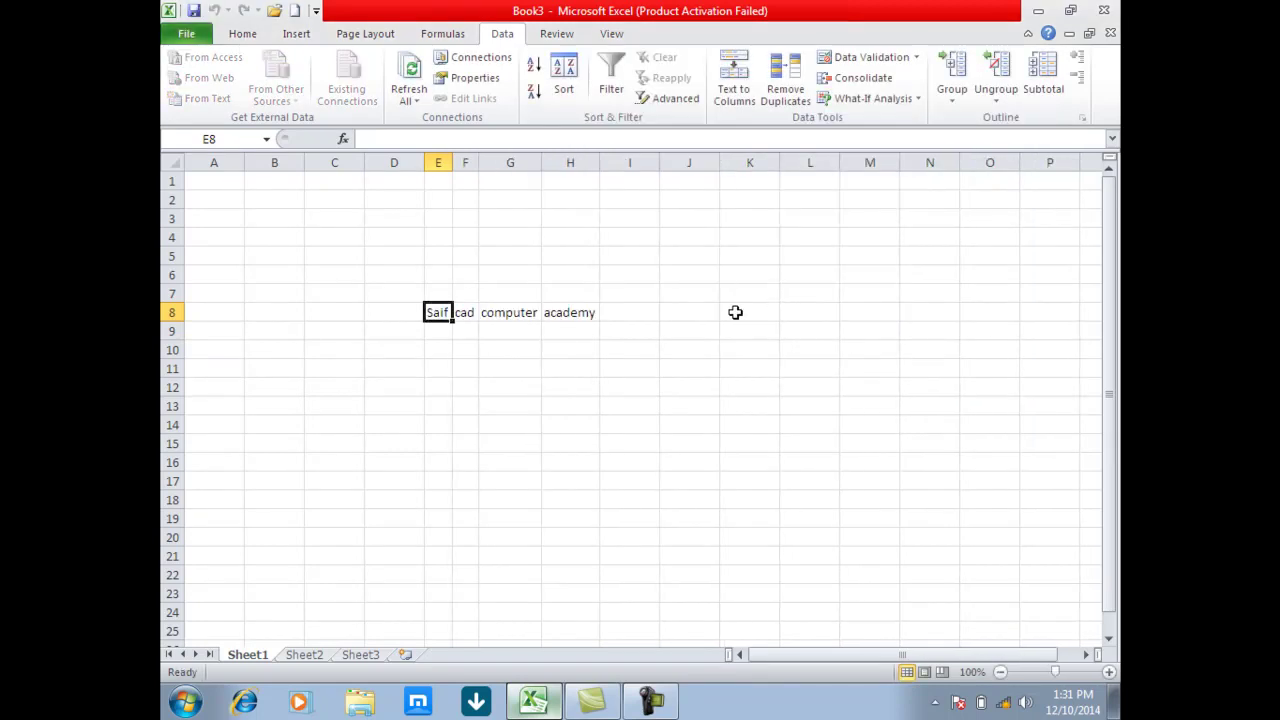
left_click(632, 316)
left_click_drag(449, 160, 629, 166)
left_click(814, 290)
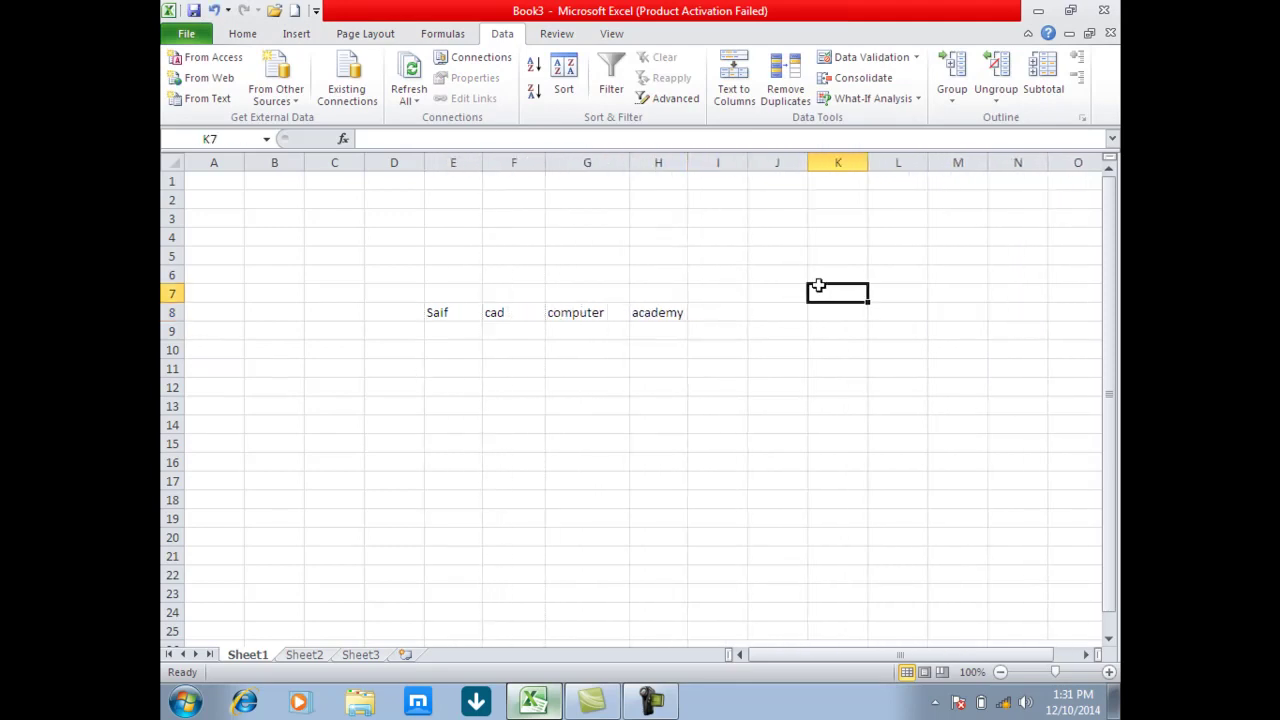
scroll(505, 265, "down", 1)
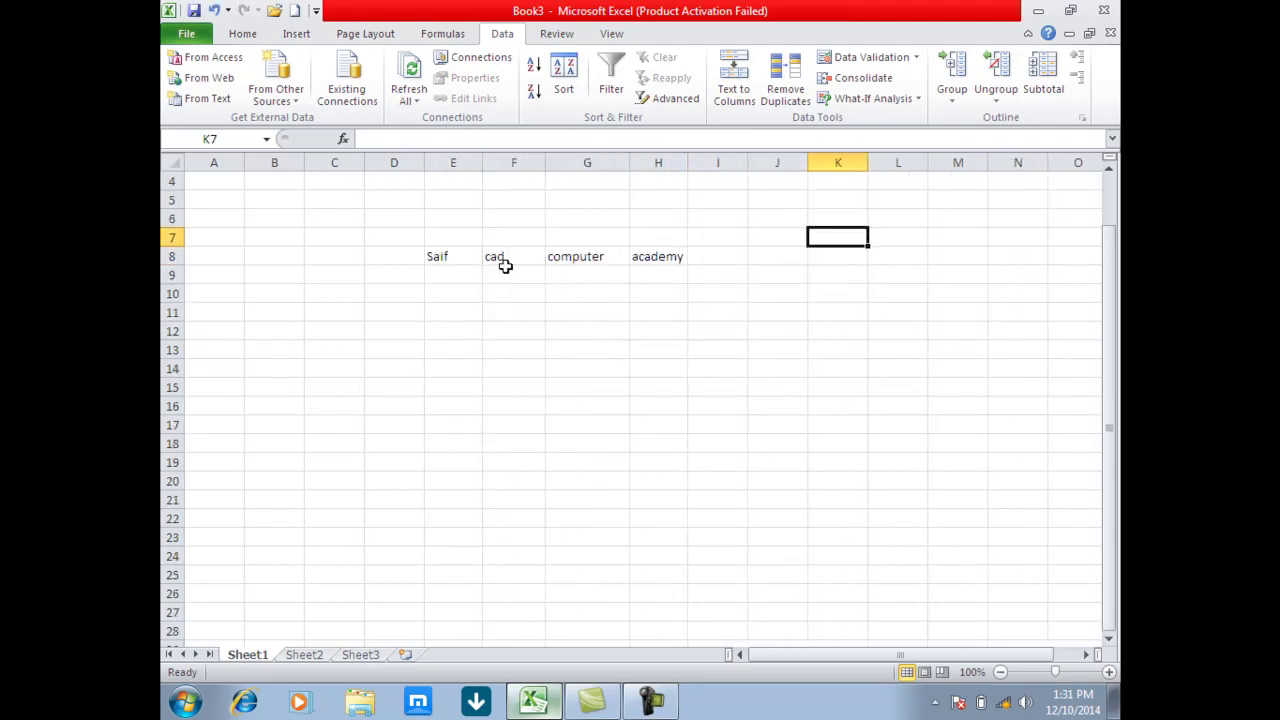
left_click(290, 102)
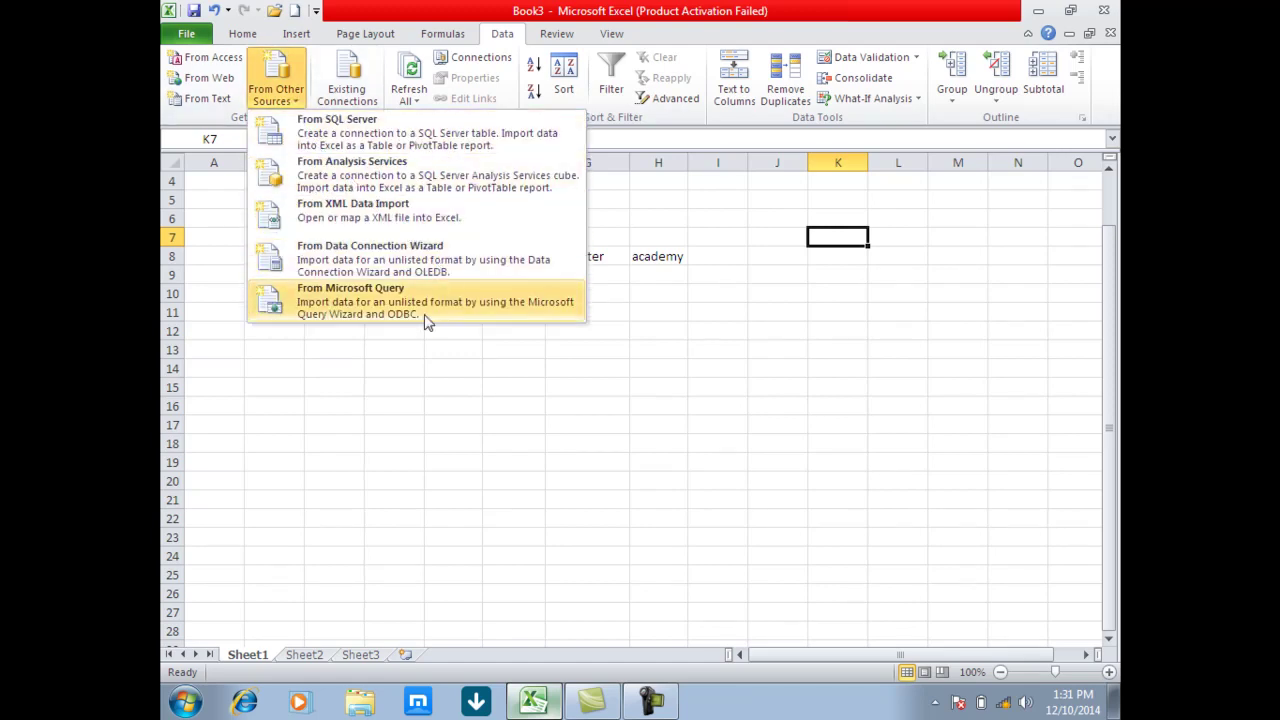
left_click(380, 300)
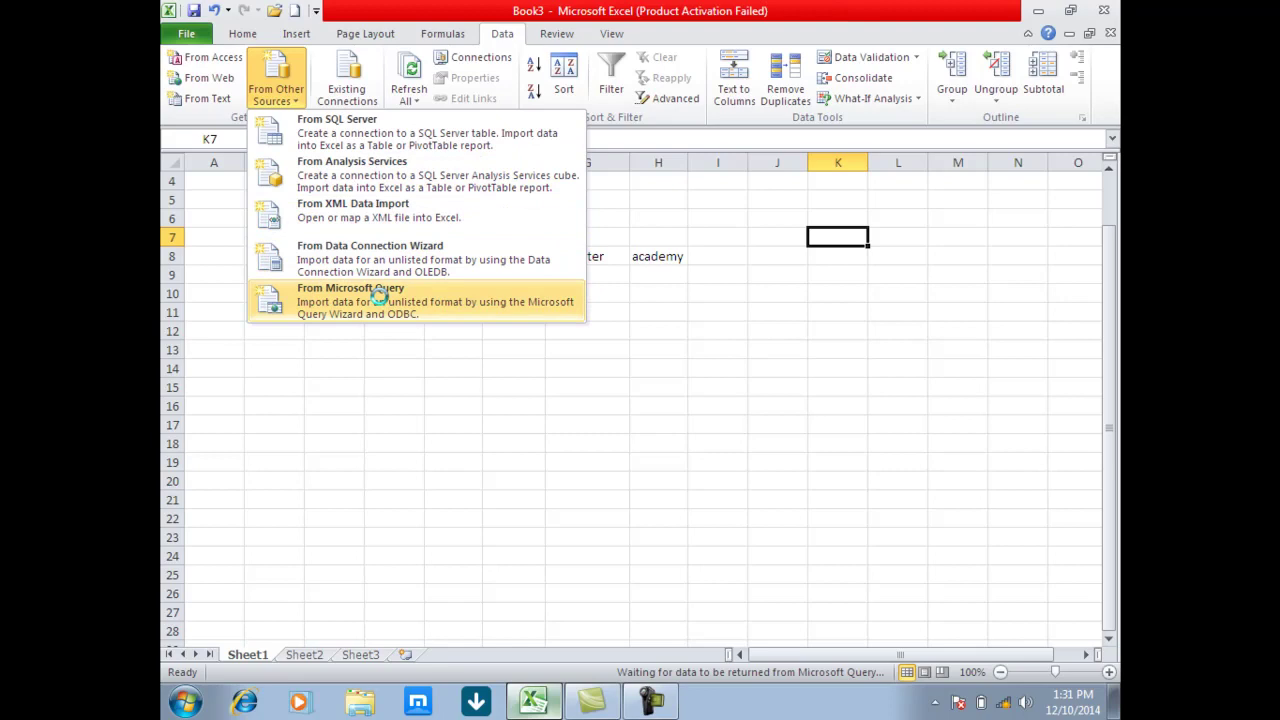
left_click(480, 312)
left_click(482, 324)
left_click(488, 338)
left_click(528, 281)
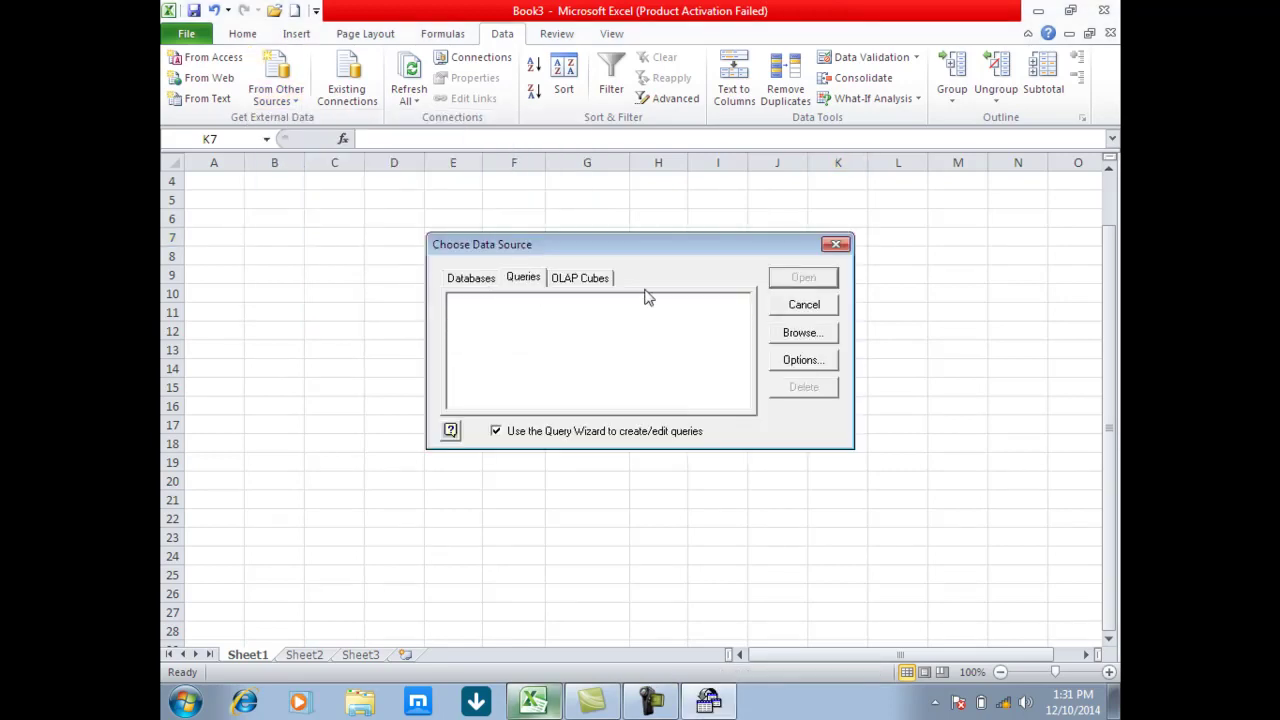
left_click(835, 245)
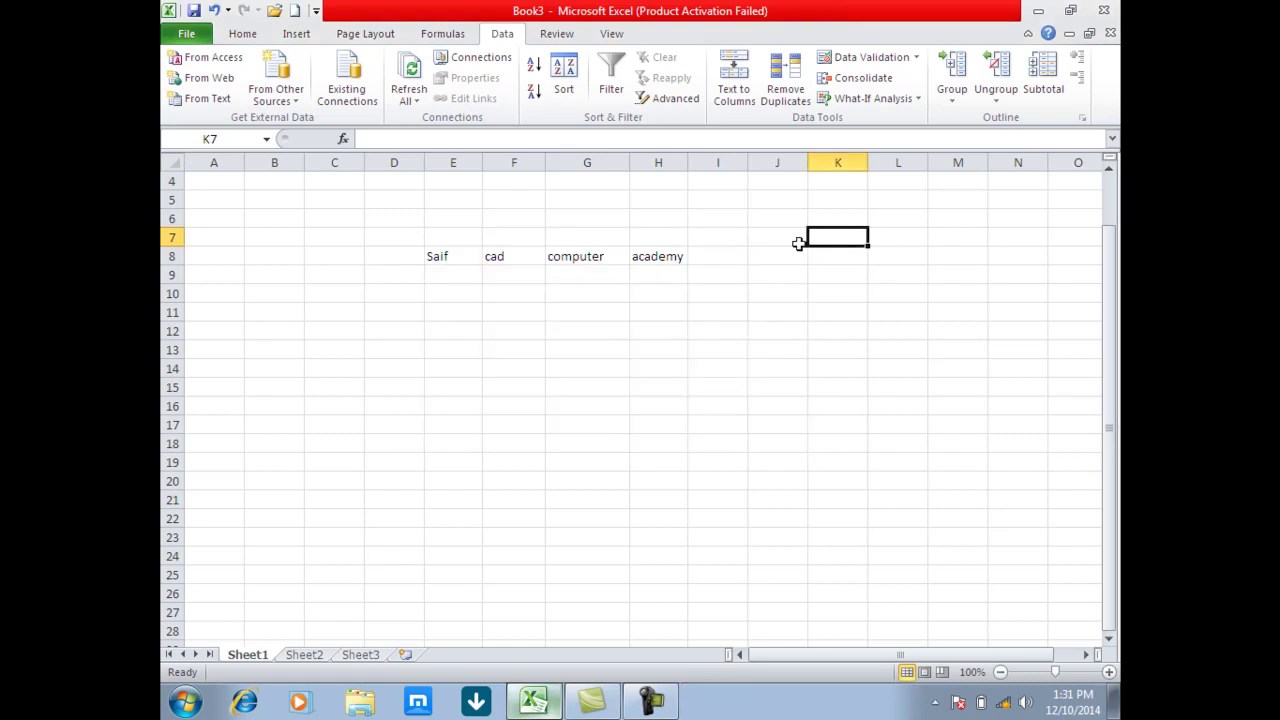
Browse from Existing Connections to the Sakhakot school database in Documents
left_click(362, 104)
left_click(558, 346)
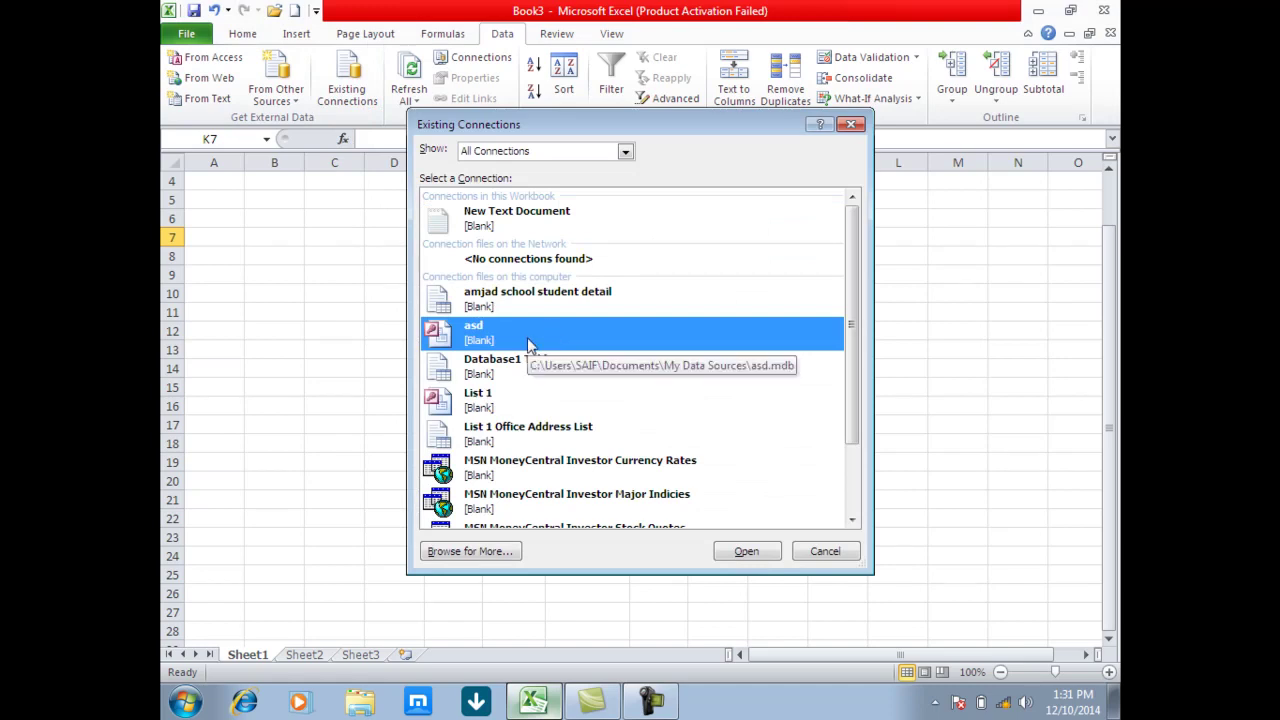
left_click(482, 549)
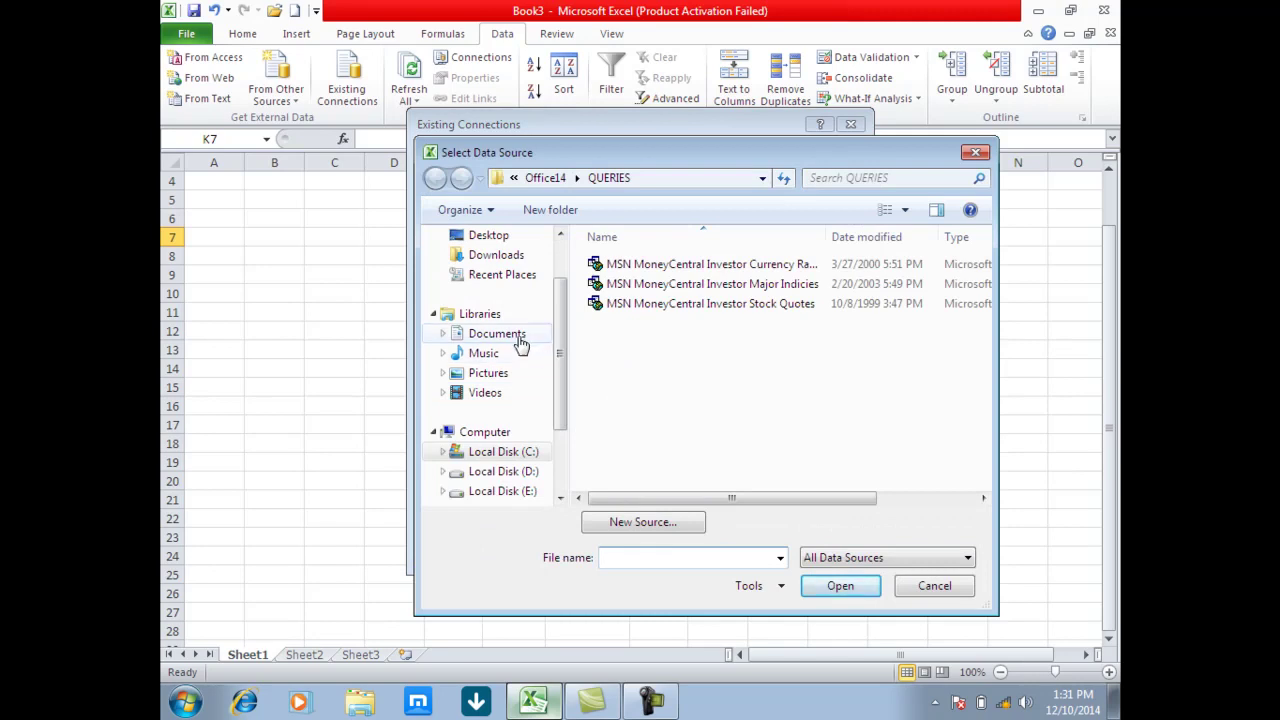
left_click(462, 334)
left_click_drag(986, 325, 950, 432)
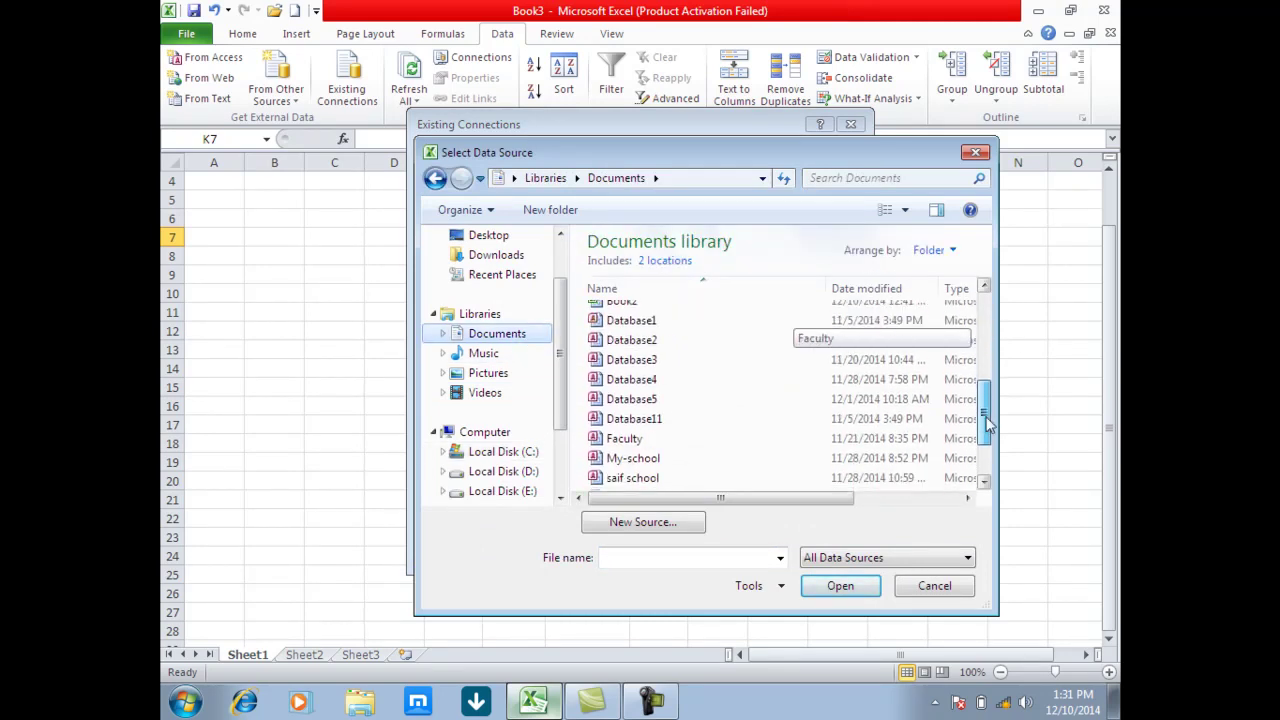
left_click(683, 437)
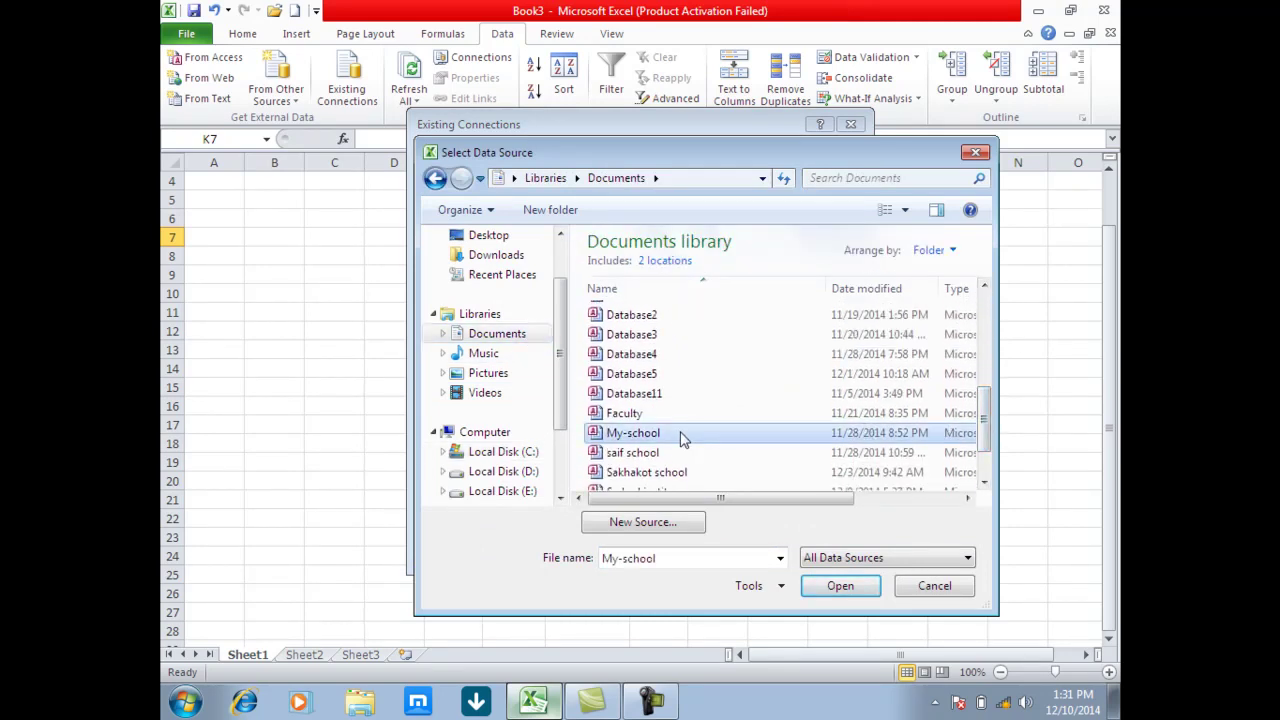
left_click(665, 474)
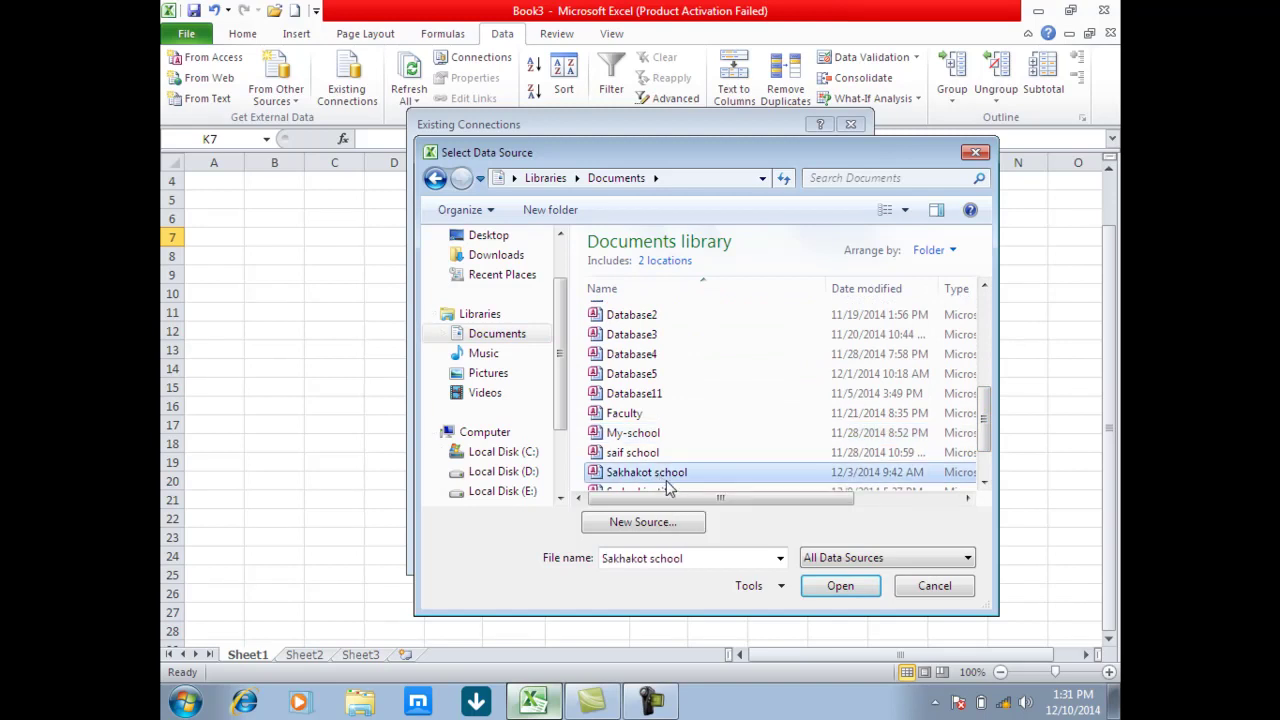
left_click(840, 586)
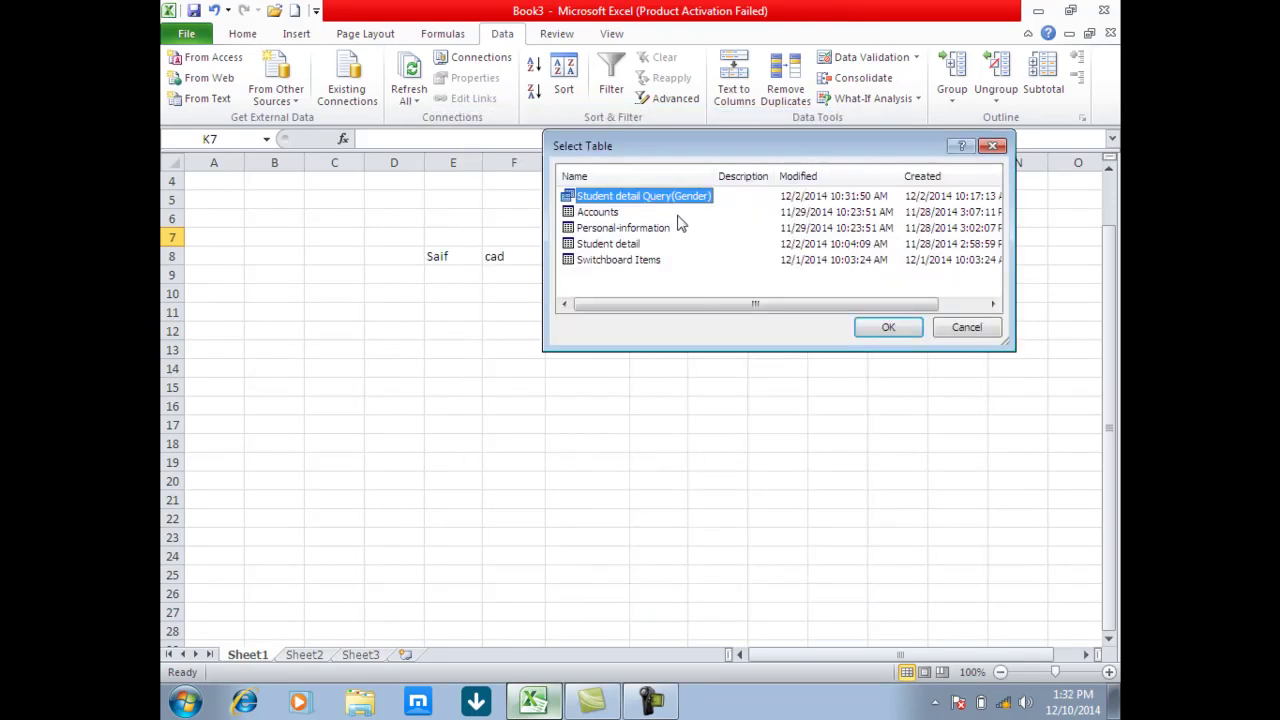
Import the Personal-information table as a table at K7
left_click(606, 213)
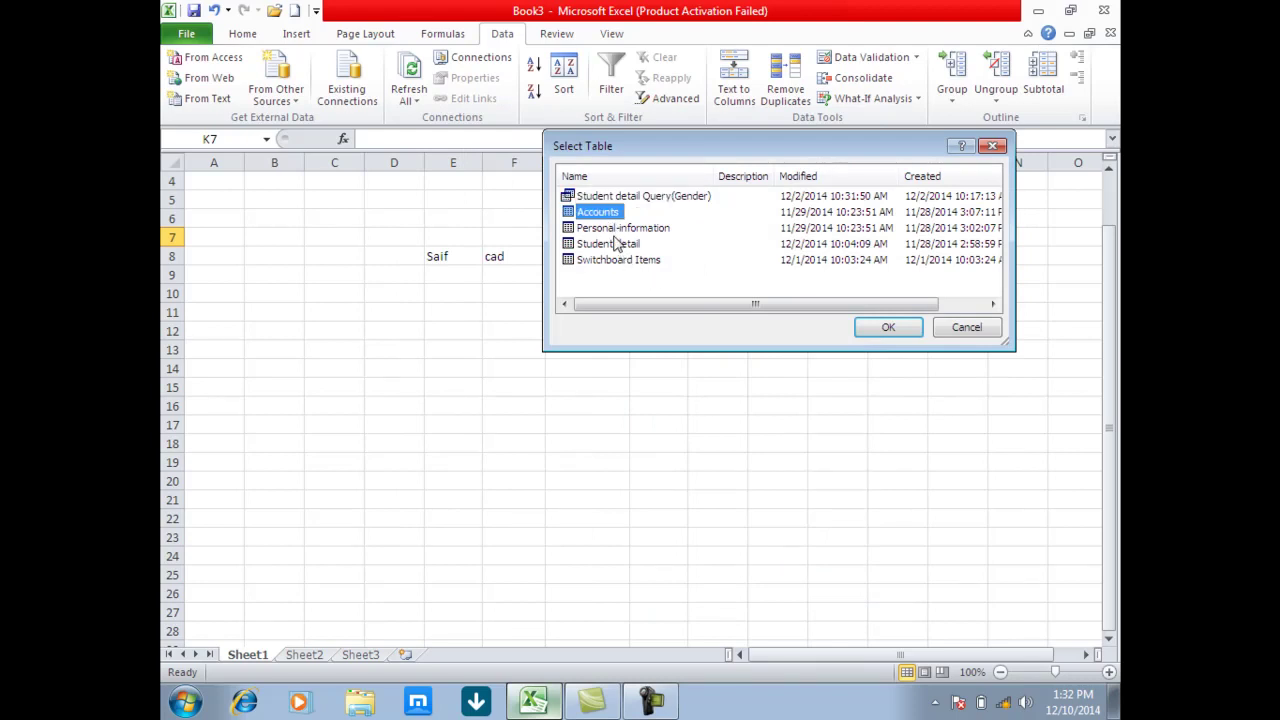
left_click(620, 228)
left_click(880, 325)
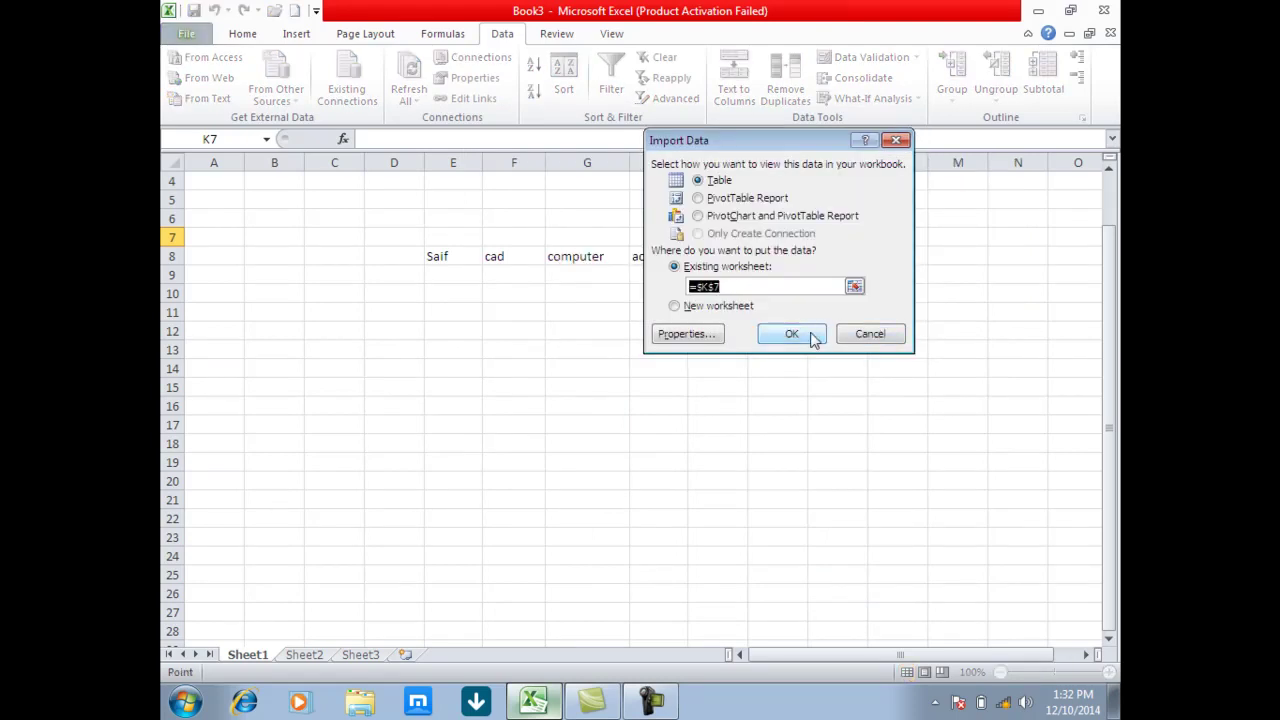
left_click(812, 340)
left_click(854, 334)
left_click_drag(897, 657, 1030, 655)
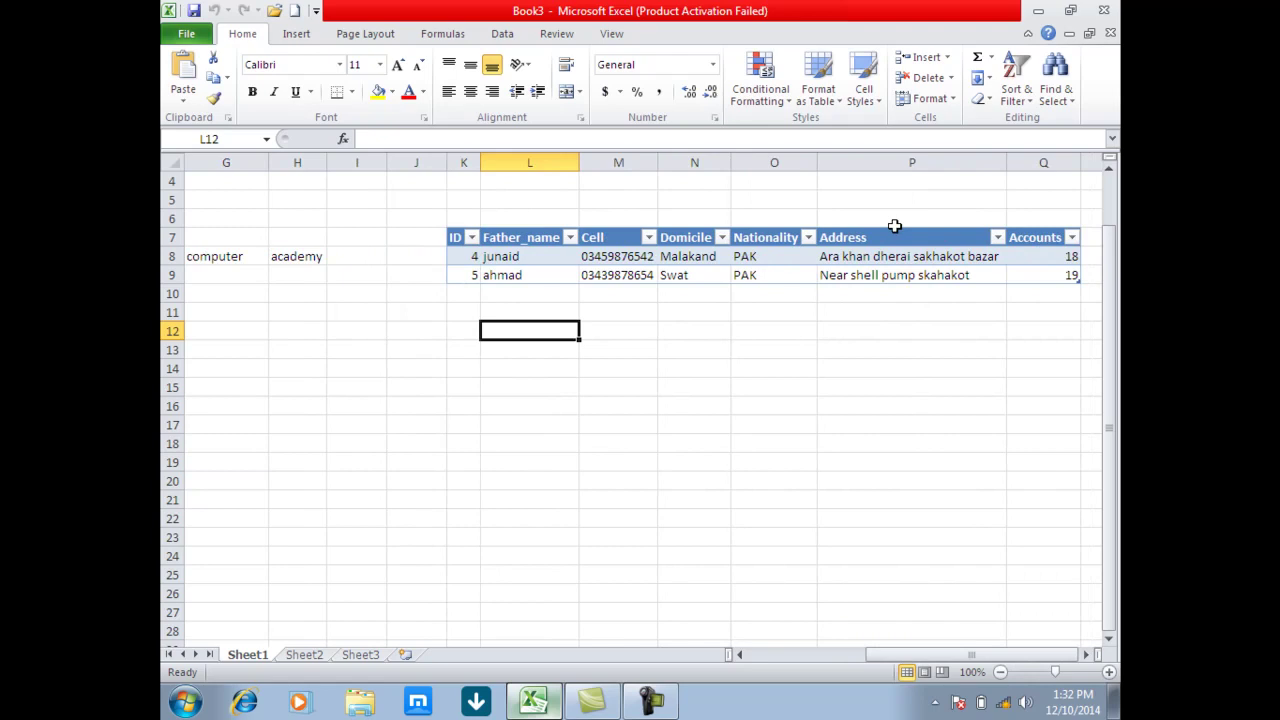
left_click(503, 36)
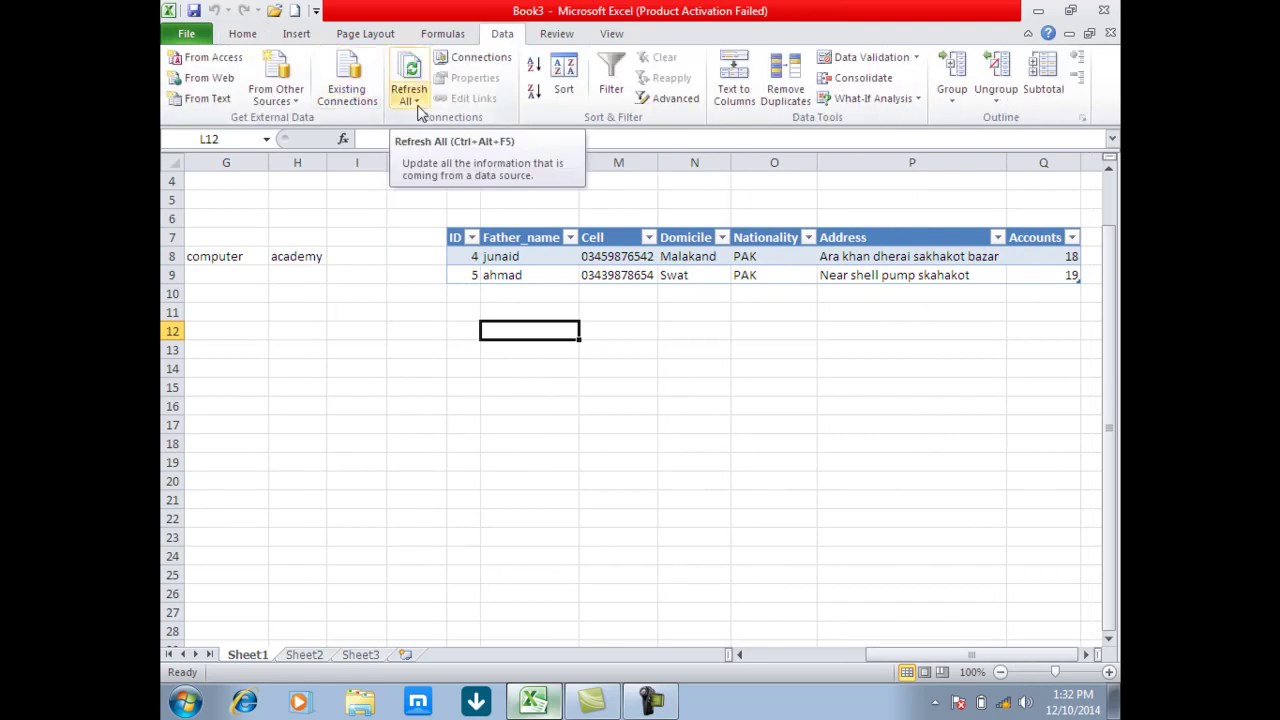
Refresh all data, re-importing the New Text Document file
left_click(417, 103)
left_click(443, 121)
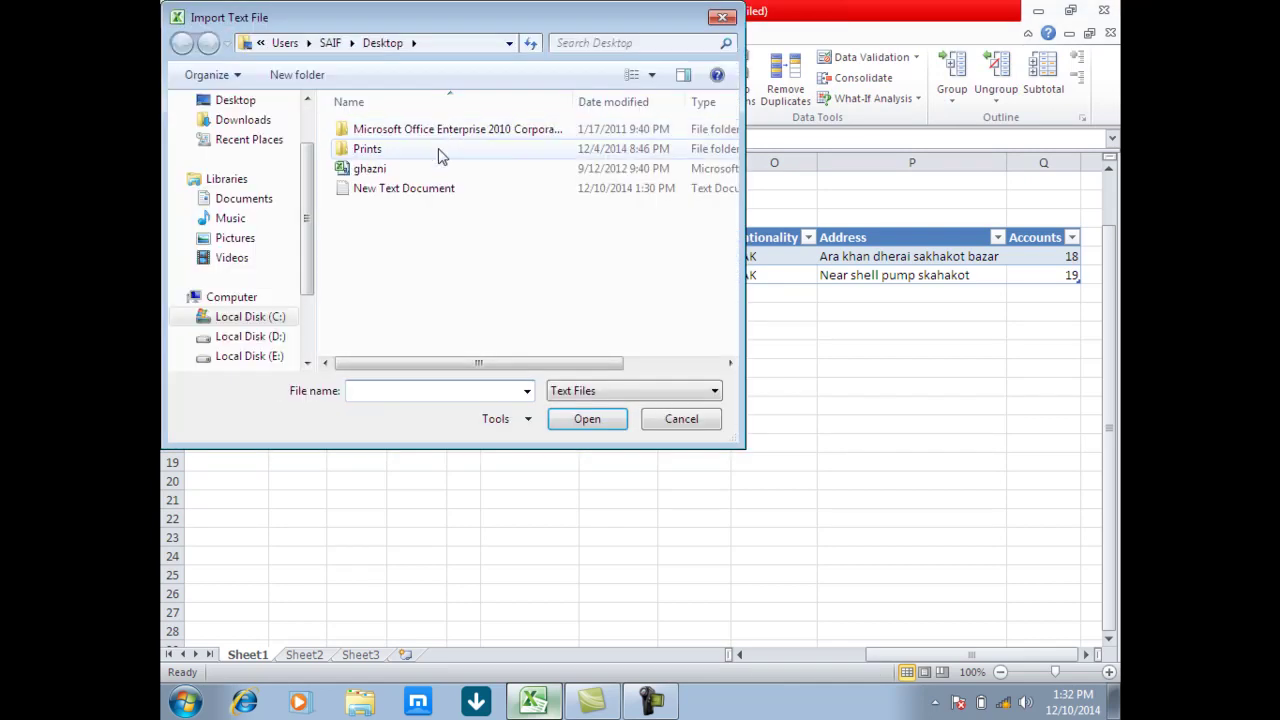
left_click(388, 193)
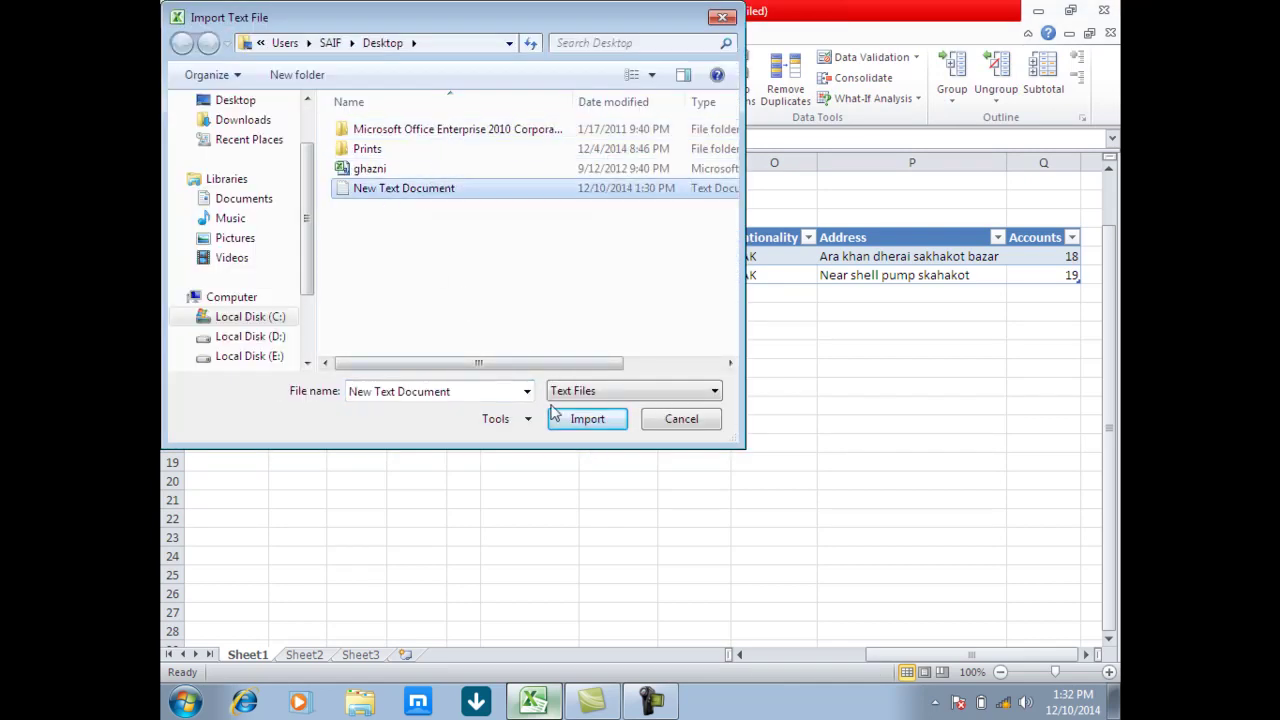
left_click(583, 421)
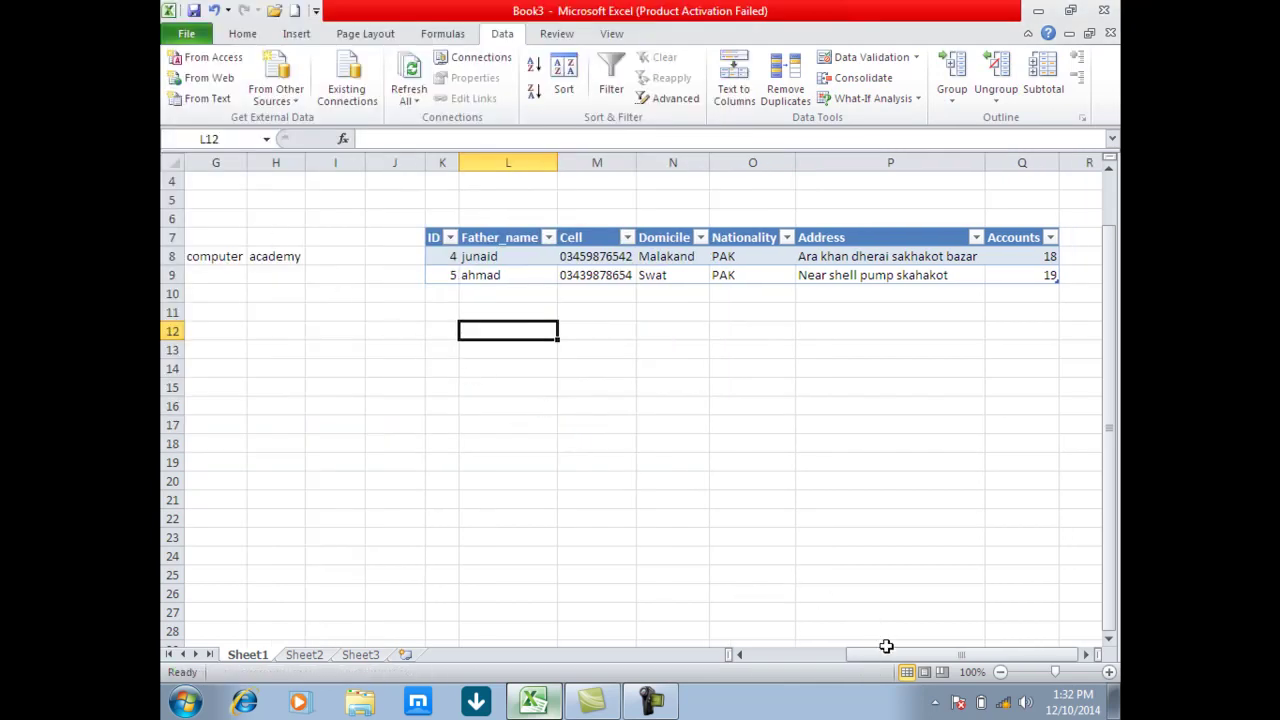
left_click_drag(886, 646, 743, 653)
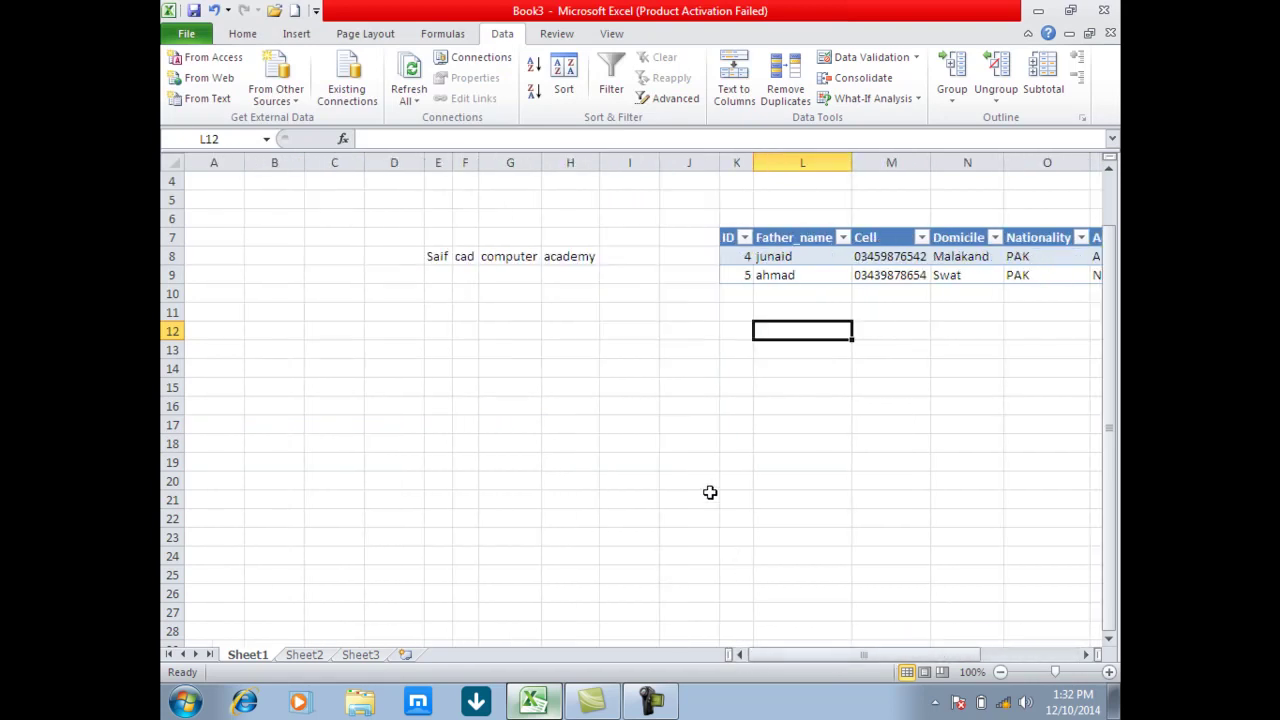
Review the Sakhakot school and New Text Document connections, cancel adding one, and close the list
left_click(481, 60)
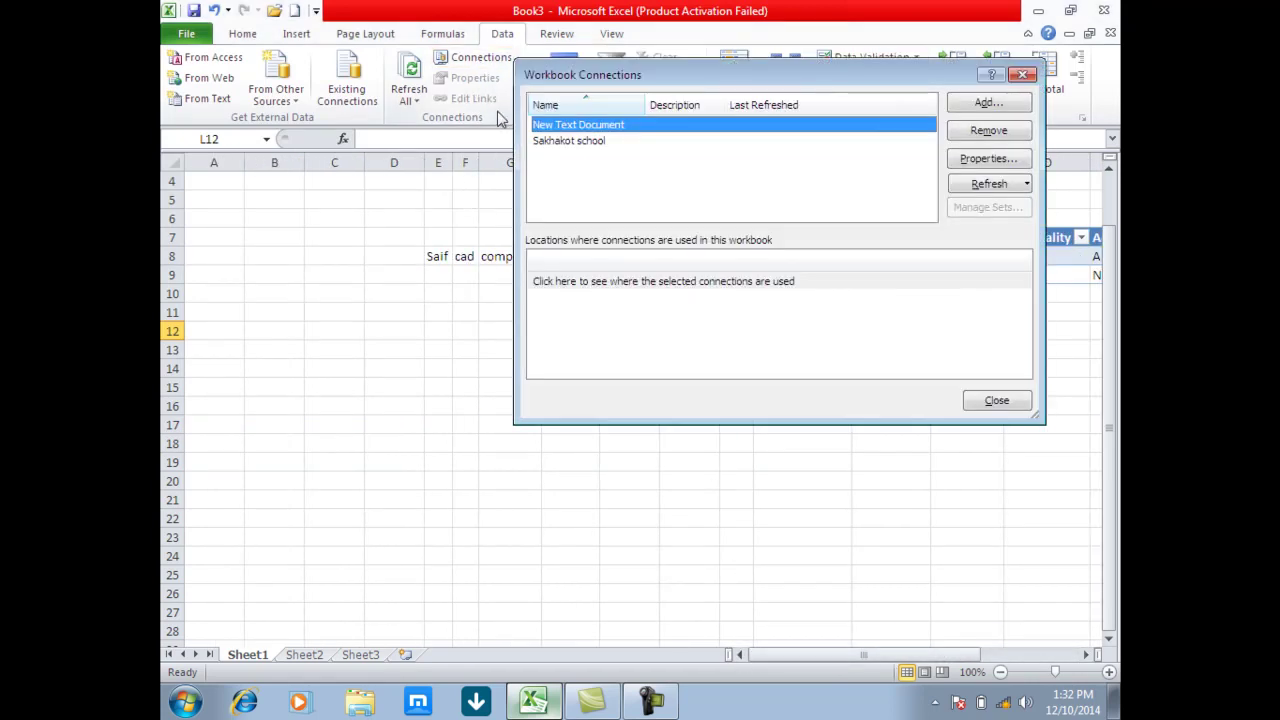
left_click(580, 141)
left_click(585, 125)
left_click(590, 140)
left_click_drag(632, 85, 325, 133)
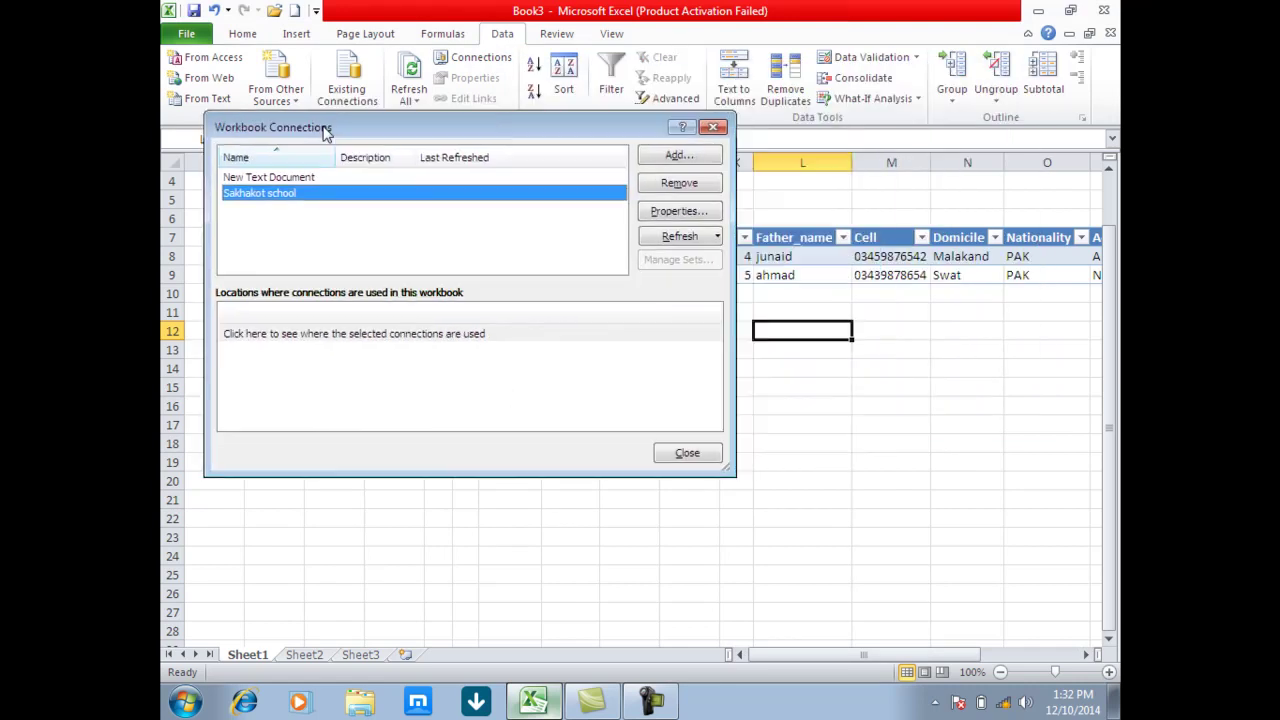
left_click(679, 156)
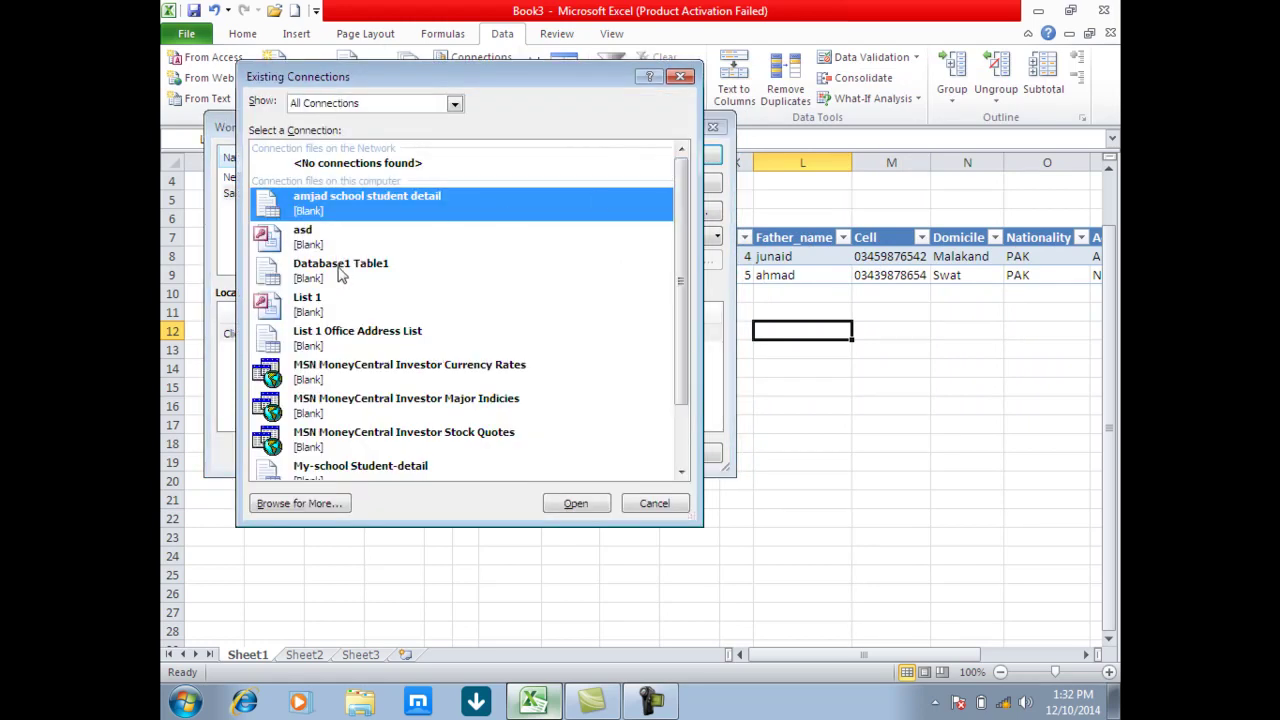
left_click(660, 504)
left_click(686, 453)
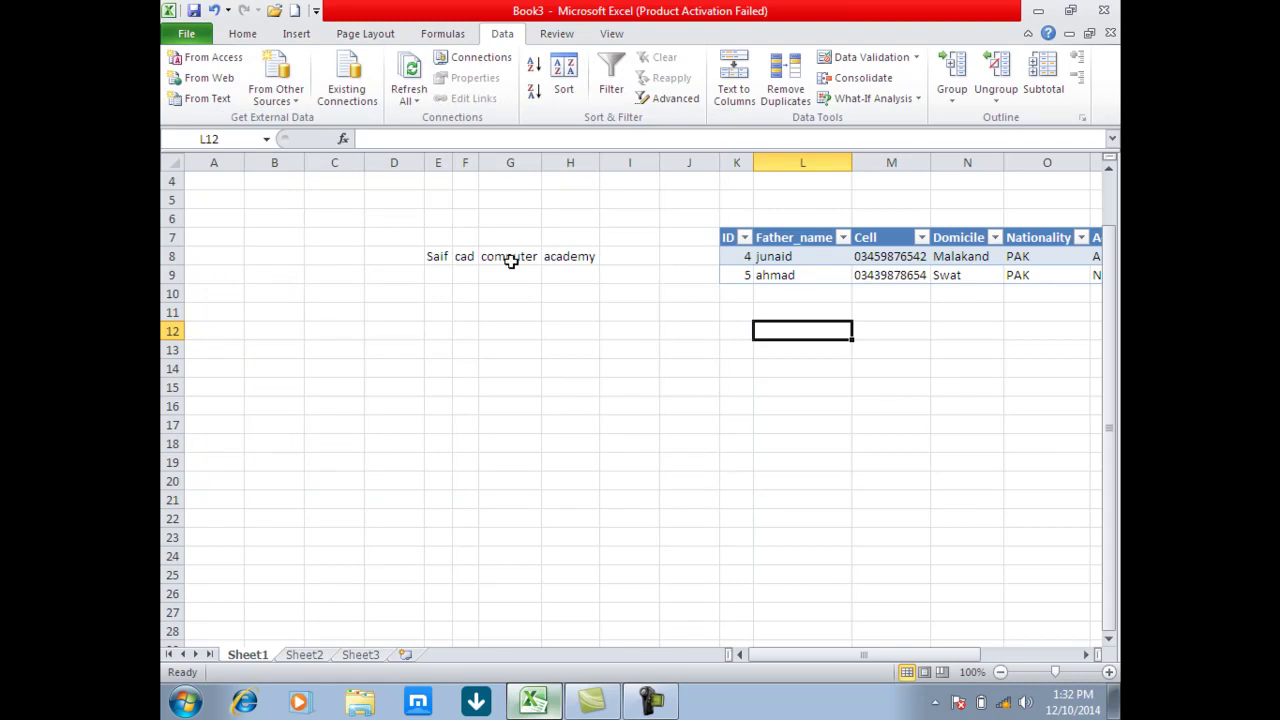
Close Book3 without saving and start a new blank workbook
left_click(1110, 36)
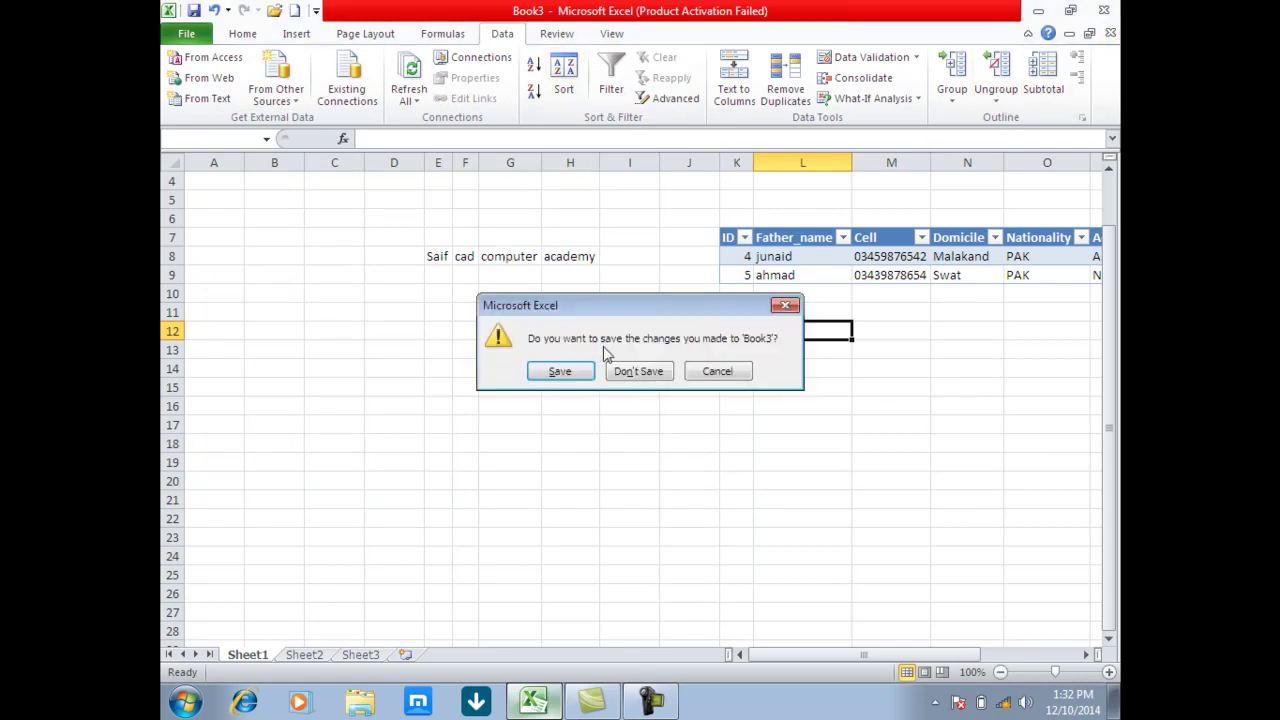
left_click(616, 376)
left_click(294, 10)
Fill F5:F18 with the series 1–14 and add the heading 's no' in F4
left_click(508, 262)
type("1")
key("Return")
left_click(518, 255)
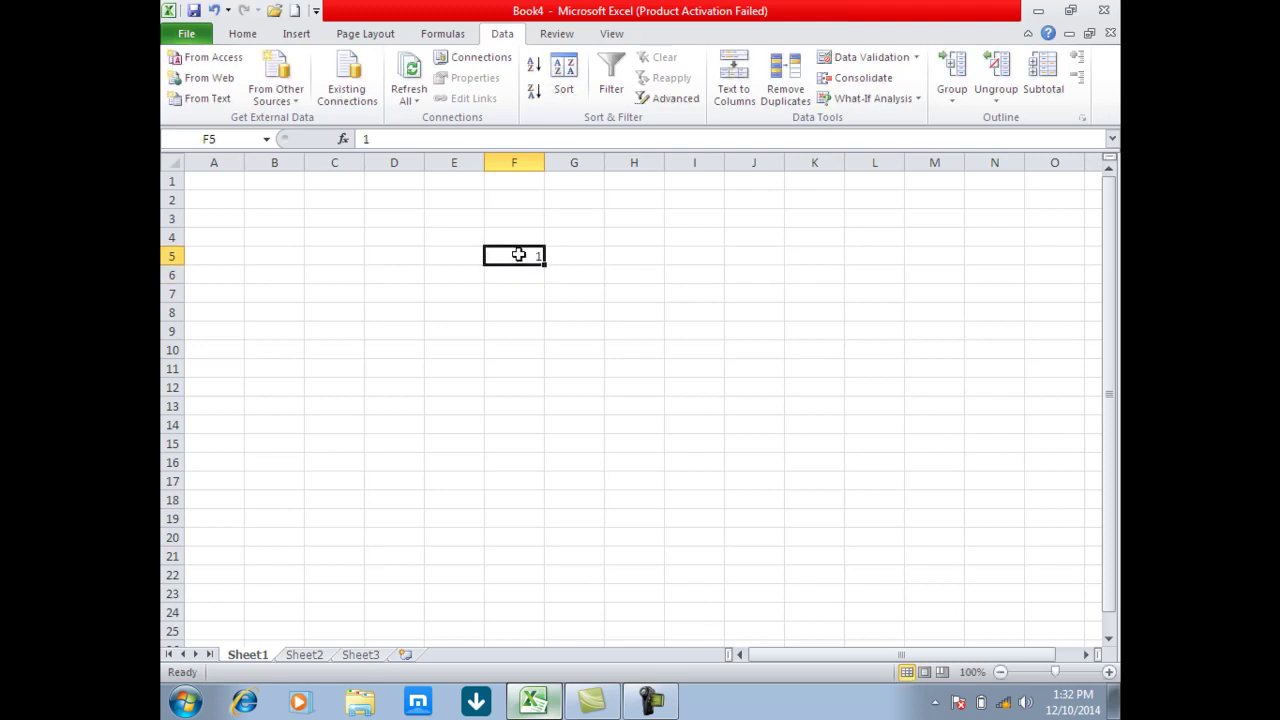
left_click_drag(543, 264, 600, 506)
left_click(508, 239)
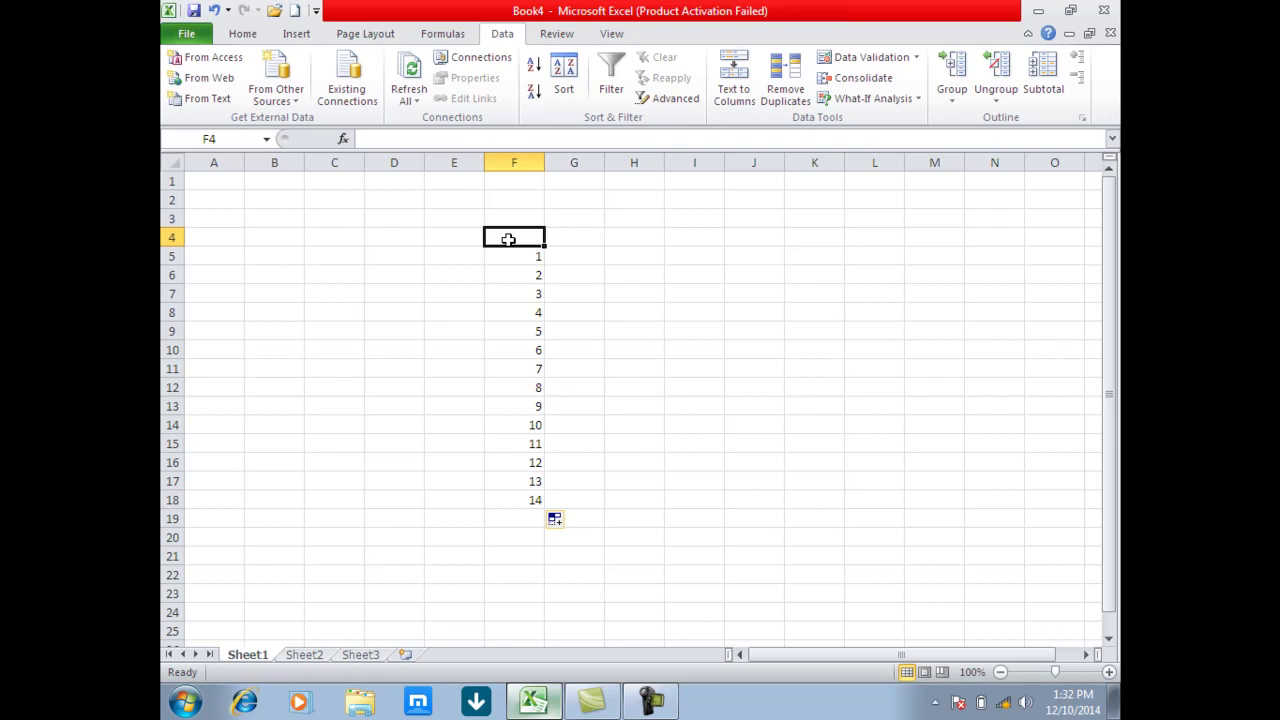
type("s no")
key("Return")
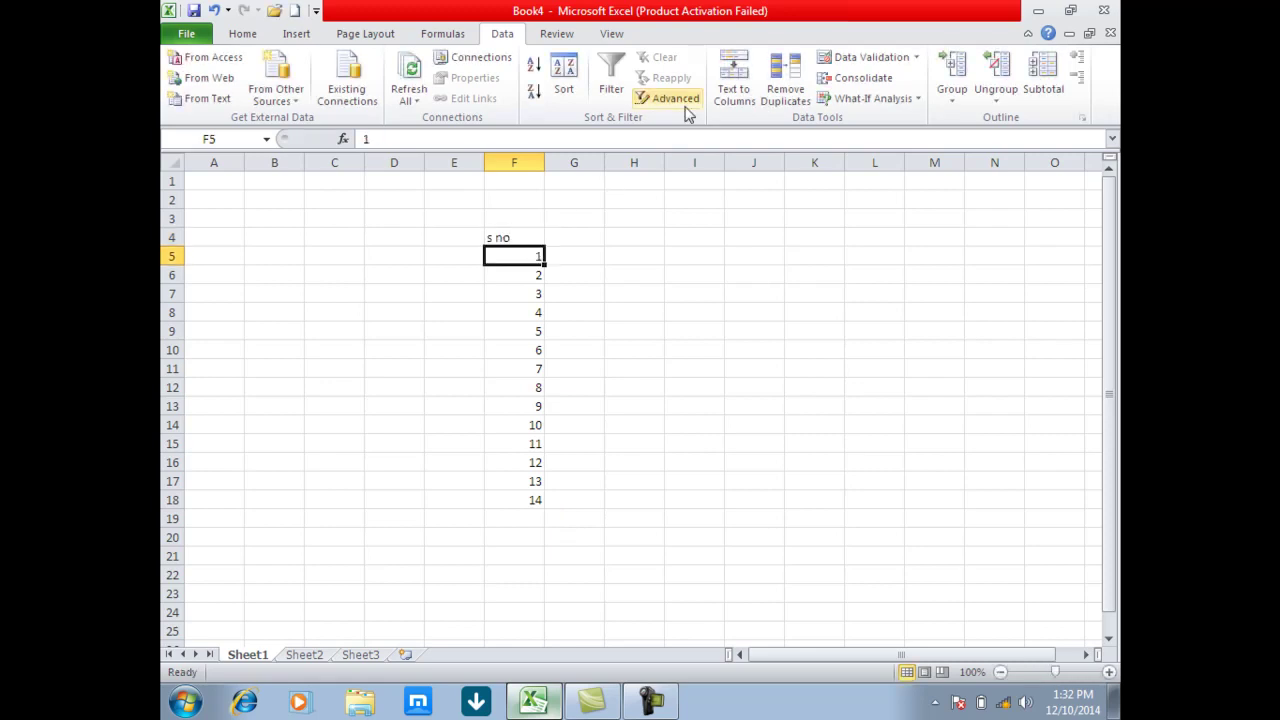
Try descending and ascending sorts, then close the Sort dialog without sorting
left_click(534, 90)
left_click(535, 68)
left_click(534, 90)
left_click(535, 68)
left_click(562, 80)
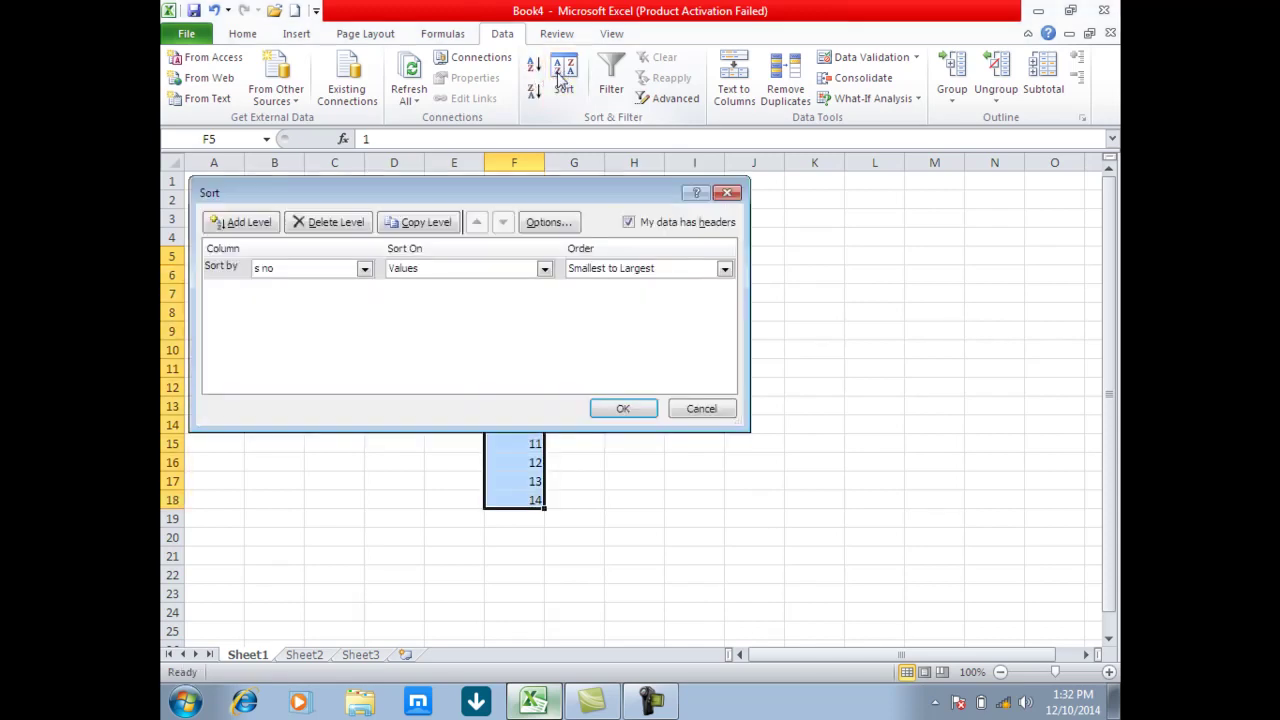
left_click(596, 272)
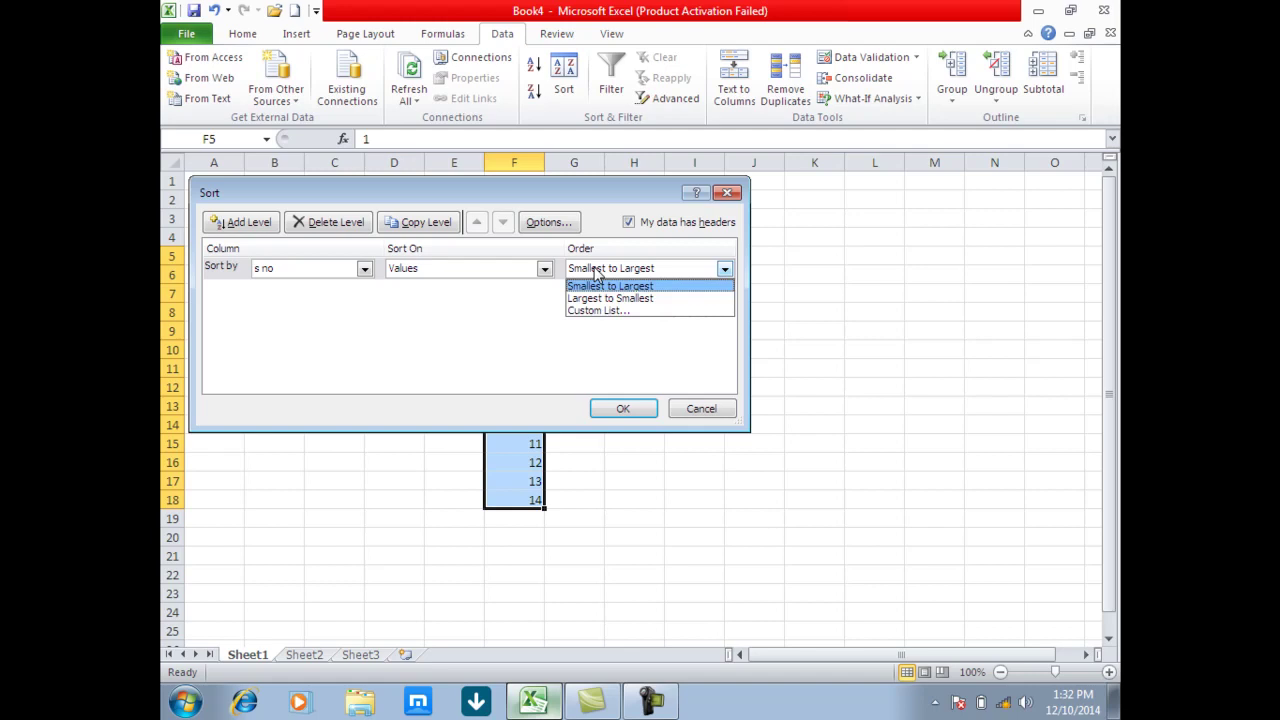
left_click(710, 420)
left_click(703, 411)
Fill serial numbers 5–8 in F9:F12 with yellow
left_click(634, 406)
left_click_drag(520, 333, 525, 388)
left_click(242, 34)
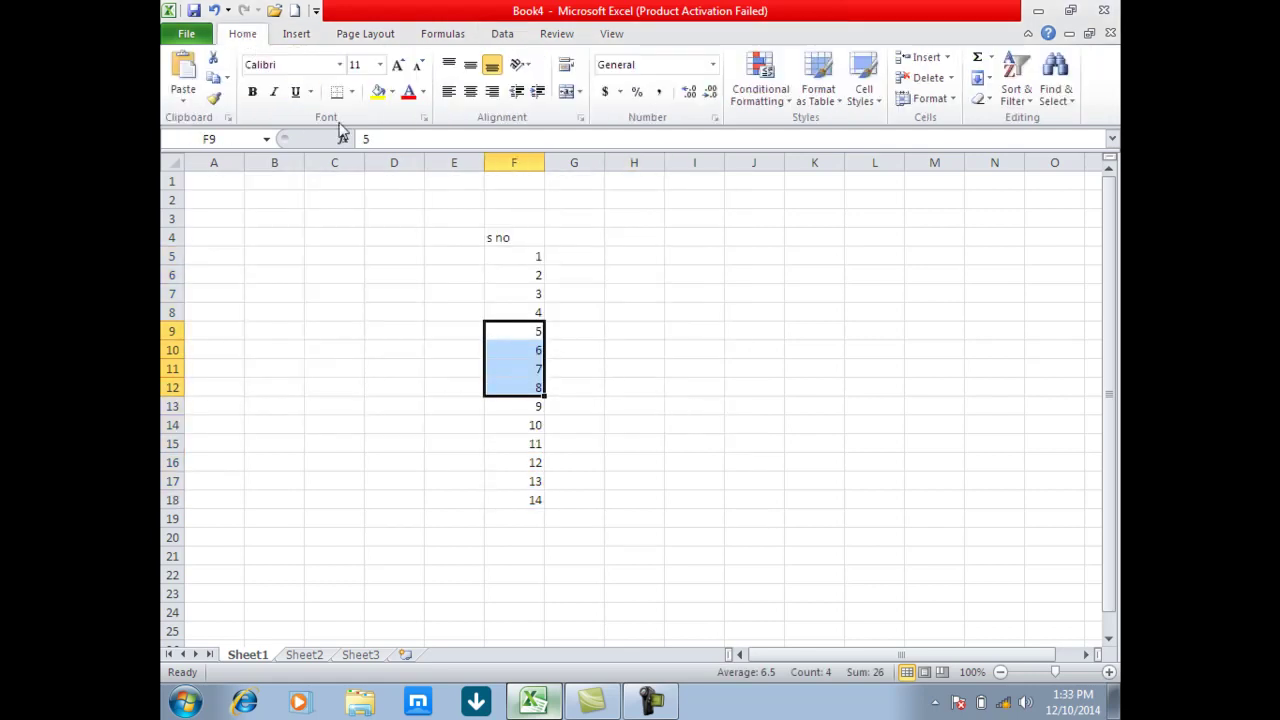
left_click(378, 91)
Make serial numbers 11–13 in F15:F17 red
left_click_drag(512, 443, 514, 482)
left_click(408, 91)
left_click(646, 304)
left_click(500, 328)
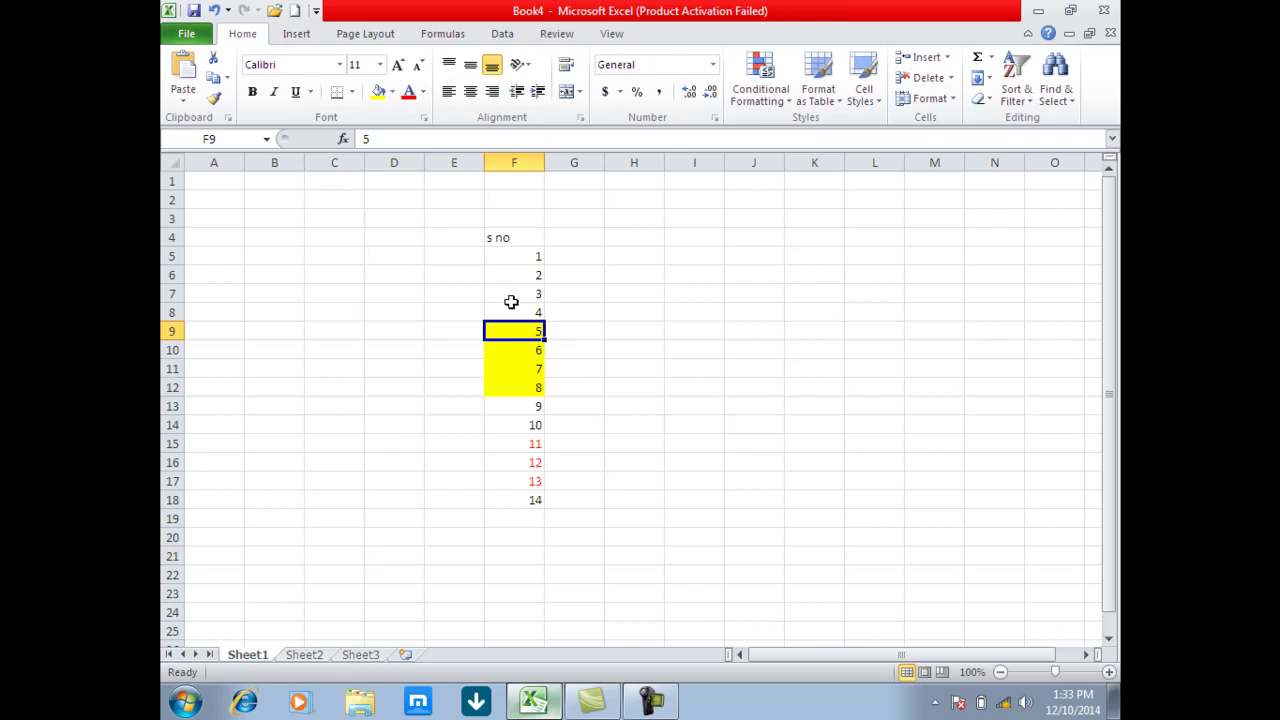
left_click(502, 34)
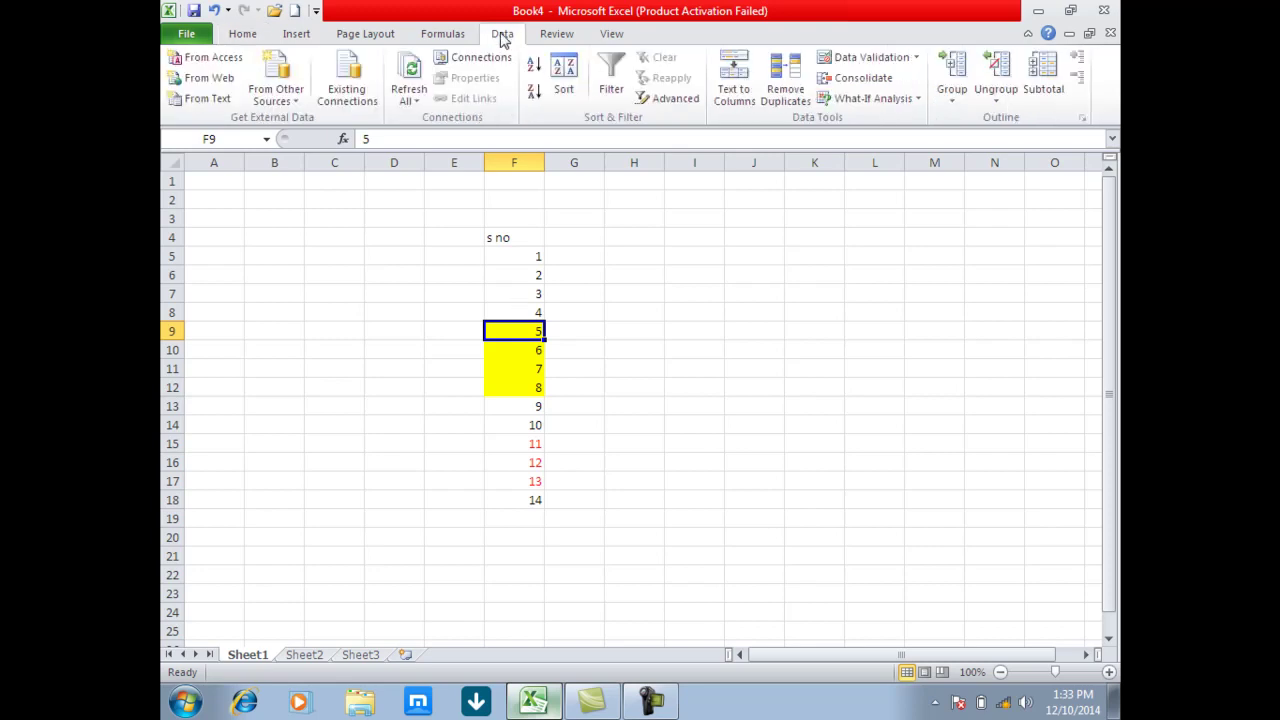
Sort column F on cell colour with yellow on top
left_click(560, 75)
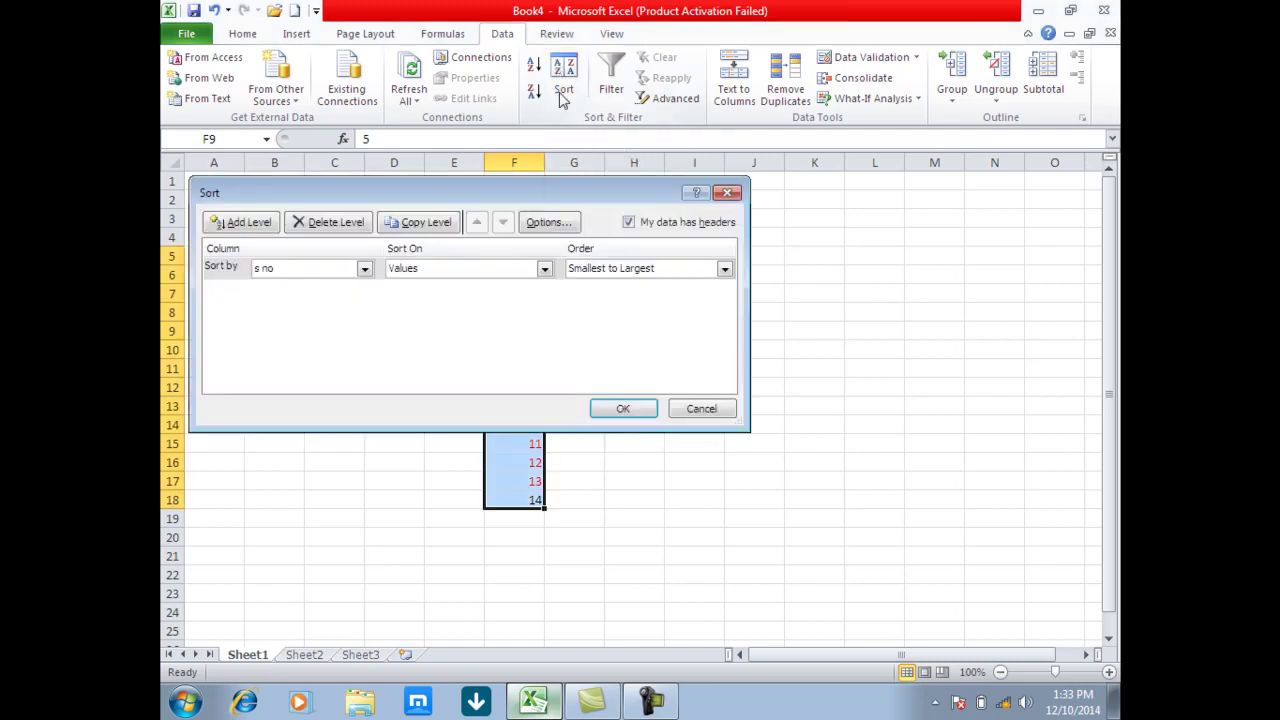
left_click_drag(538, 195, 883, 100)
left_click(888, 173)
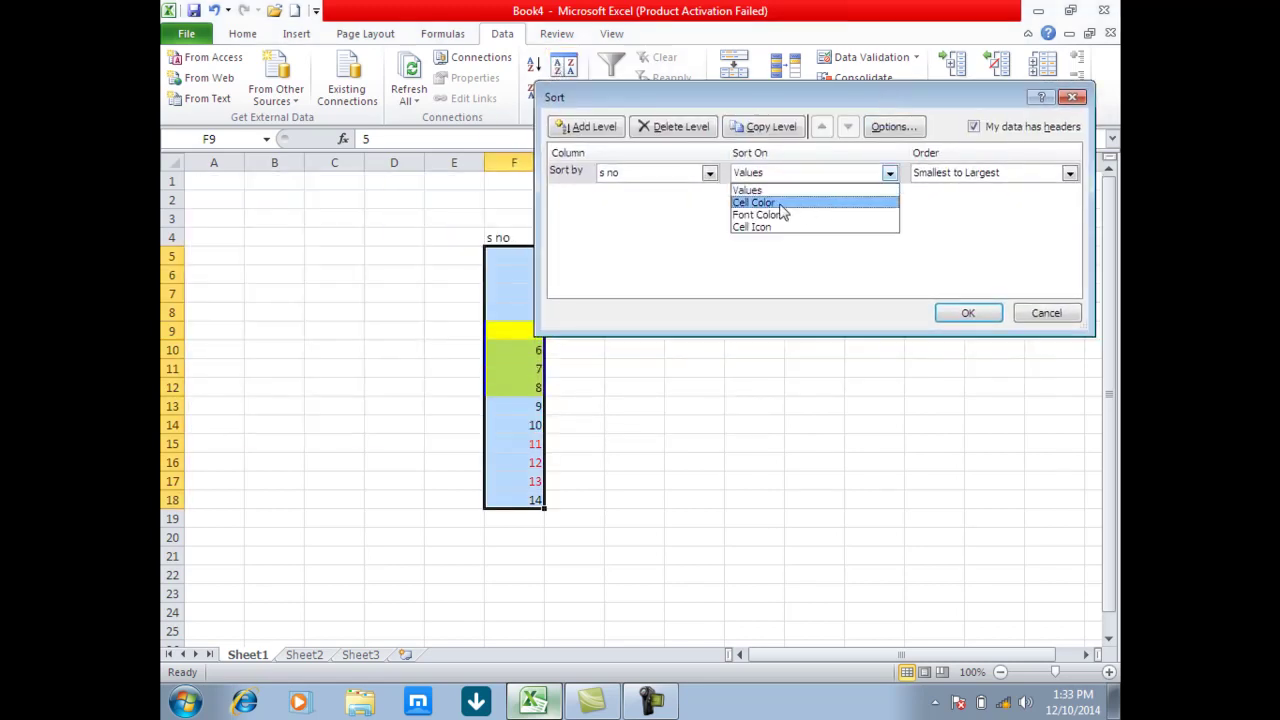
left_click(890, 201)
left_click(984, 174)
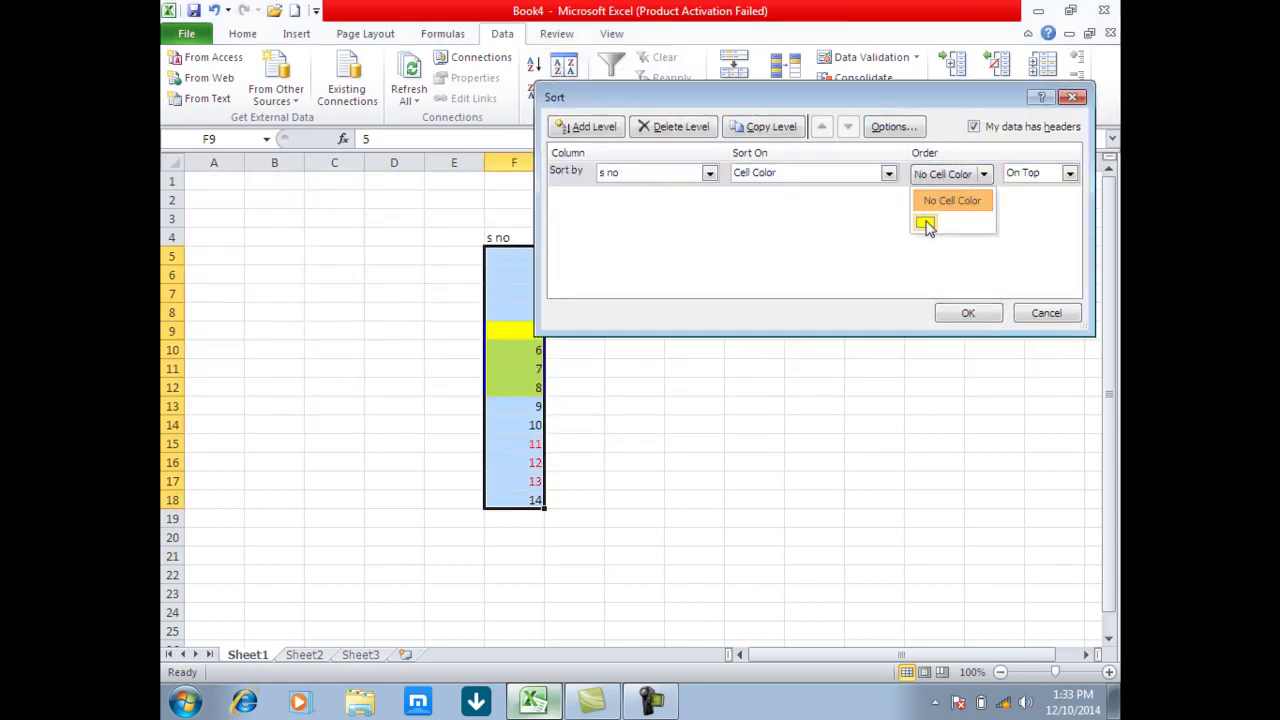
left_click(925, 223)
left_click(966, 316)
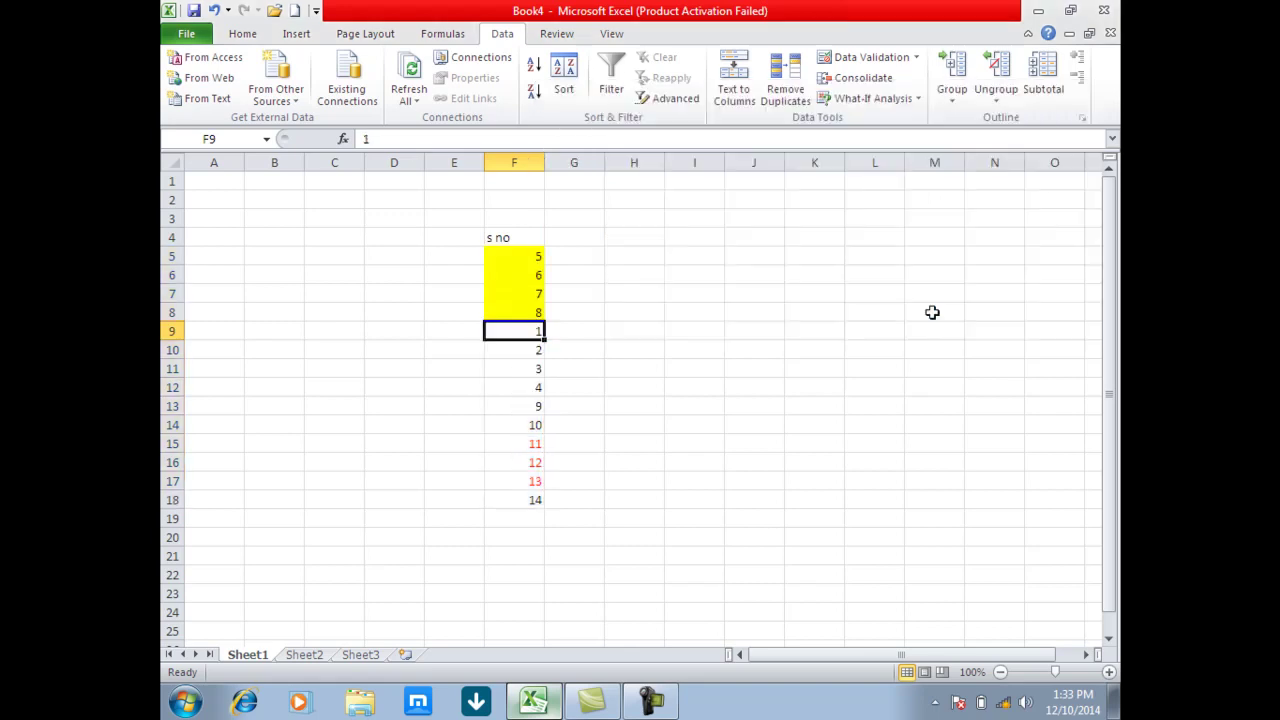
Sort largest-to-smallest then smallest-to-largest to restore the 1–14 order
left_click(596, 273)
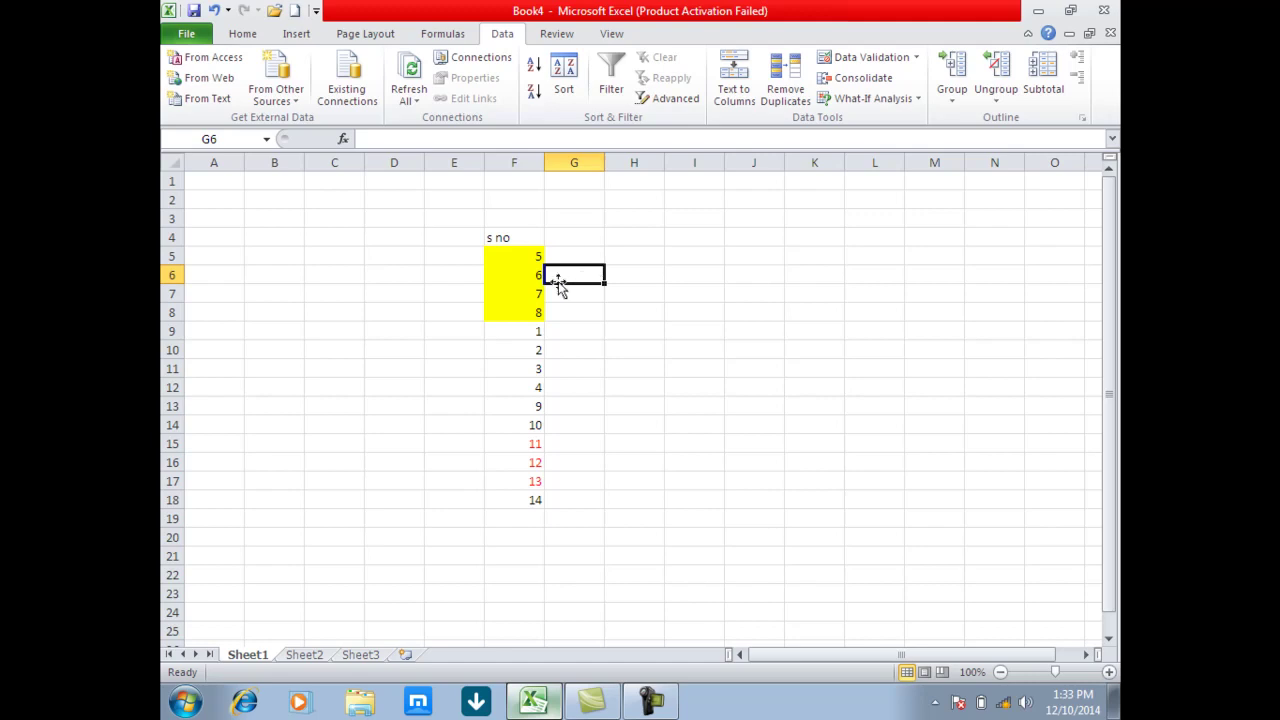
left_click(535, 86)
left_click(534, 70)
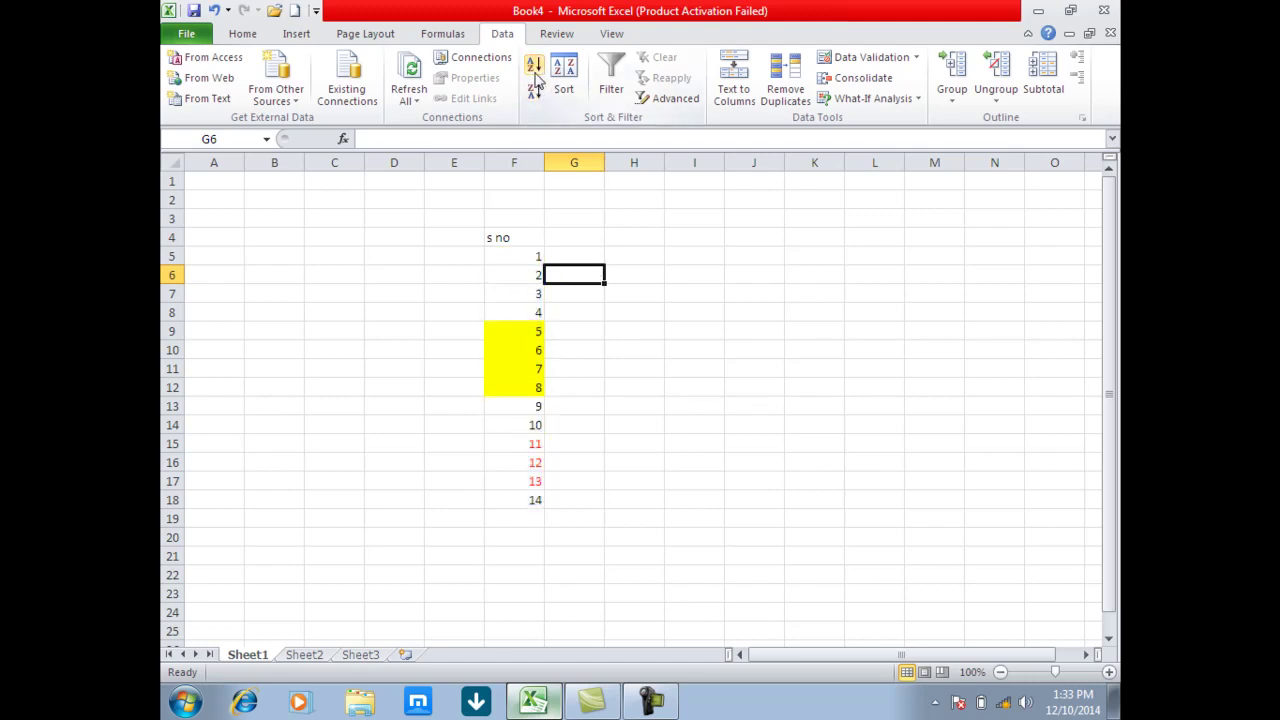
Close Book4 without saving and dismiss the Open dialog
left_click(1110, 34)
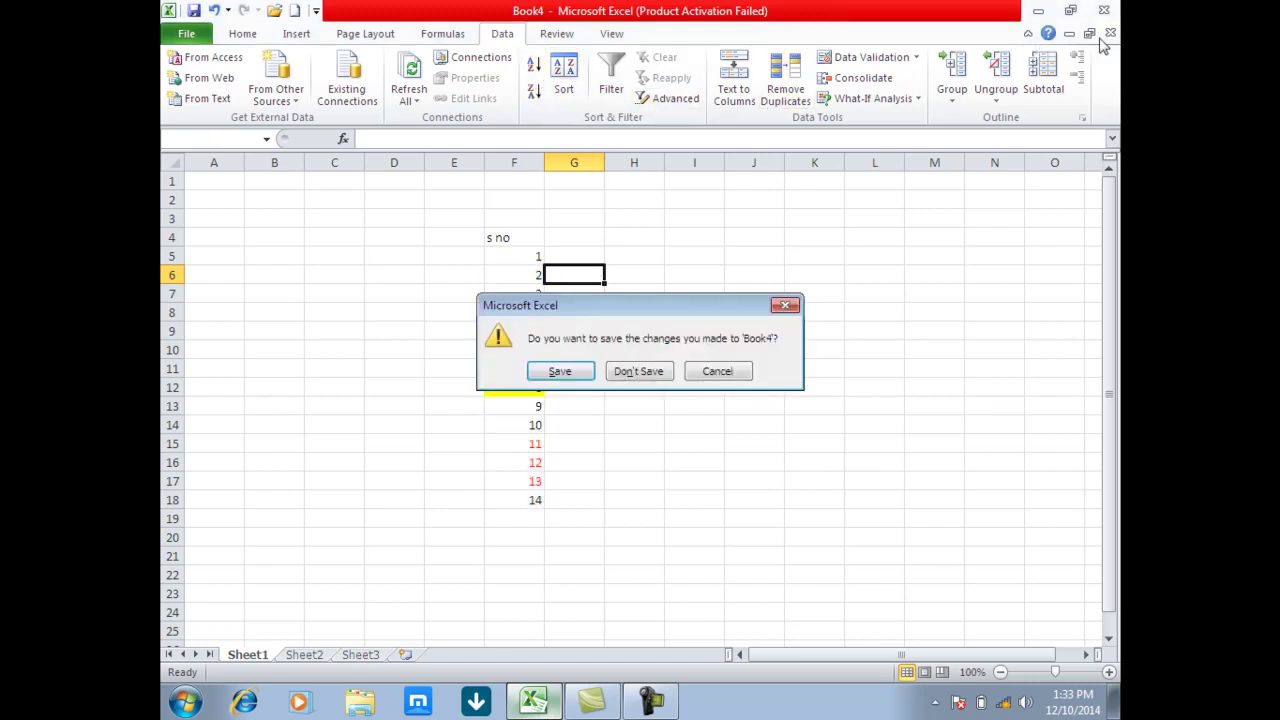
left_click(648, 373)
left_click(274, 11)
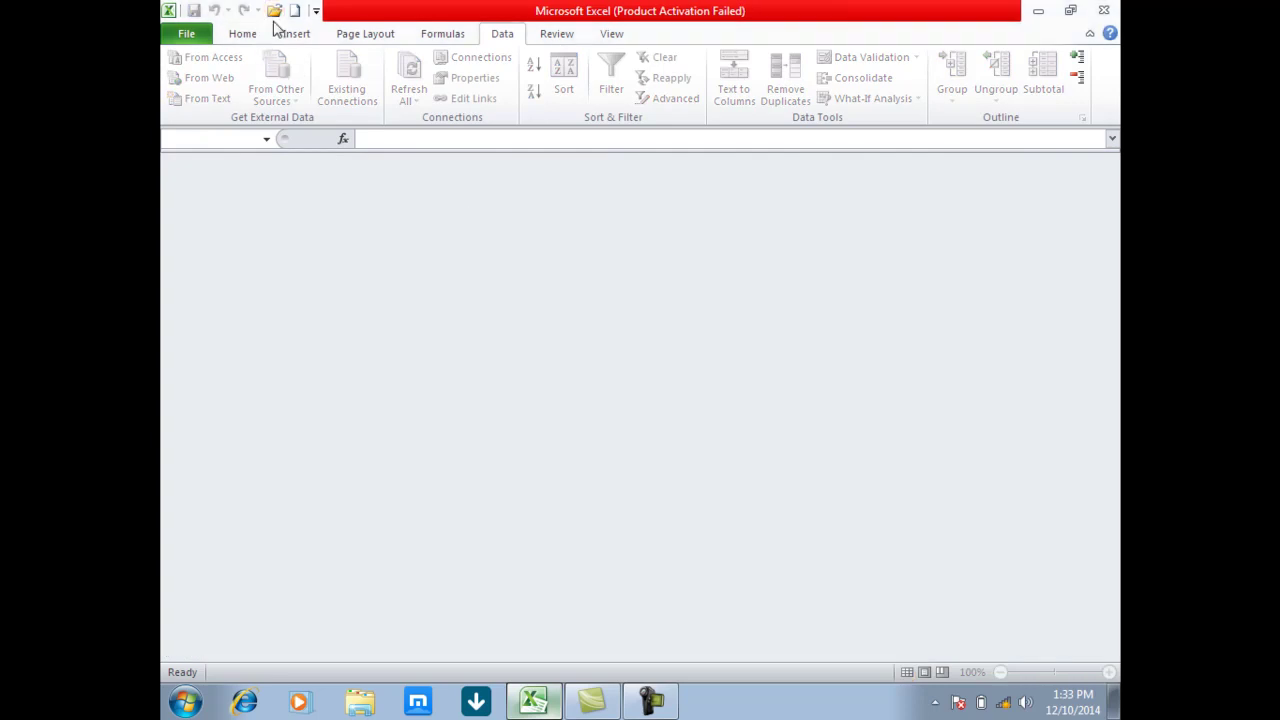
left_click(697, 426)
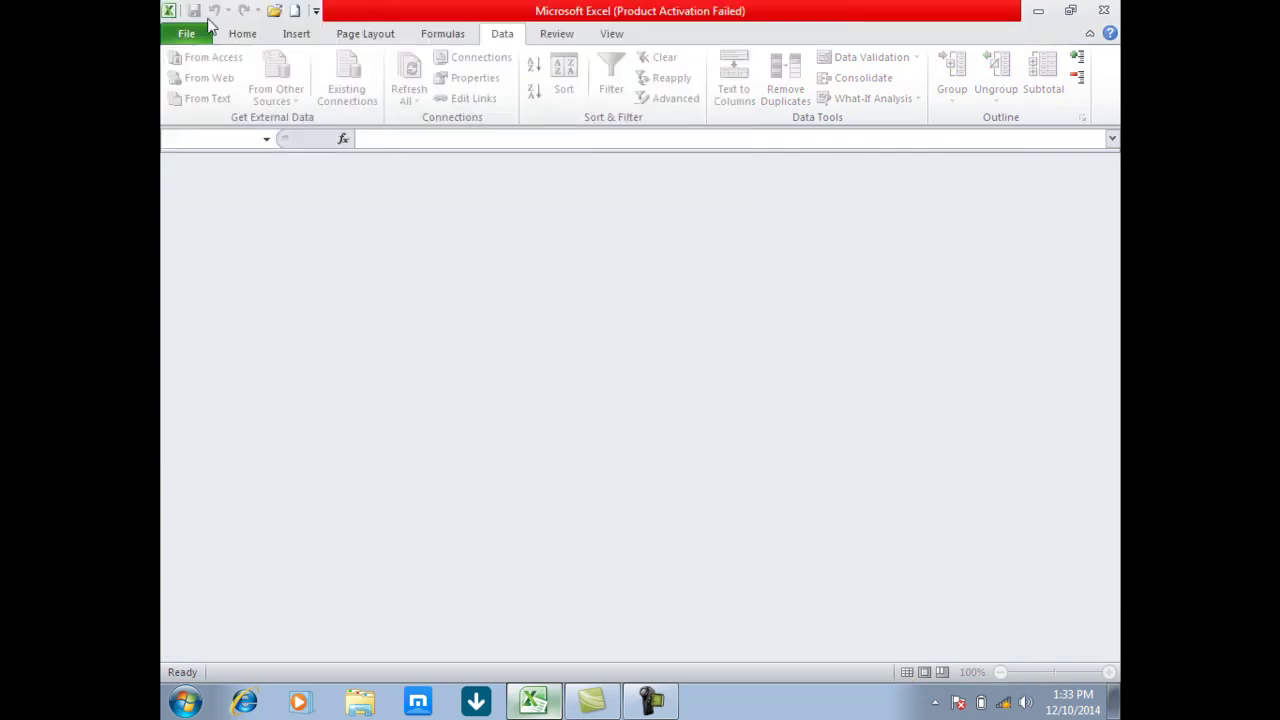
Open Book1 from drive E via Recent and scroll to the student table
left_click(186, 33)
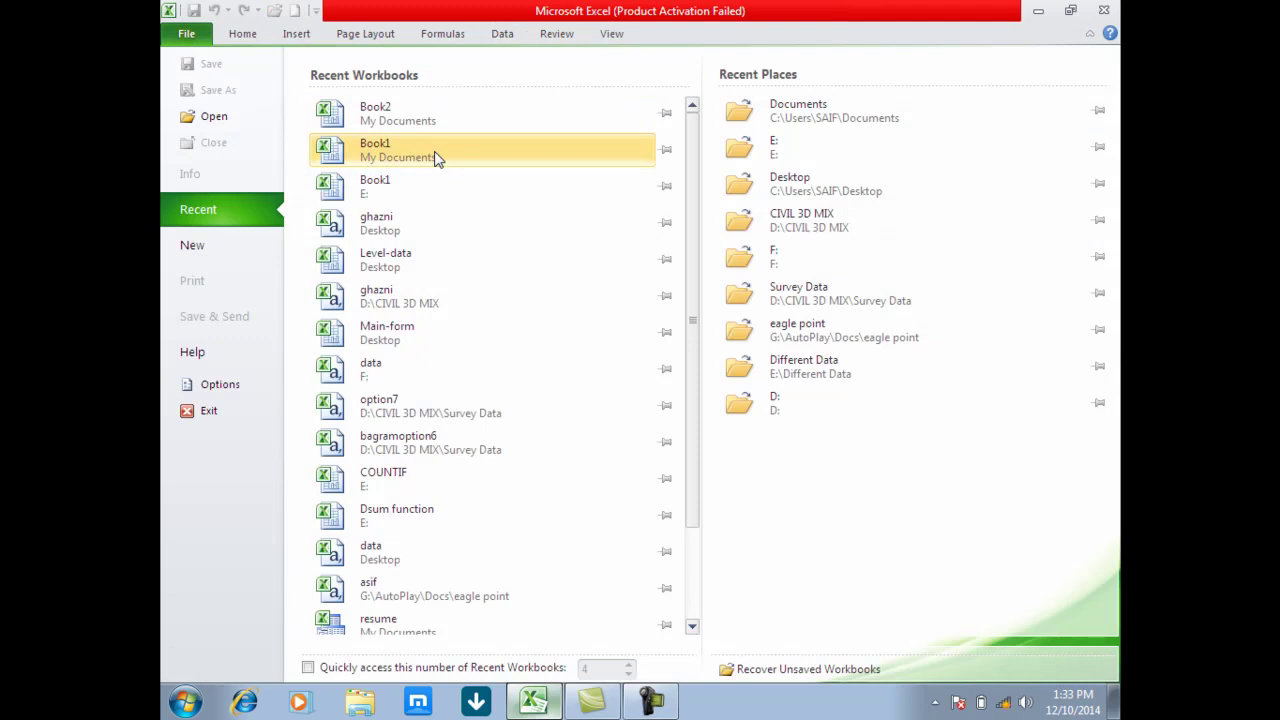
left_click(377, 196)
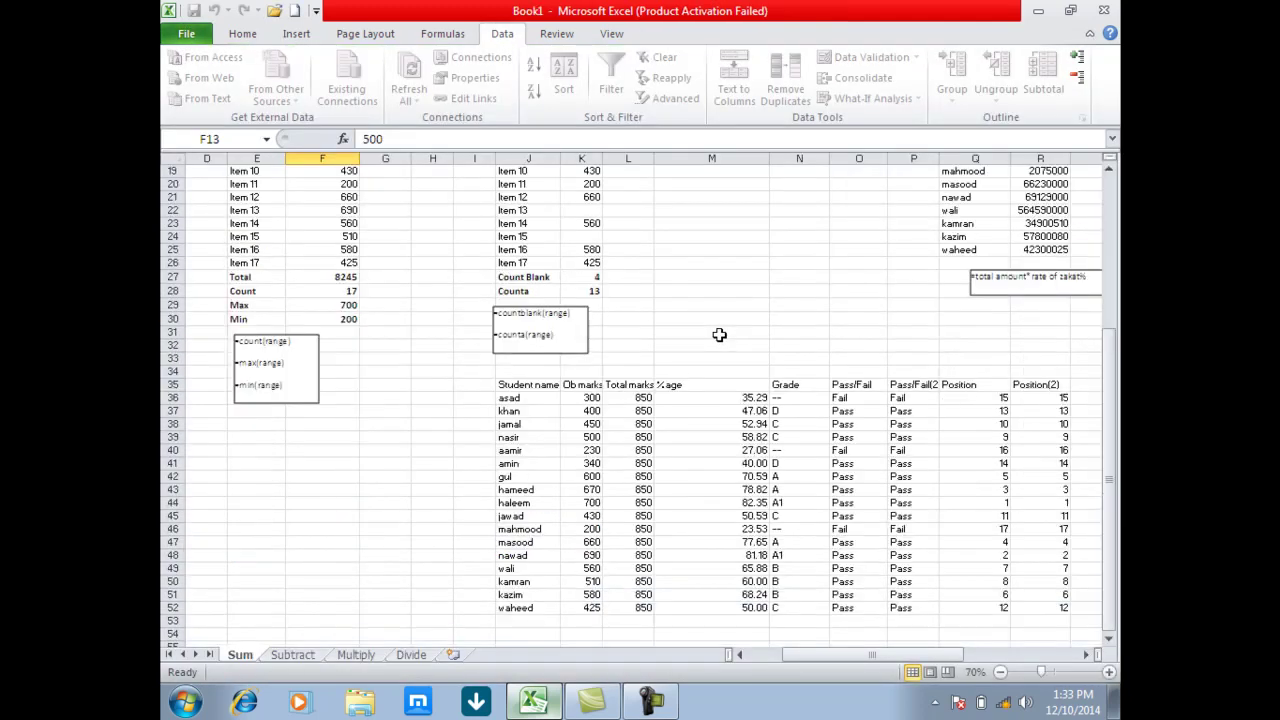
scroll(719, 335, "up", 1, "ctrl")
scroll(750, 370, "up", 1, "ctrl")
scroll(833, 382, "up", 1, "ctrl")
scroll(836, 415, "up", 1, "ctrl")
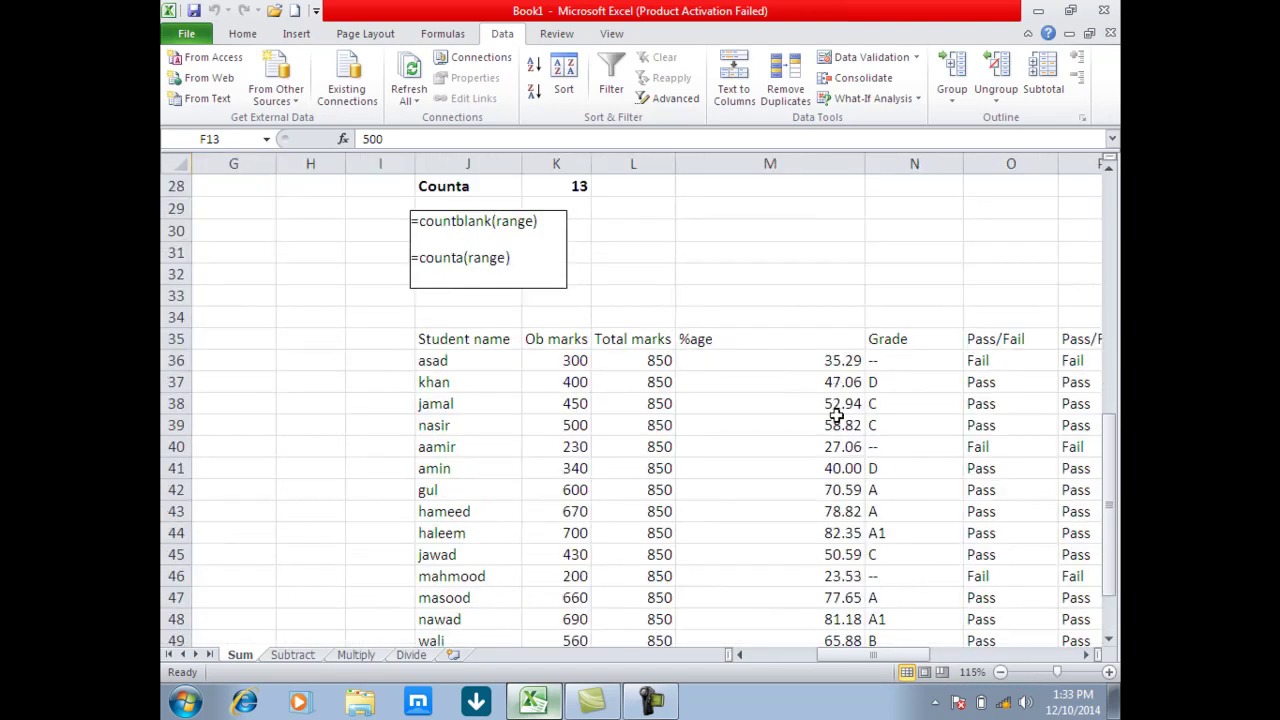
left_click_drag(895, 654, 930, 655)
scroll(829, 517, "down", 2)
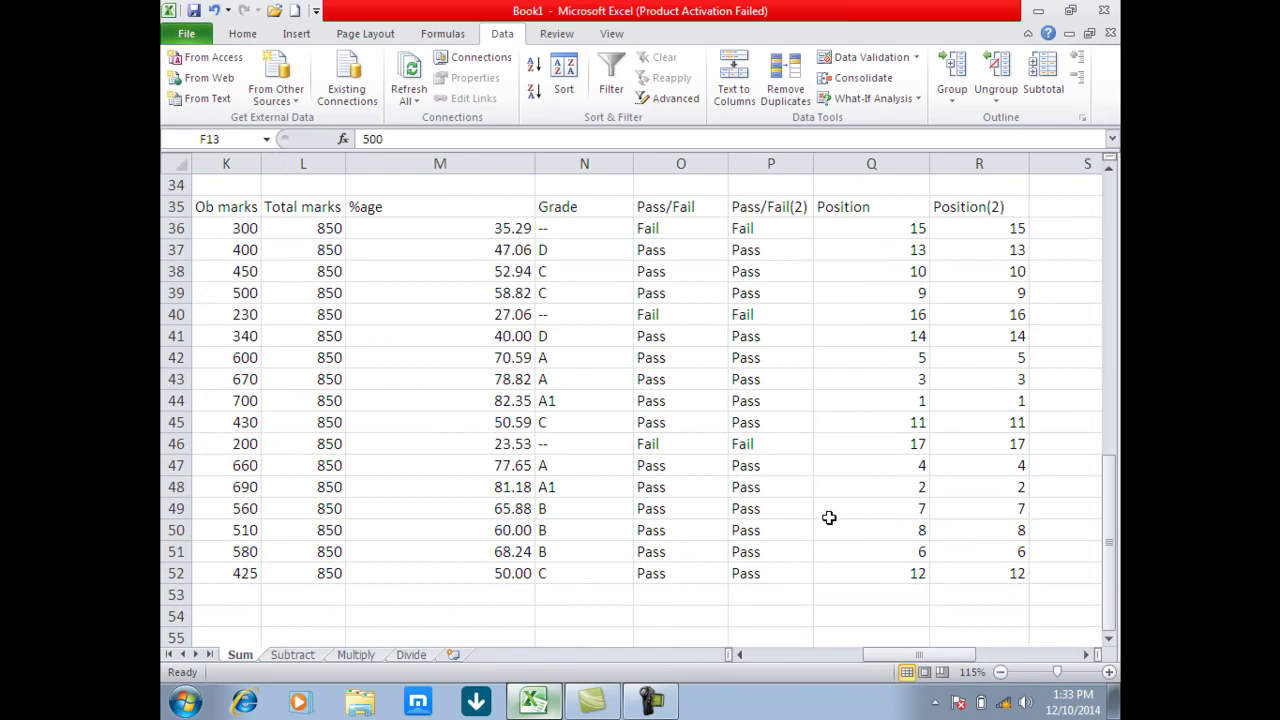
Select the Grade (N35), M35 and Total marks header cells
left_click(580, 214)
left_click(421, 208)
left_click(330, 204)
left_click(450, 205)
left_click(575, 200)
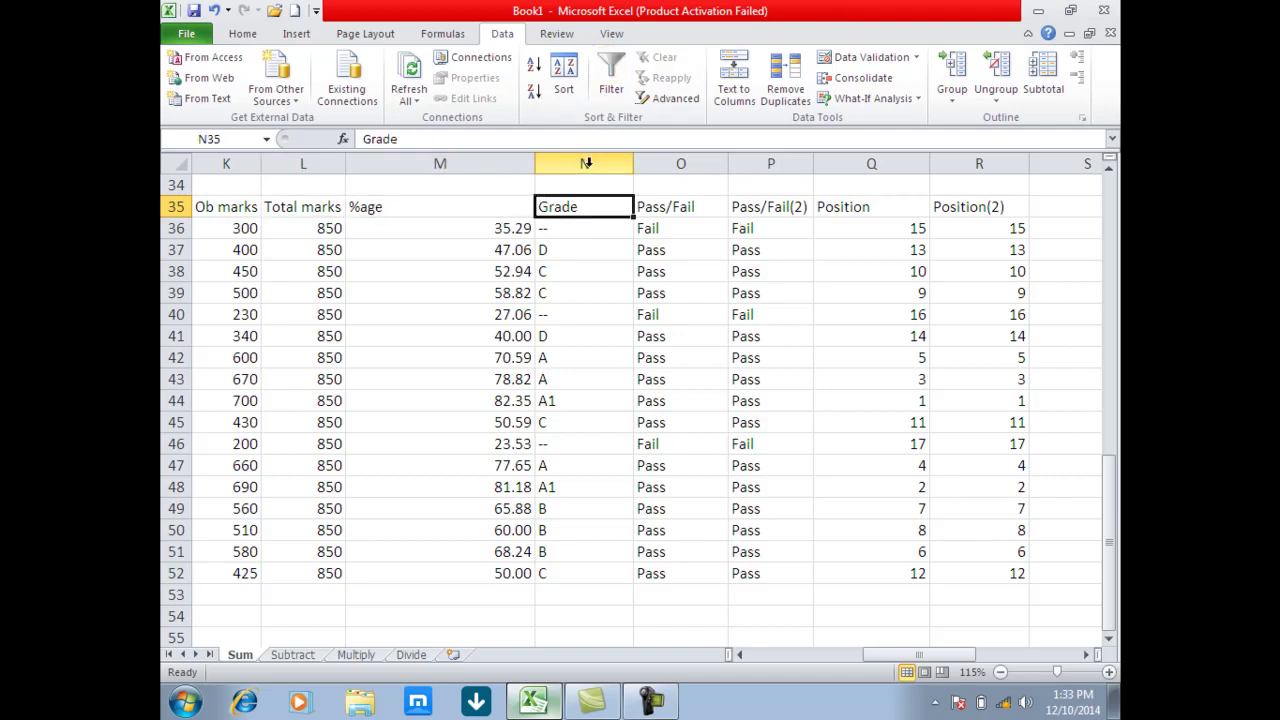
Turn on AutoFilter, show only students graded A or A1, then clear the Grade filter
left_click(611, 80)
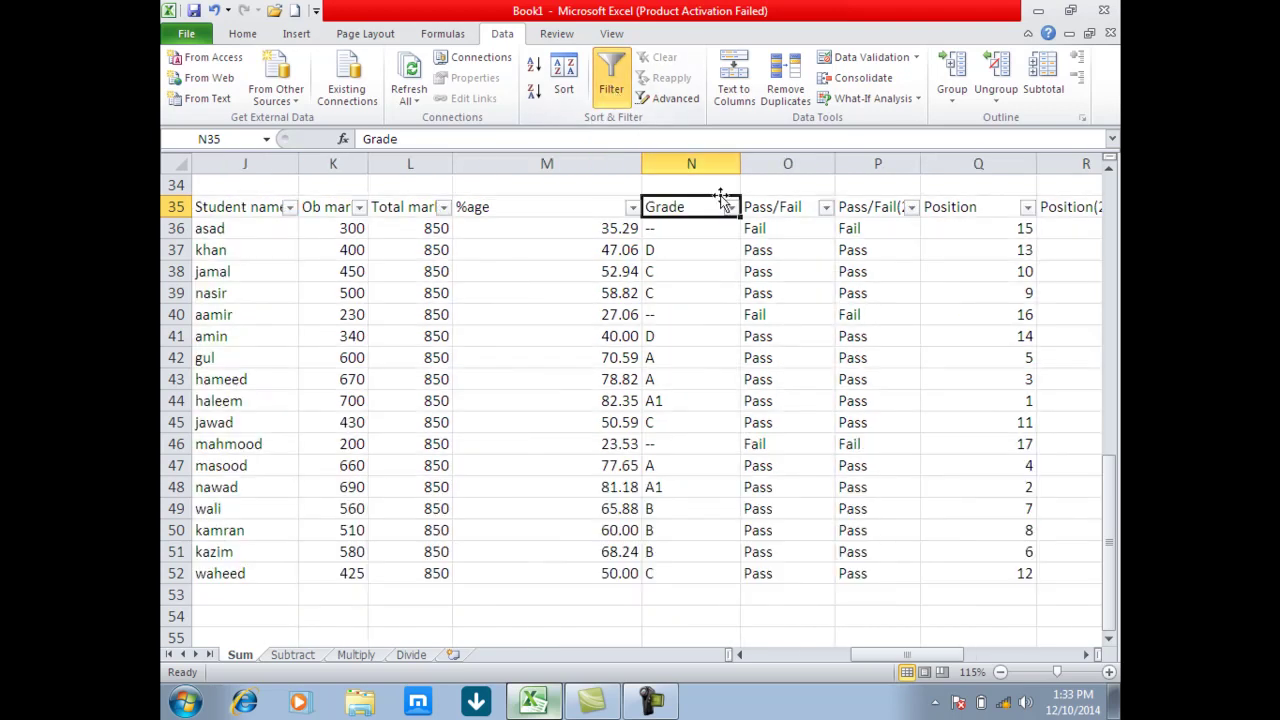
left_click(731, 207)
left_click(556, 381)
left_click(546, 410)
left_click(548, 425)
left_click(620, 556)
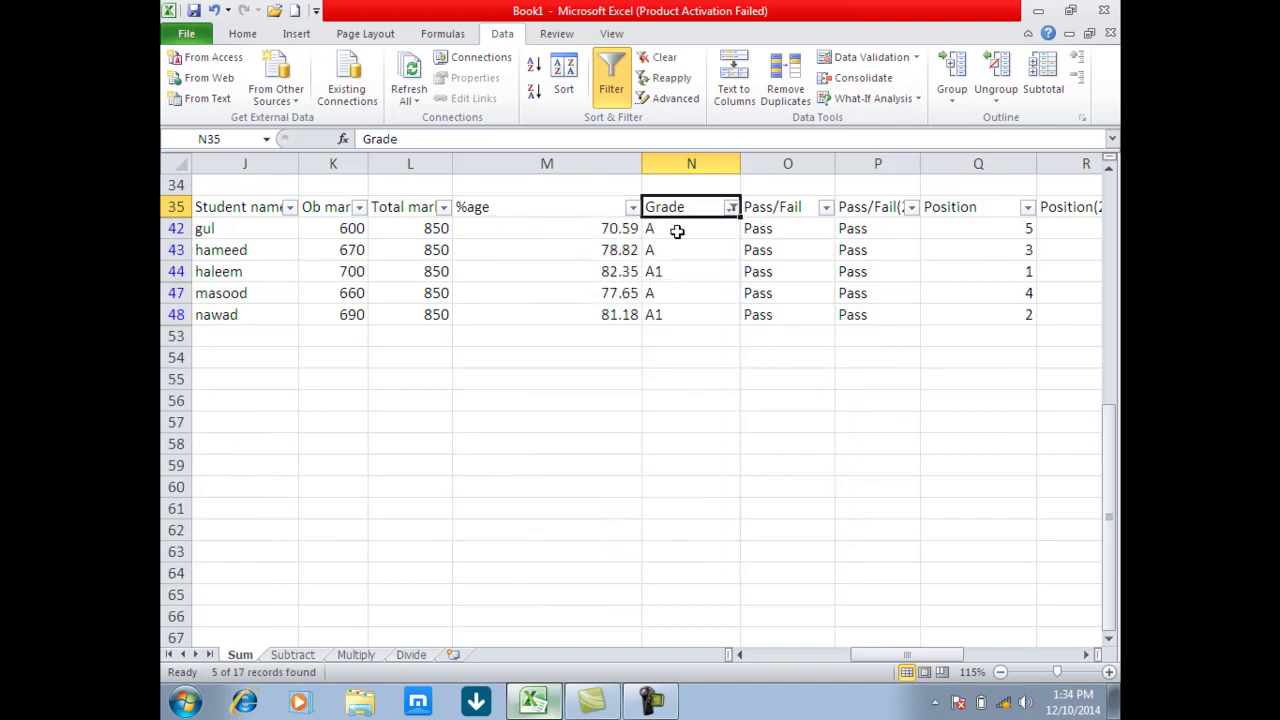
left_click(662, 58)
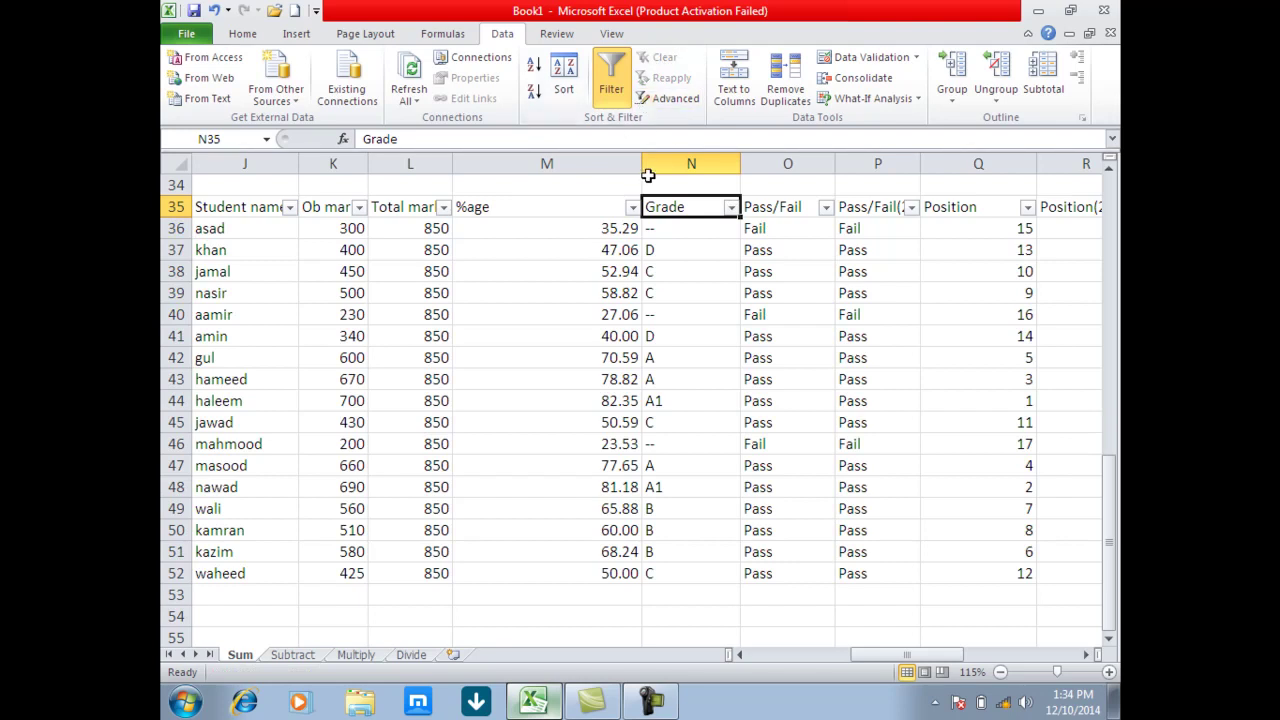
Filter the Pass/Fail column to show only passing students, then clear it
left_click(732, 207)
left_click(732, 207)
left_click(825, 208)
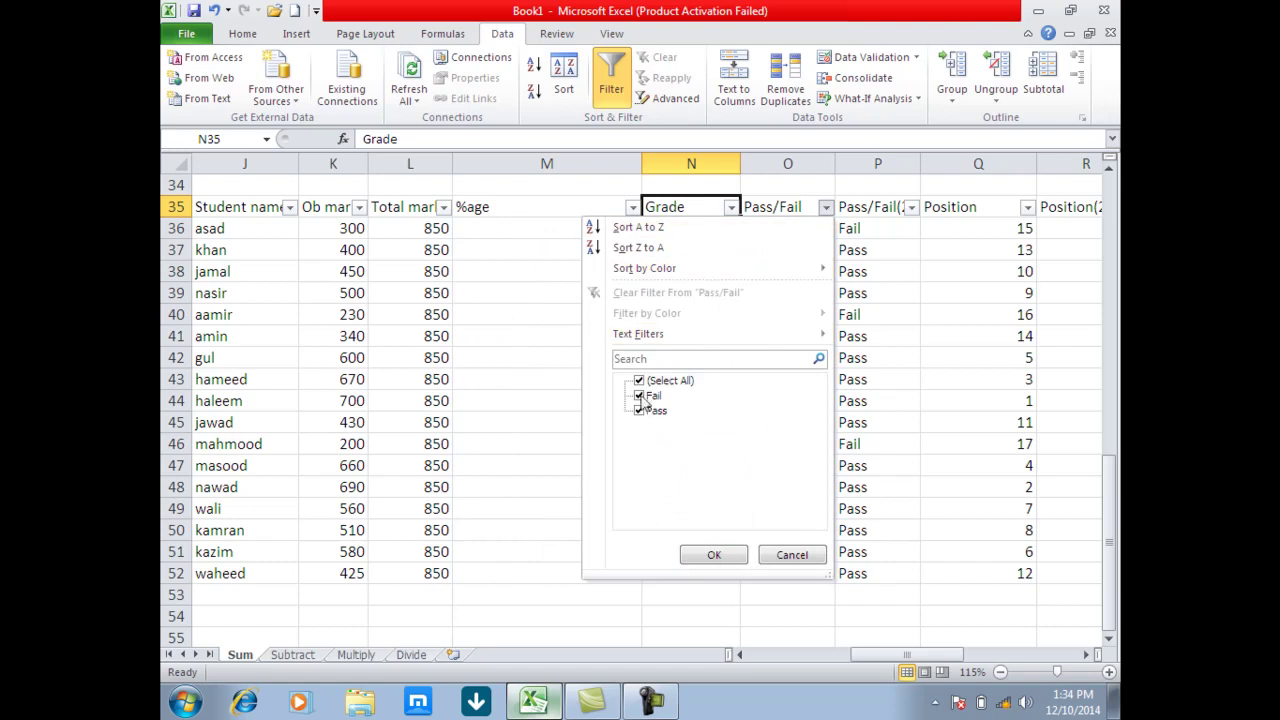
left_click(640, 381)
left_click(639, 410)
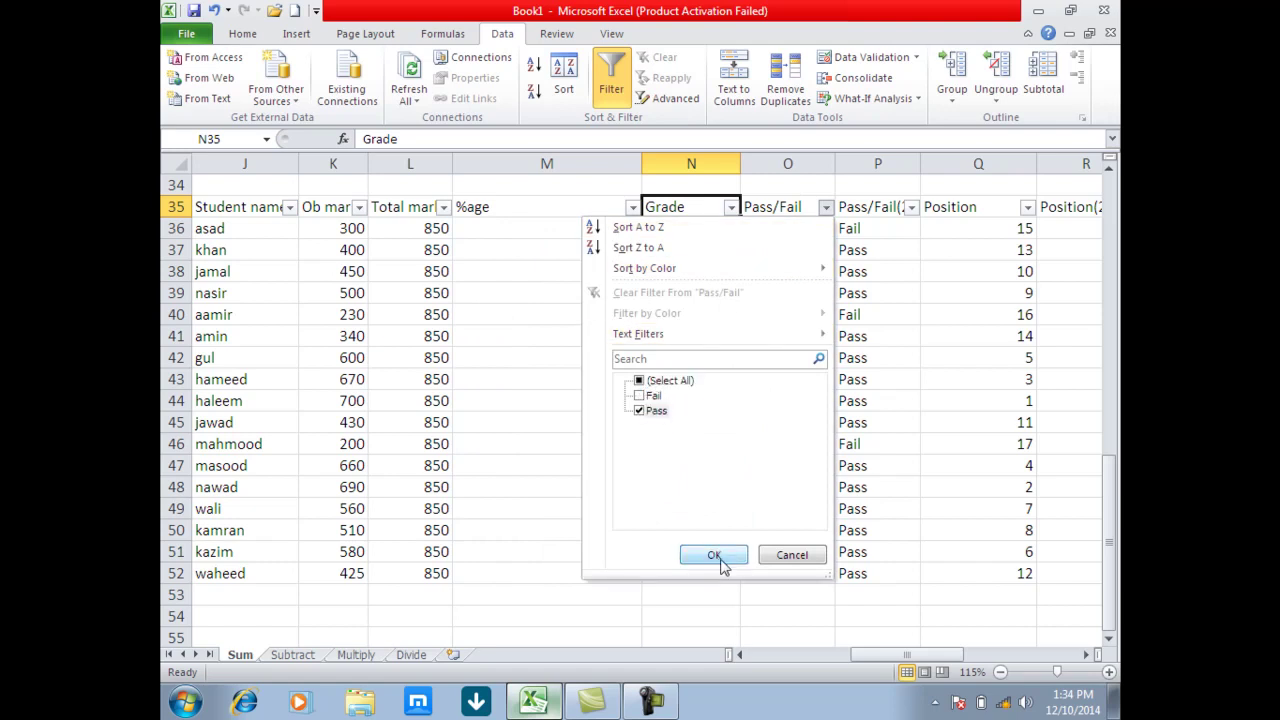
left_click(714, 555)
left_click(660, 57)
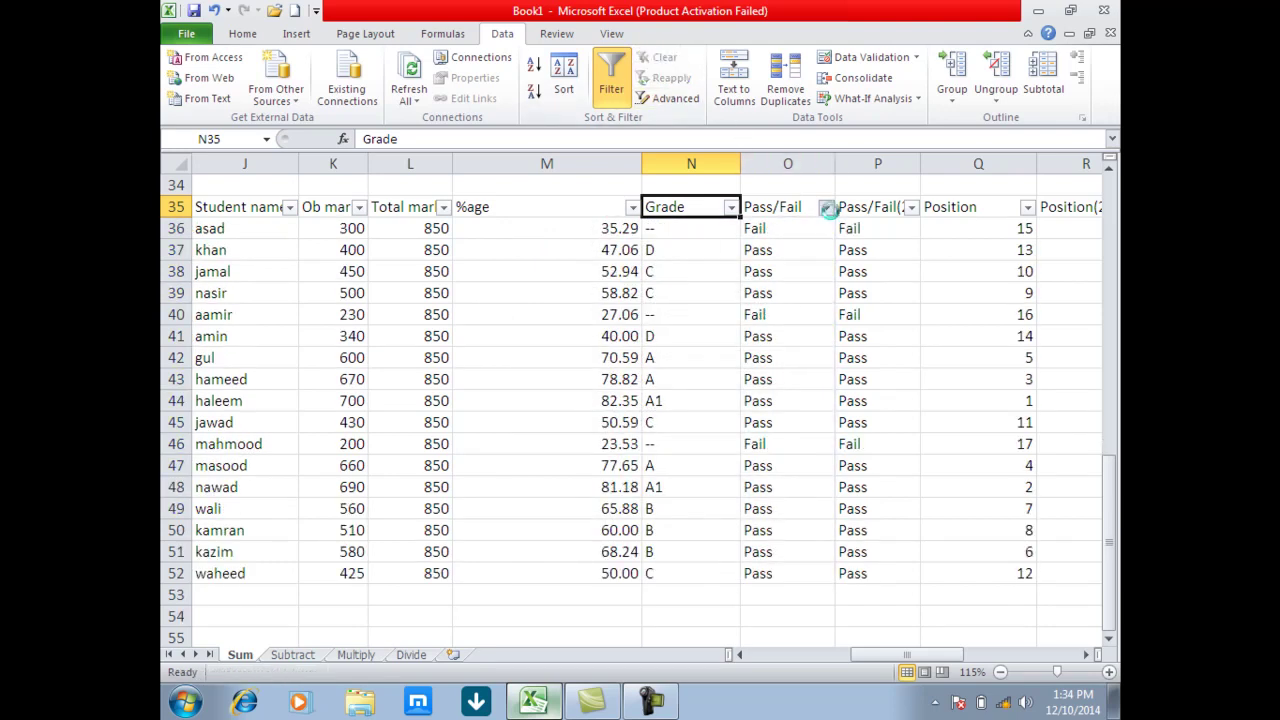
Filter Pass/Fail to show only the 3 failing students, then clear the filter
left_click(825, 207)
left_click(639, 410)
left_click(722, 554)
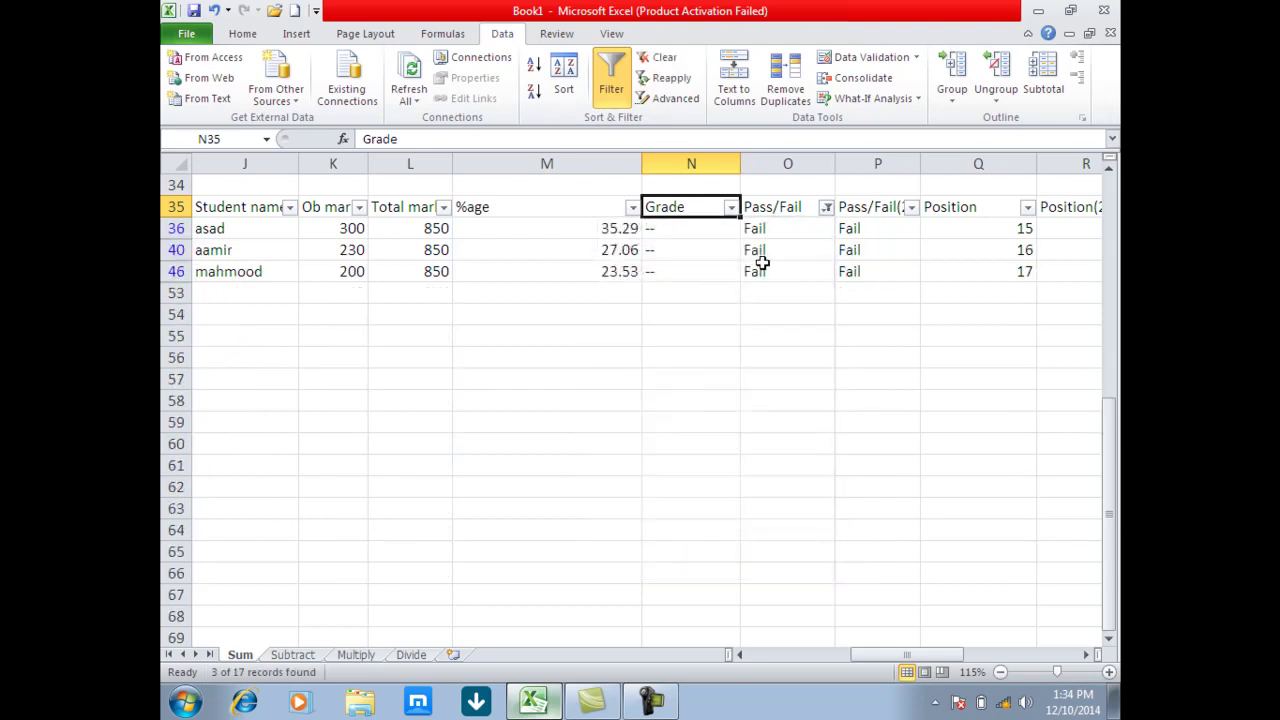
left_click(660, 58)
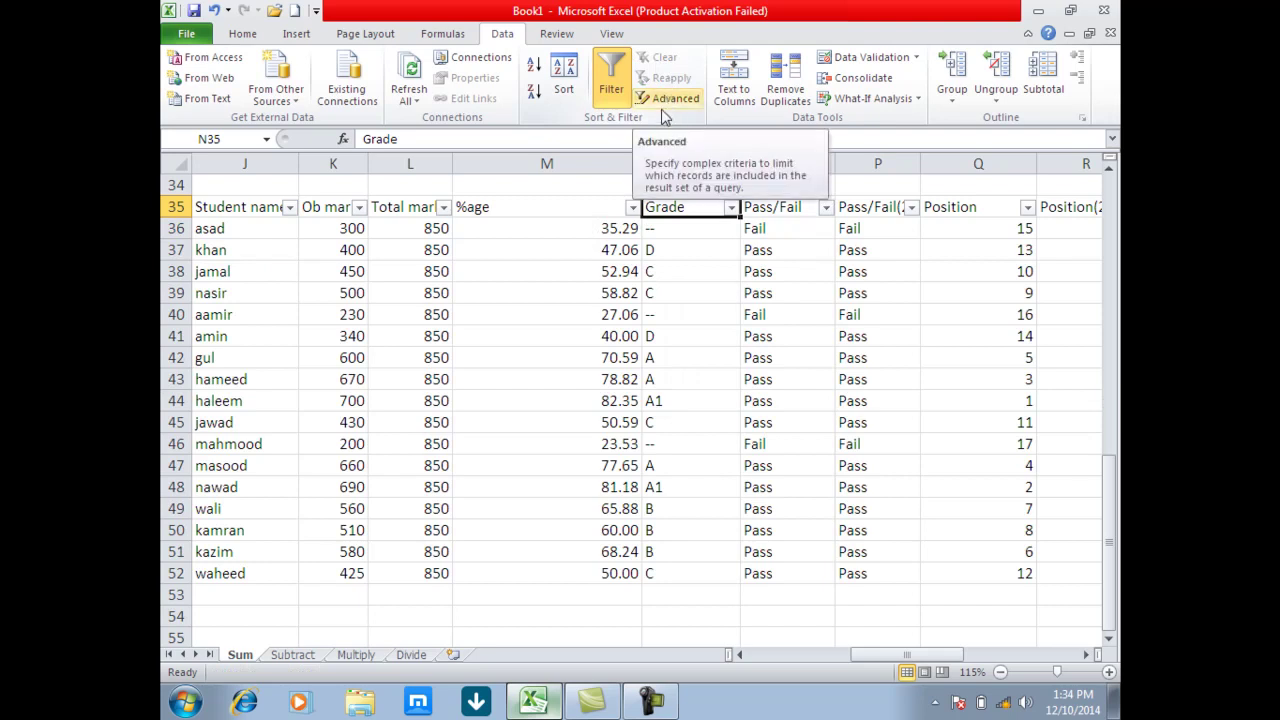
Turn off the AutoFilter dropdowns with Ctrl+Shift+L
scroll(713, 336, "down", 3, "ctrl")
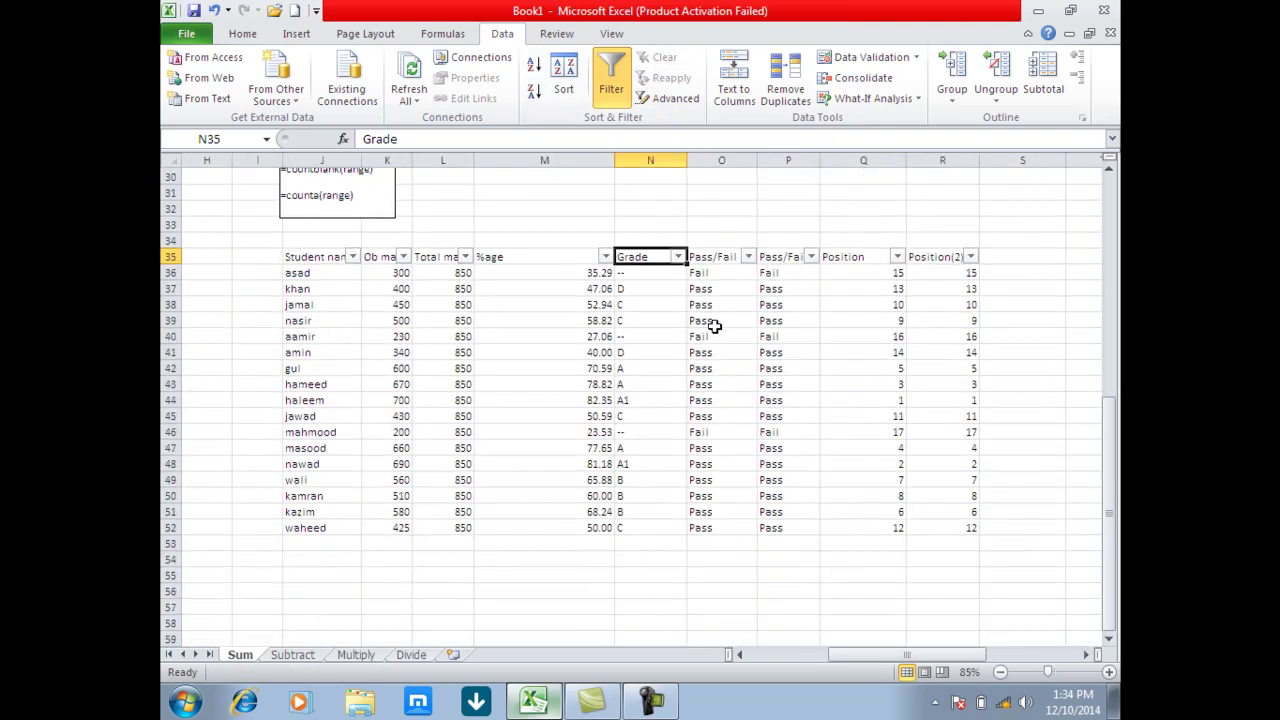
scroll(716, 322, "up", 2, "ctrl")
scroll(794, 352, "down", 1, "ctrl")
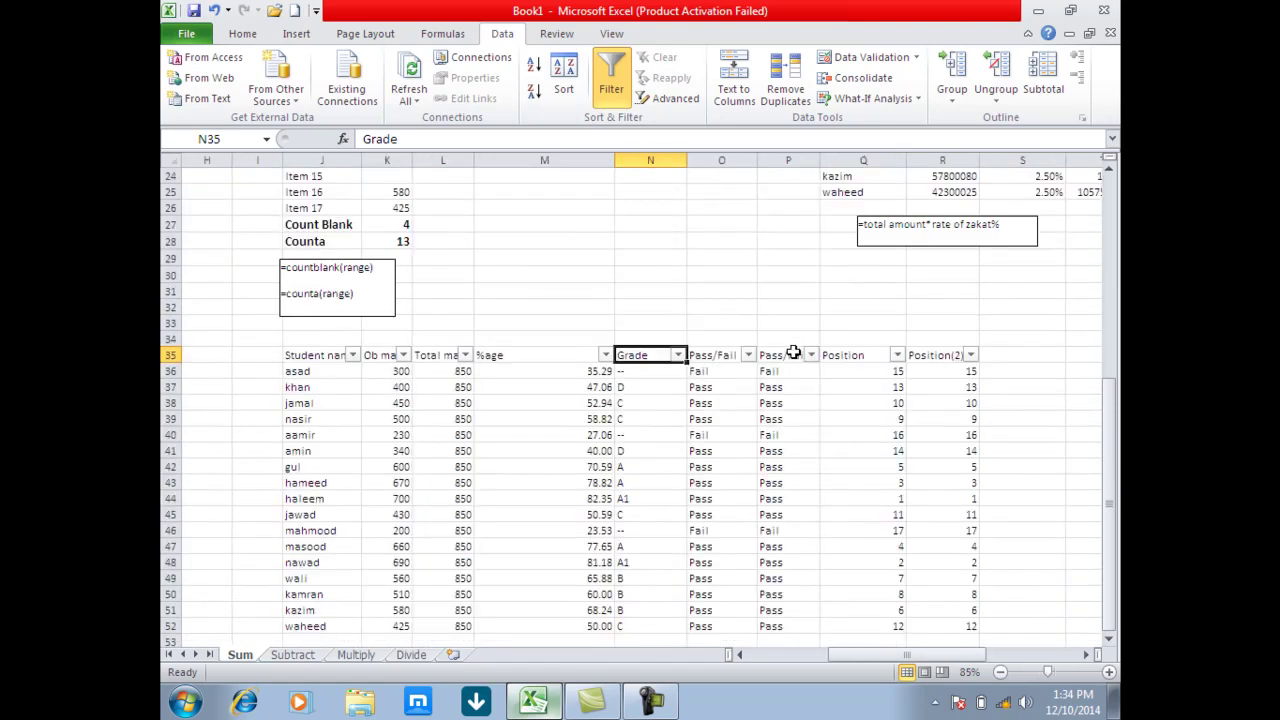
key("ctrl+shift+l")
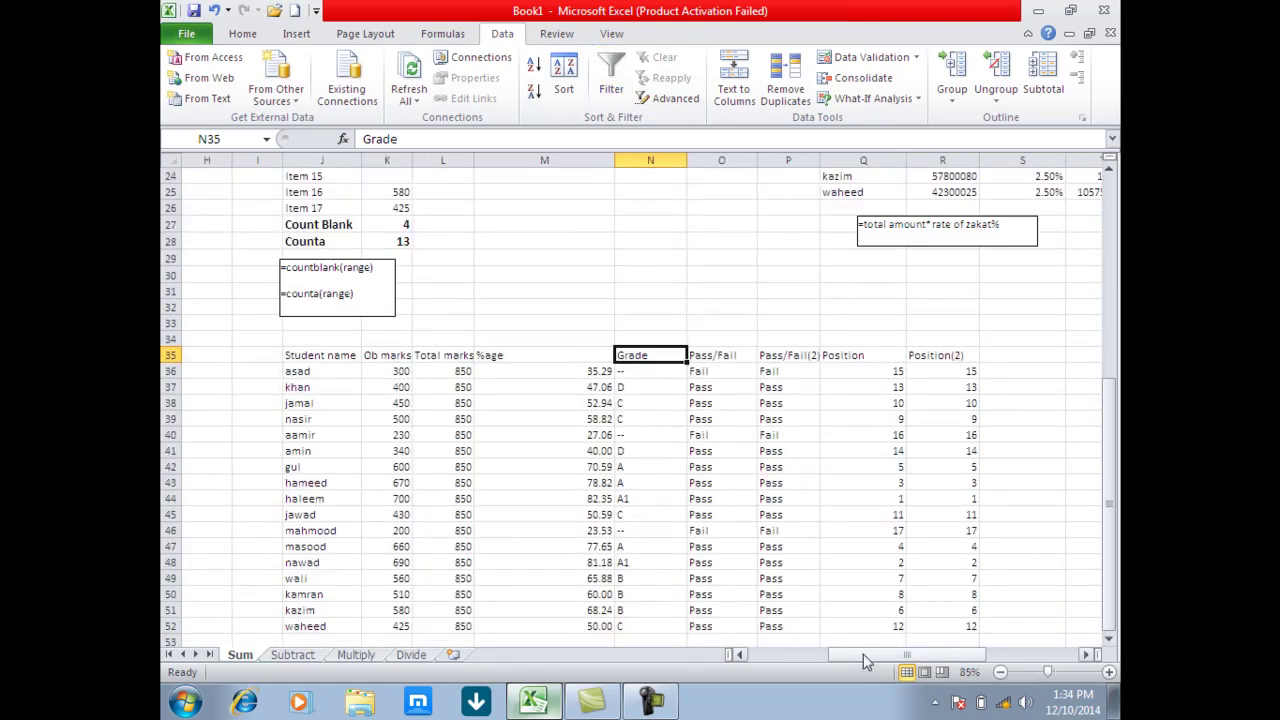
Select the table's header row J35:R35
left_click_drag(863, 656, 875, 656)
scroll(851, 620, "down", 2)
scroll(800, 443, "down", 2, "ctrl")
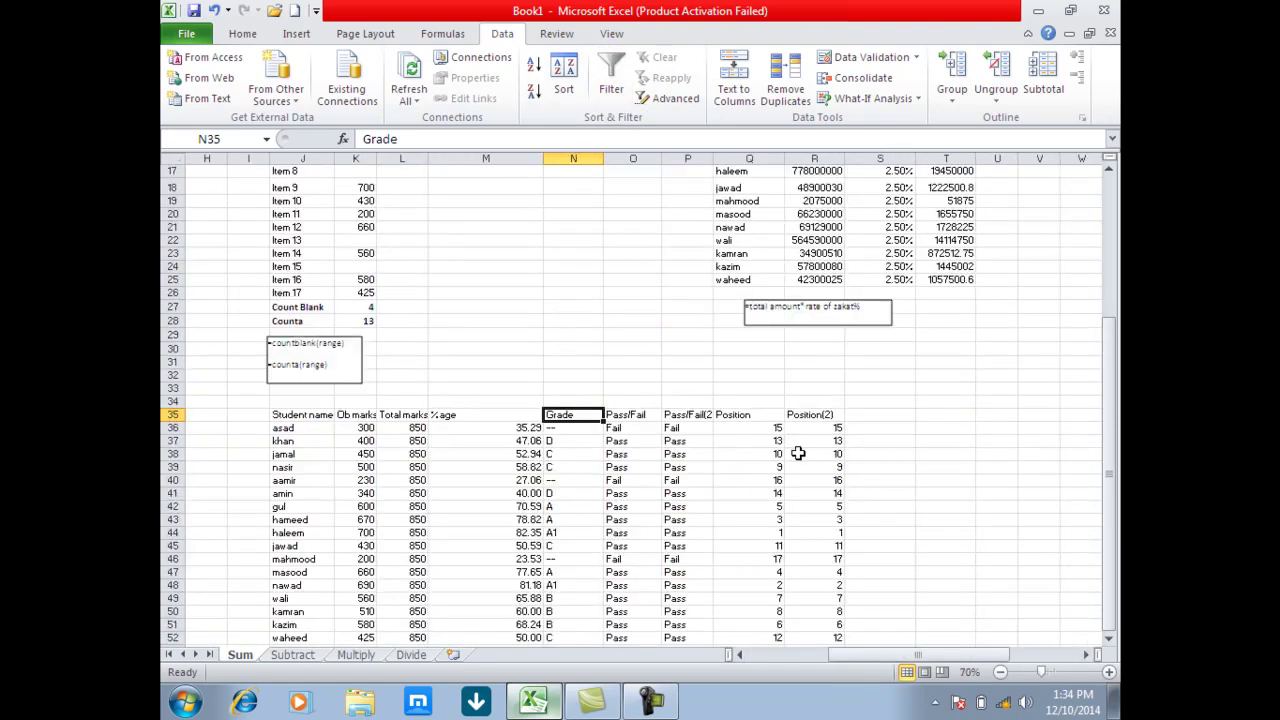
scroll(863, 557, "up", 1, "ctrl")
left_click_drag(925, 655, 922, 652)
left_click_drag(308, 292, 835, 293)
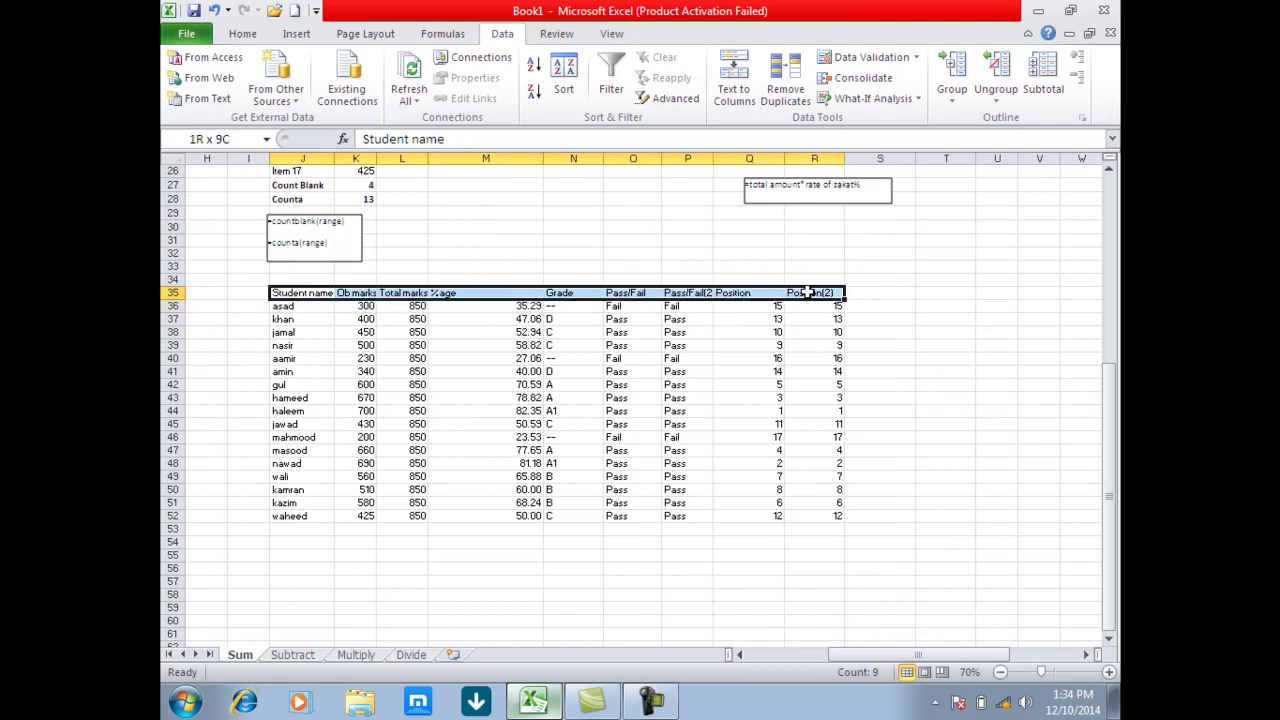
Copy the header row into the criteria area starting at U35
key("ctrl+c")
left_click(950, 294)
left_click(980, 294)
key("ctrl+v")
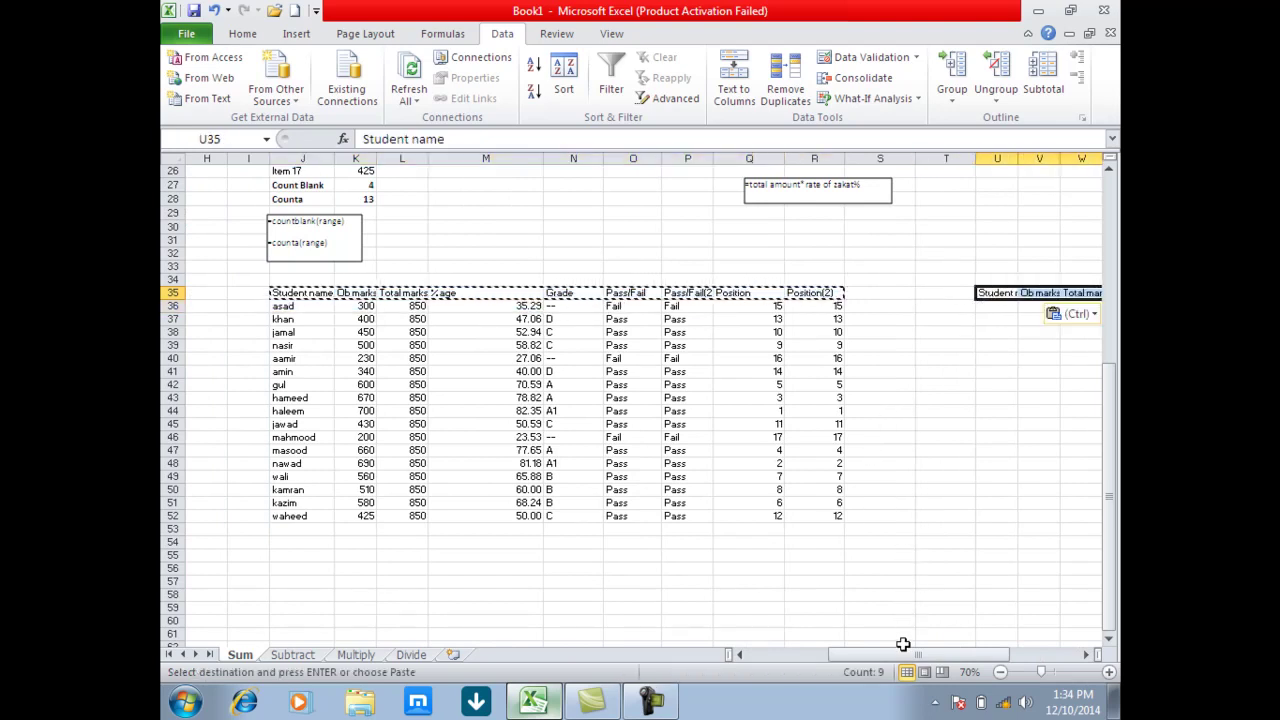
left_click_drag(903, 652, 962, 648)
Enter the criterion >=50 in X36 under the %age heading
left_click(880, 306)
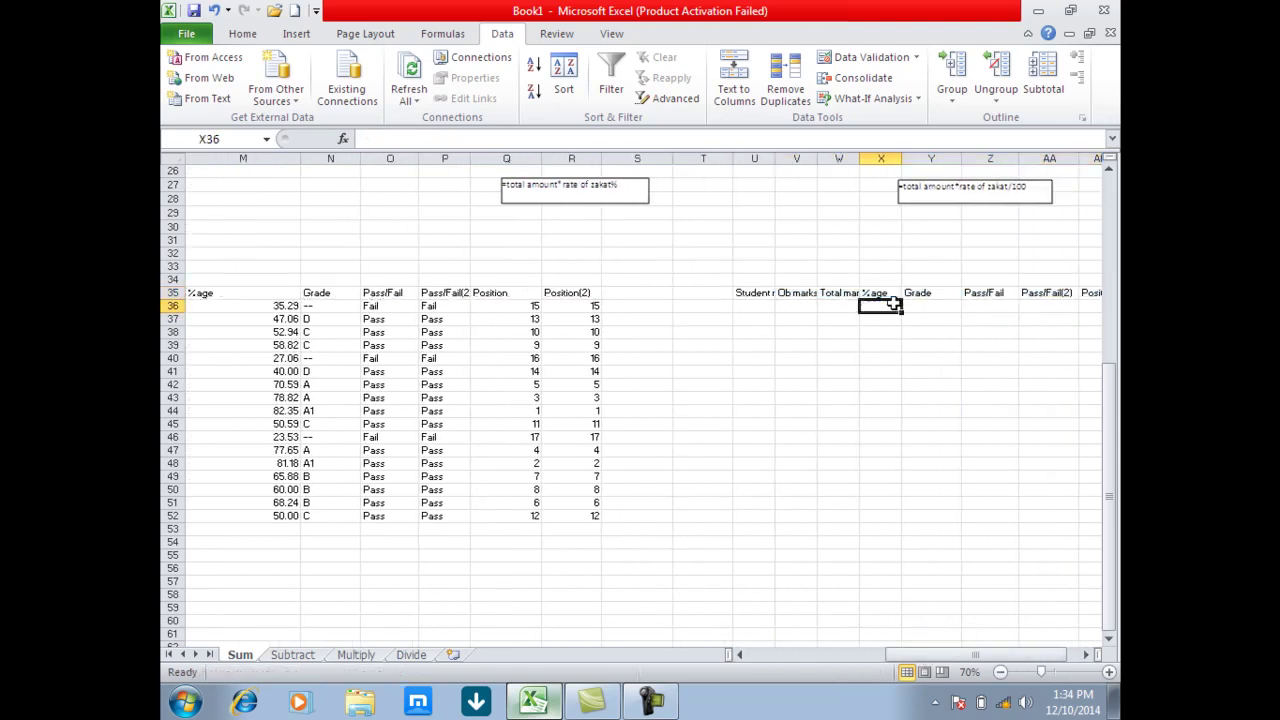
type("=50")
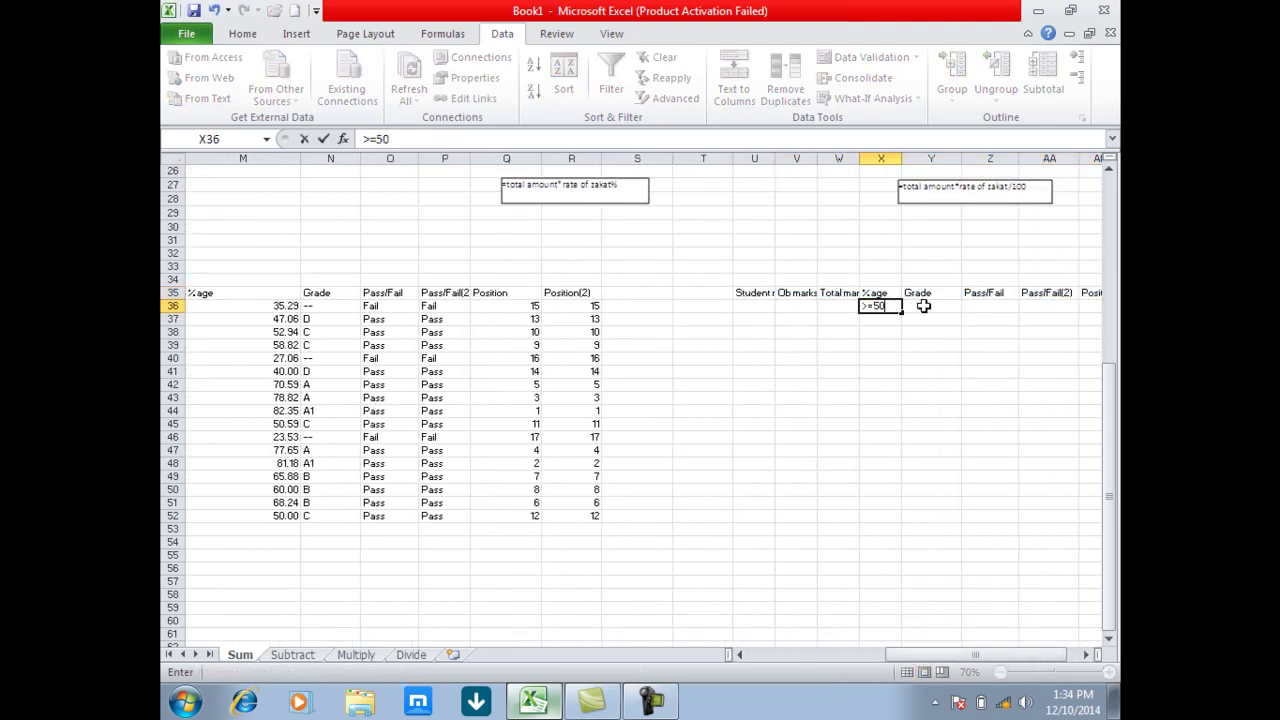
key("Return")
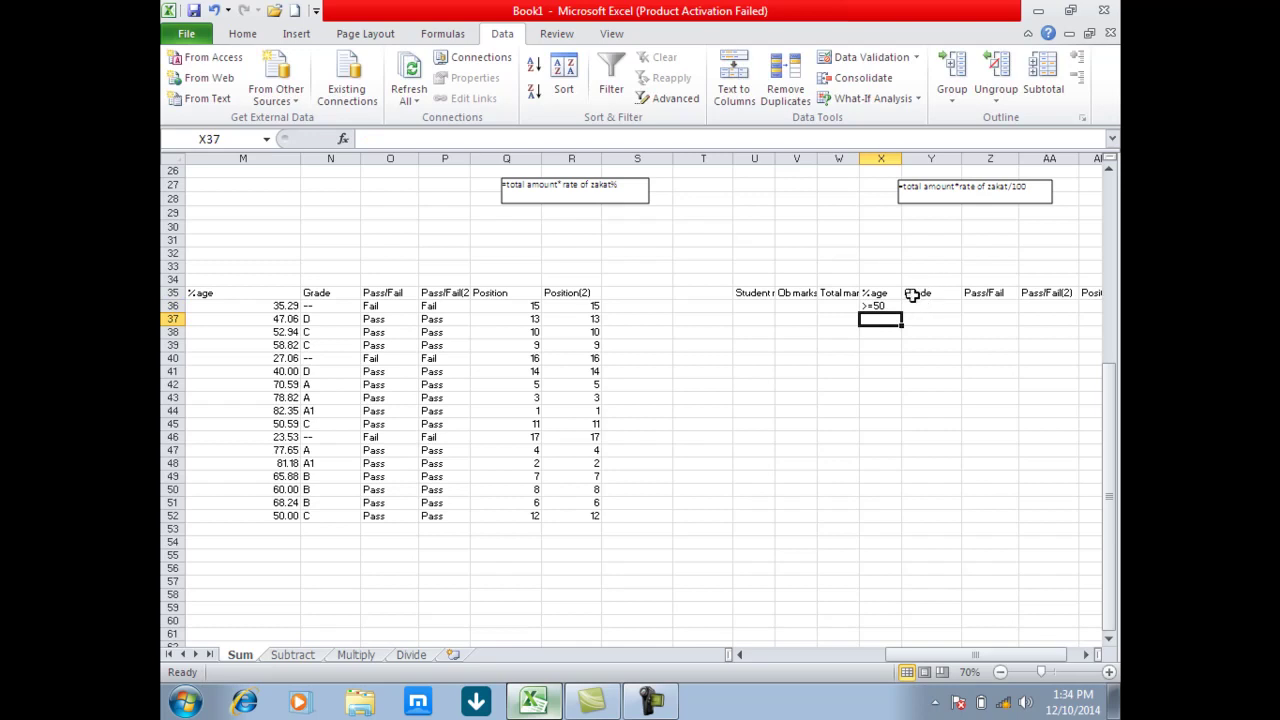
left_click(427, 356)
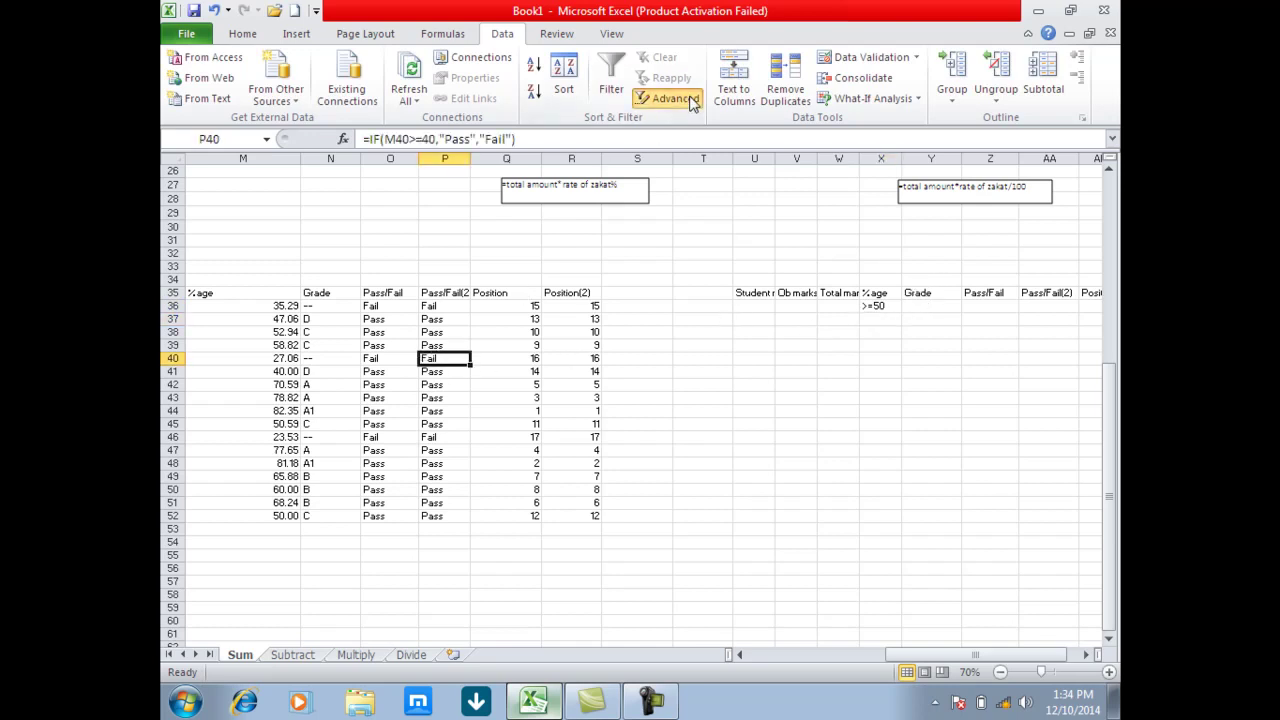
Run Advanced Filter with criteria X35:X36, copying the 12 matching records to U42:AC70
left_click(677, 96)
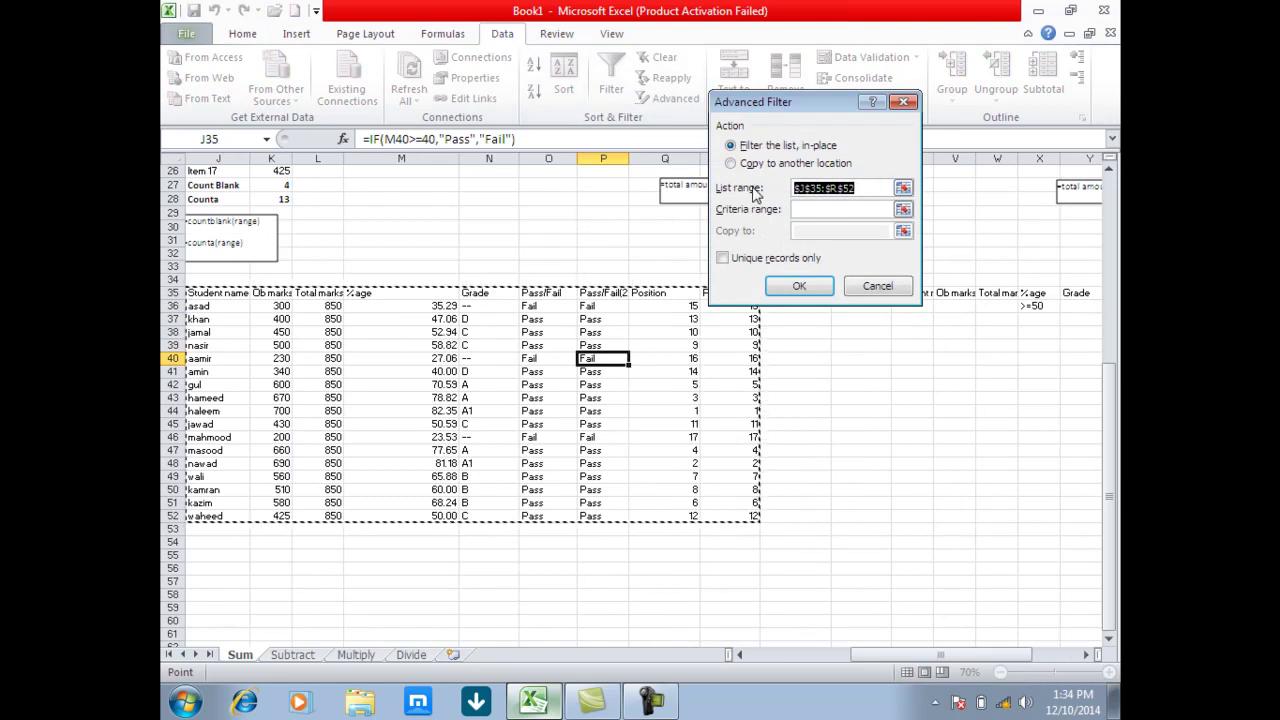
left_click(802, 211)
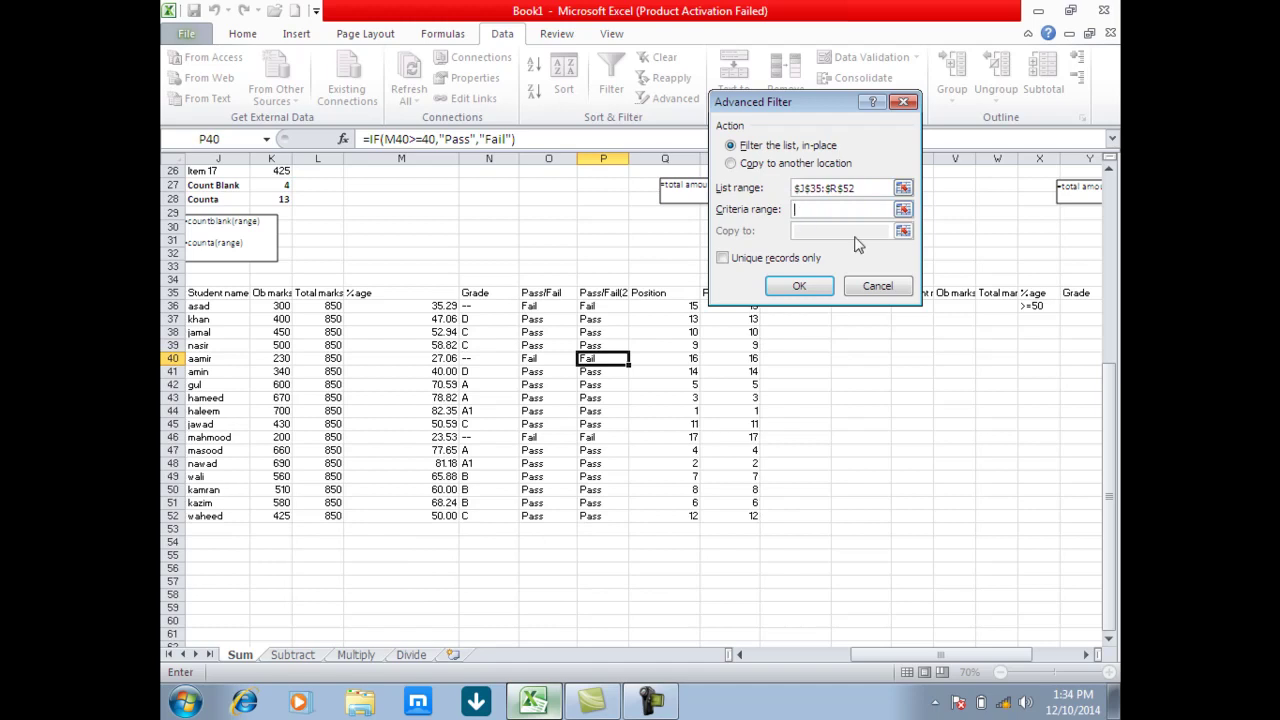
left_click_drag(1038, 298, 1019, 308)
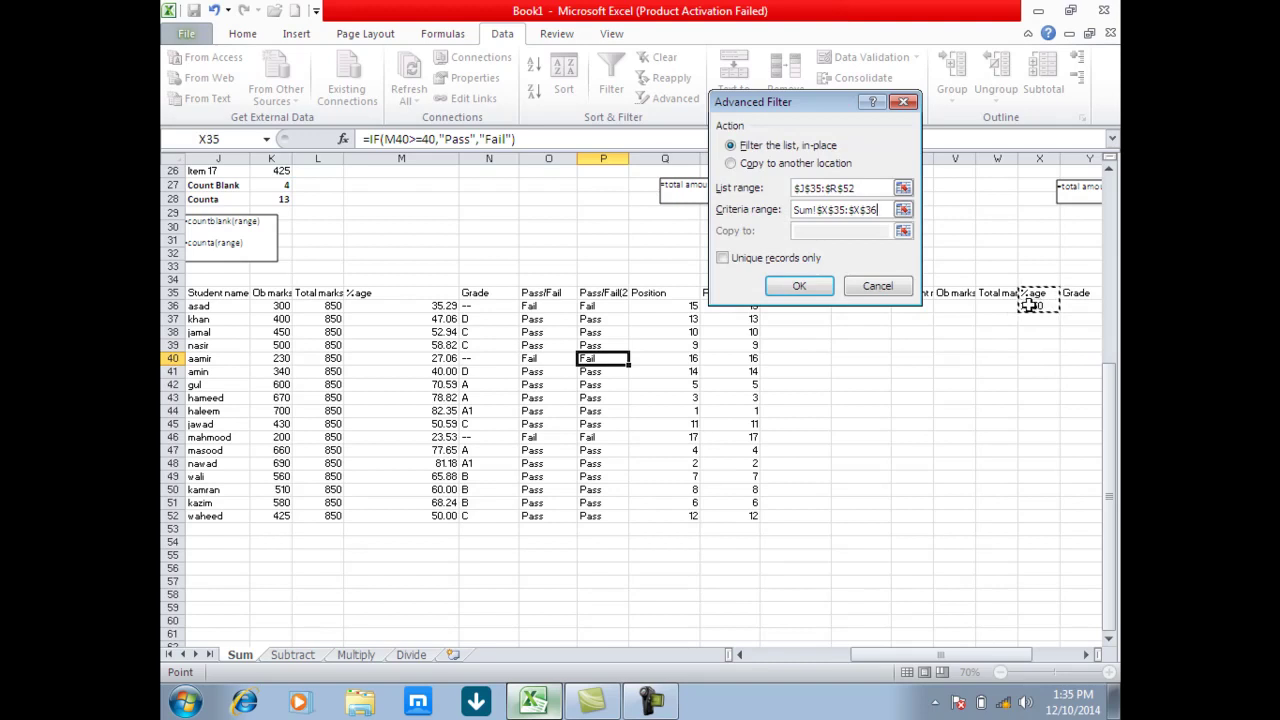
left_click(767, 166)
left_click(796, 232)
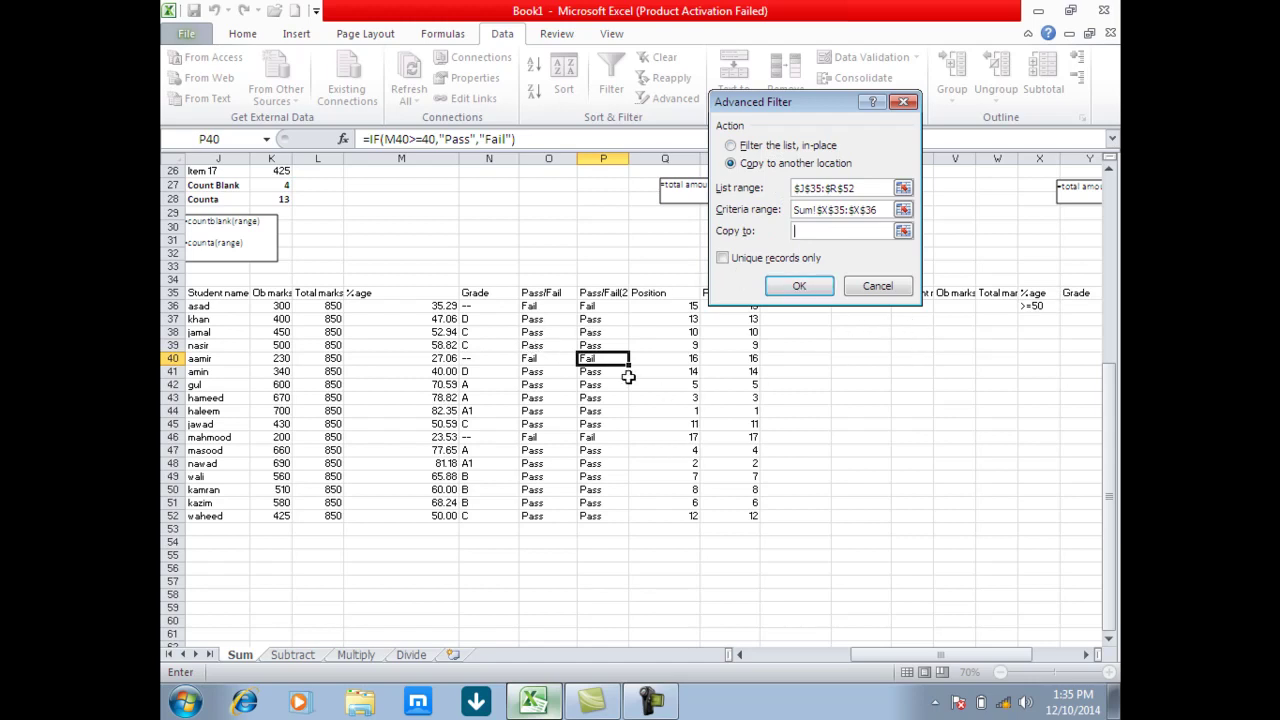
mouse_move(860, 384)
left_mouse_down()
mouse_move(960, 384)
mouse_move(1035, 418)
mouse_move(1015, 636)
left_mouse_up()
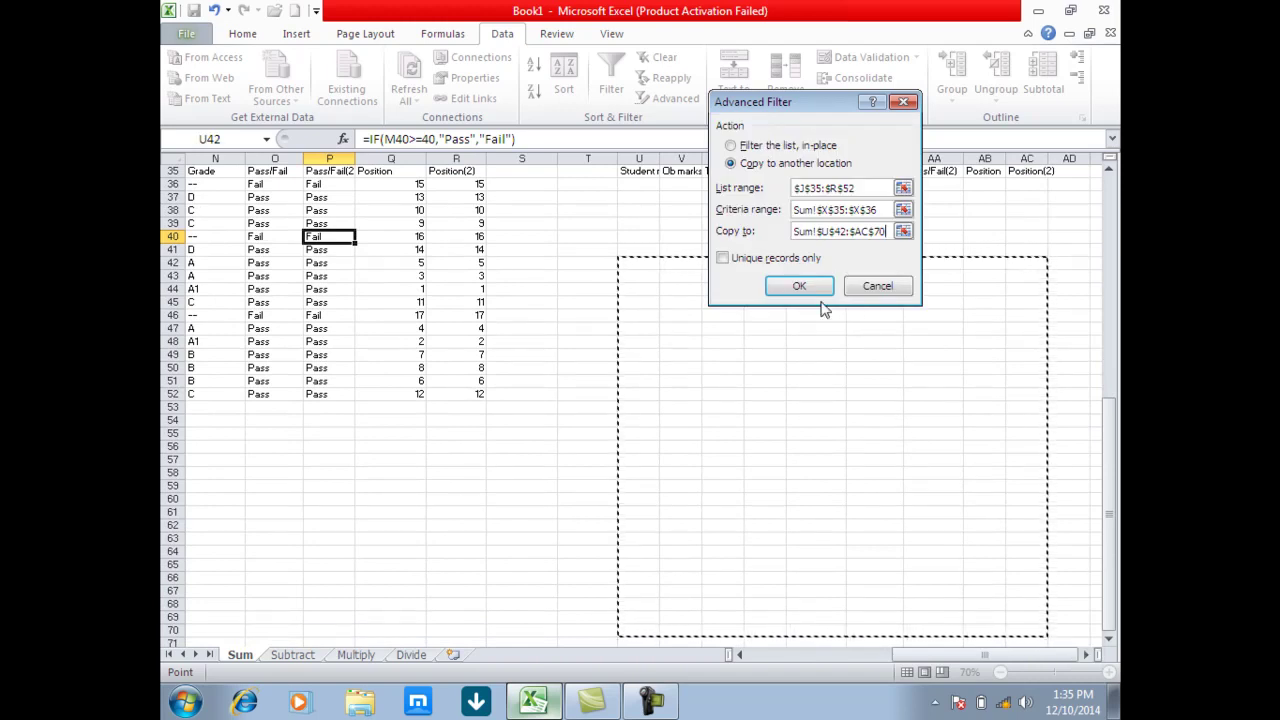
left_click(805, 289)
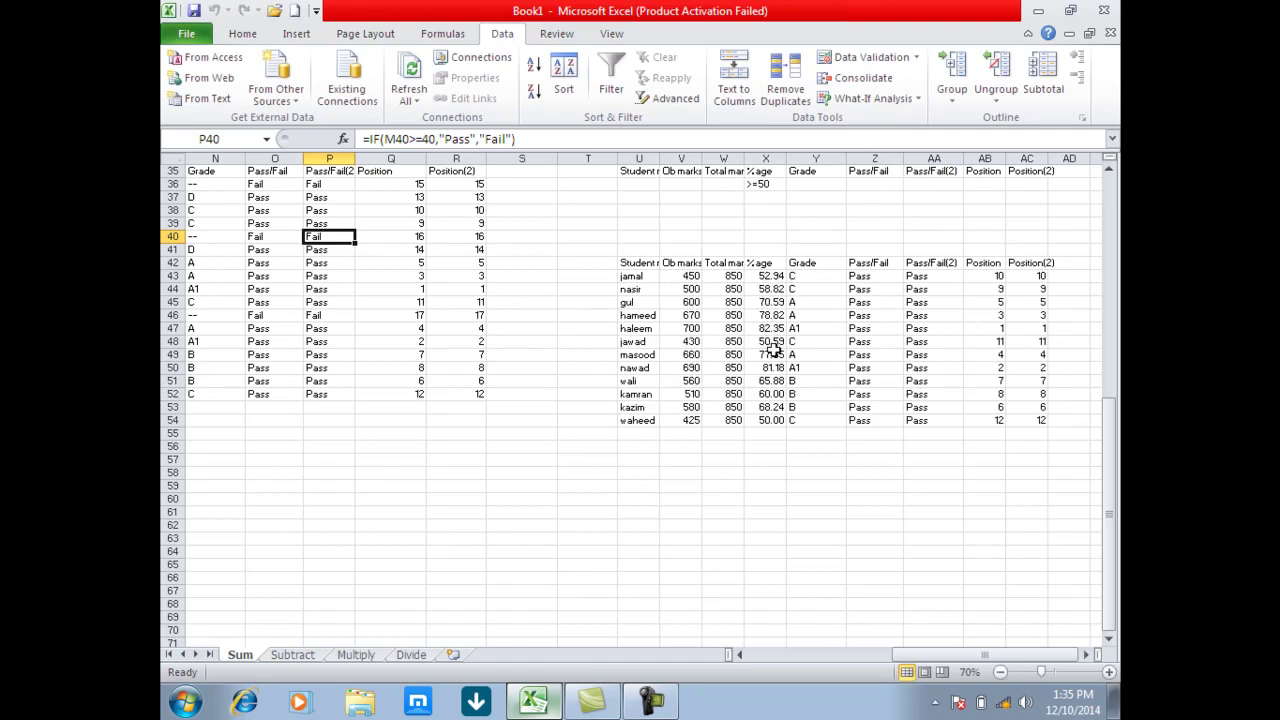
left_click_drag(1032, 422, 627, 264)
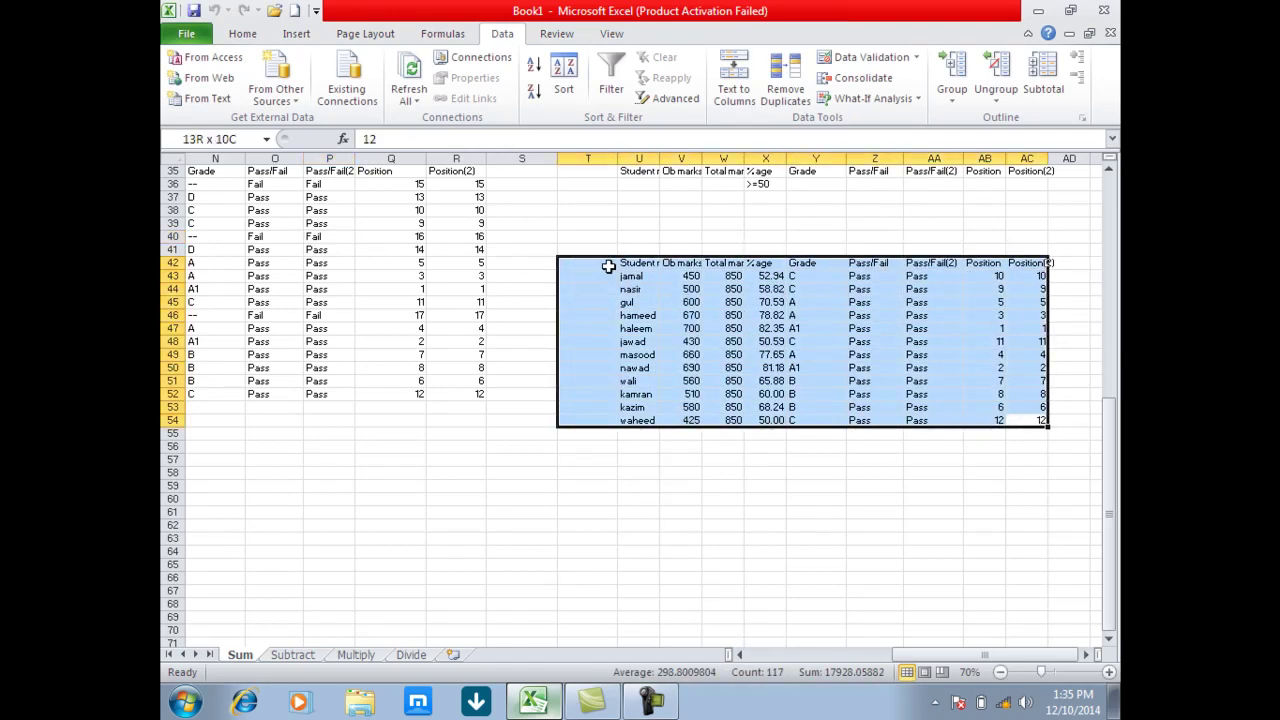
Delete the copied results U42:AC54 and the >=50 criterion in X36
key("Delete")
scroll(700, 250, "up", 2)
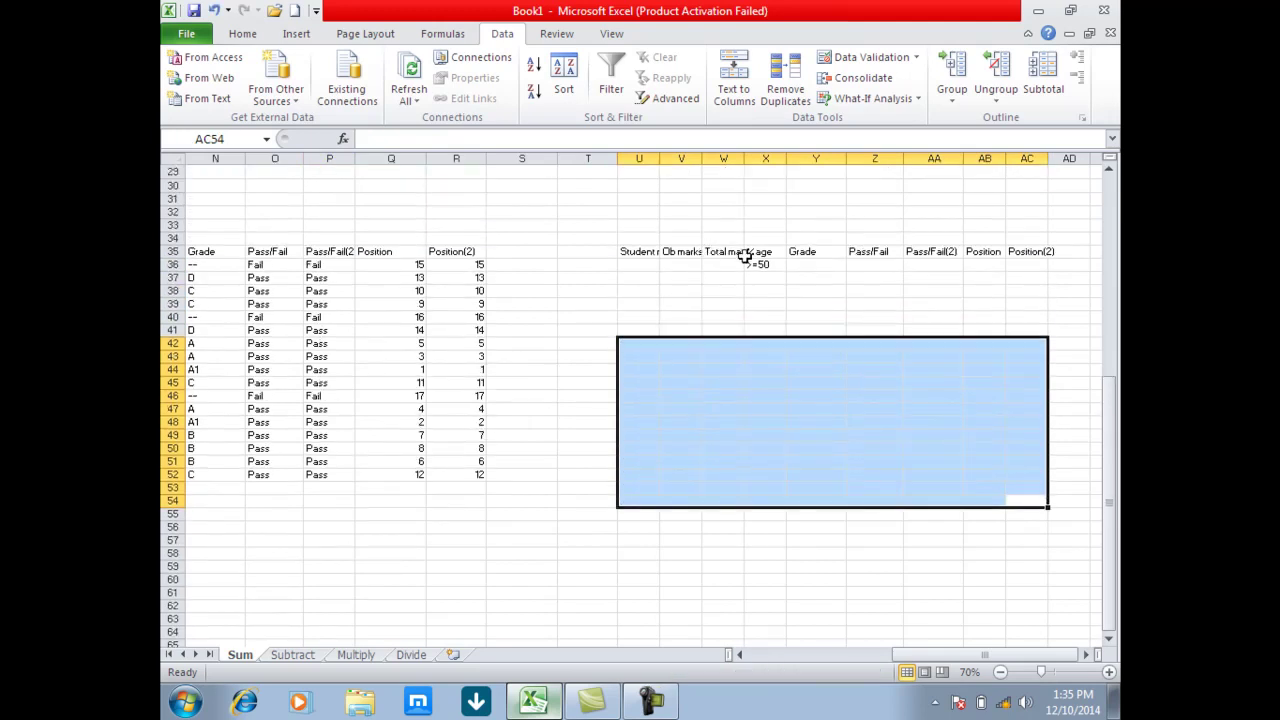
left_click(765, 265)
key("Delete")
Enter the criterion <=60 in V36 under the Ob marks heading
left_click(690, 265)
type(">")
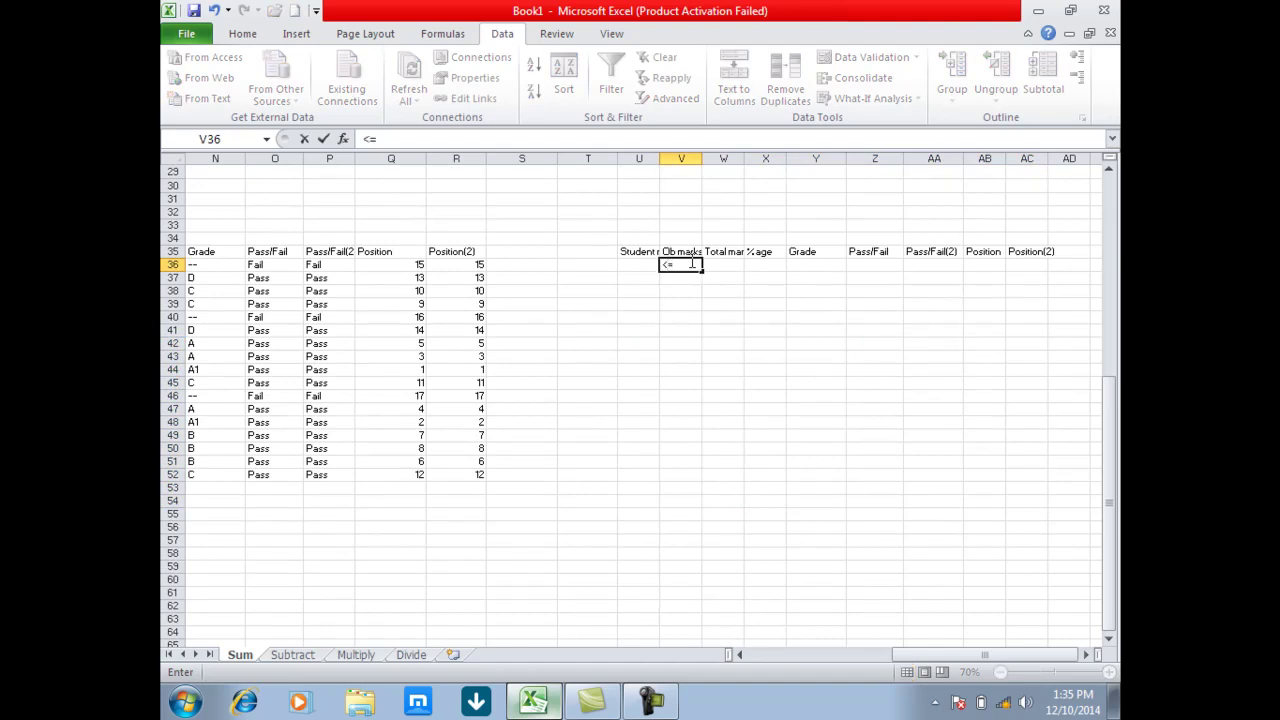
type("60")
key("Return")
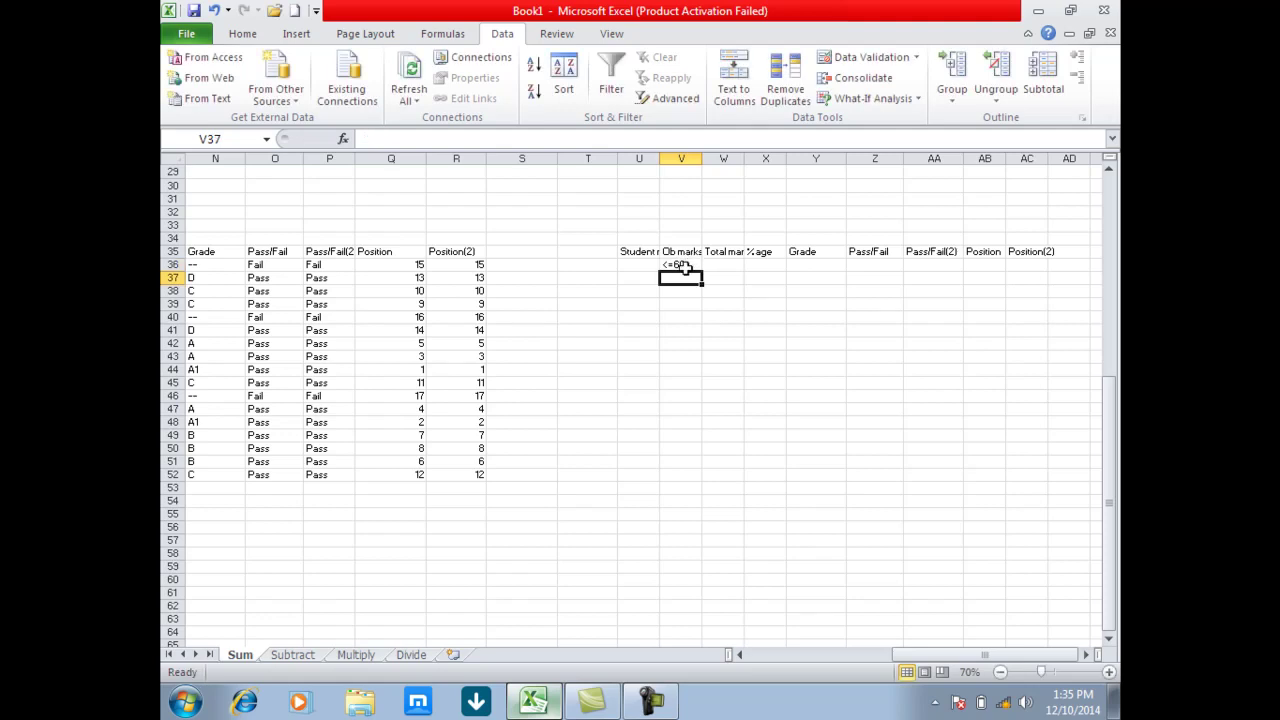
left_click(405, 317)
Rerun Advanced Filter with criteria range V35:V36, copying to row 42; only headers appear
left_click(664, 98)
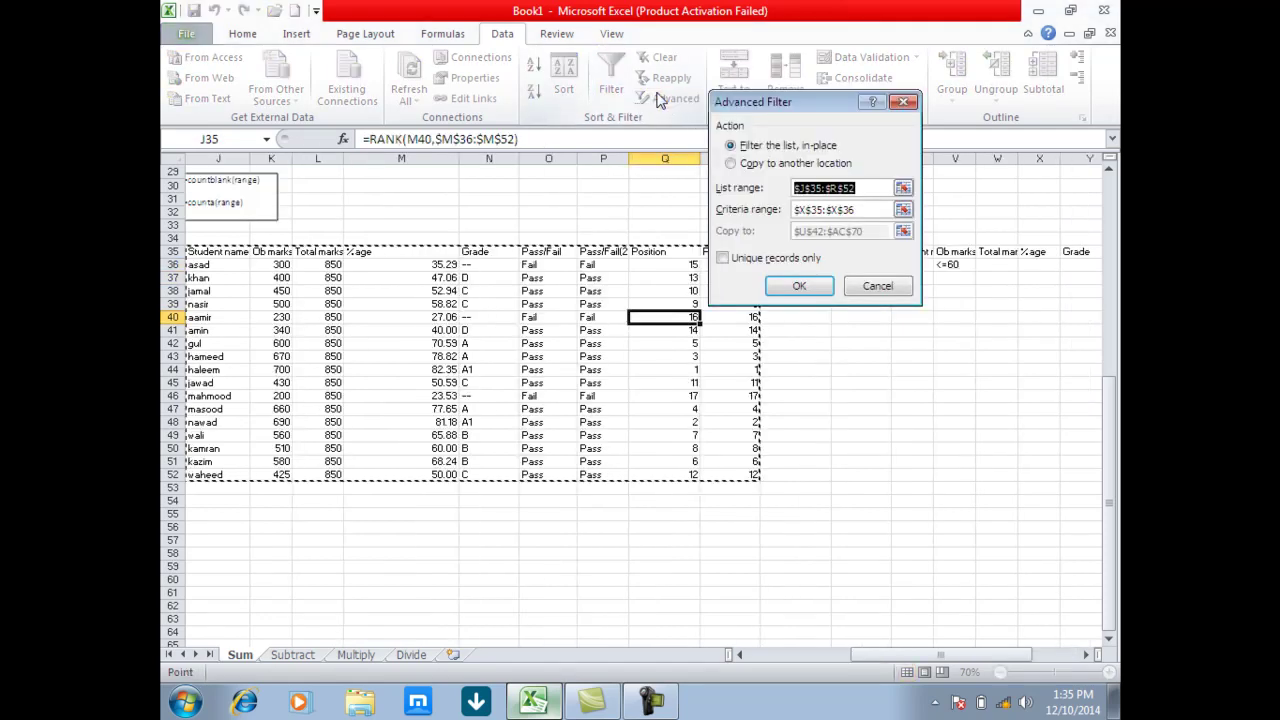
left_click(862, 213)
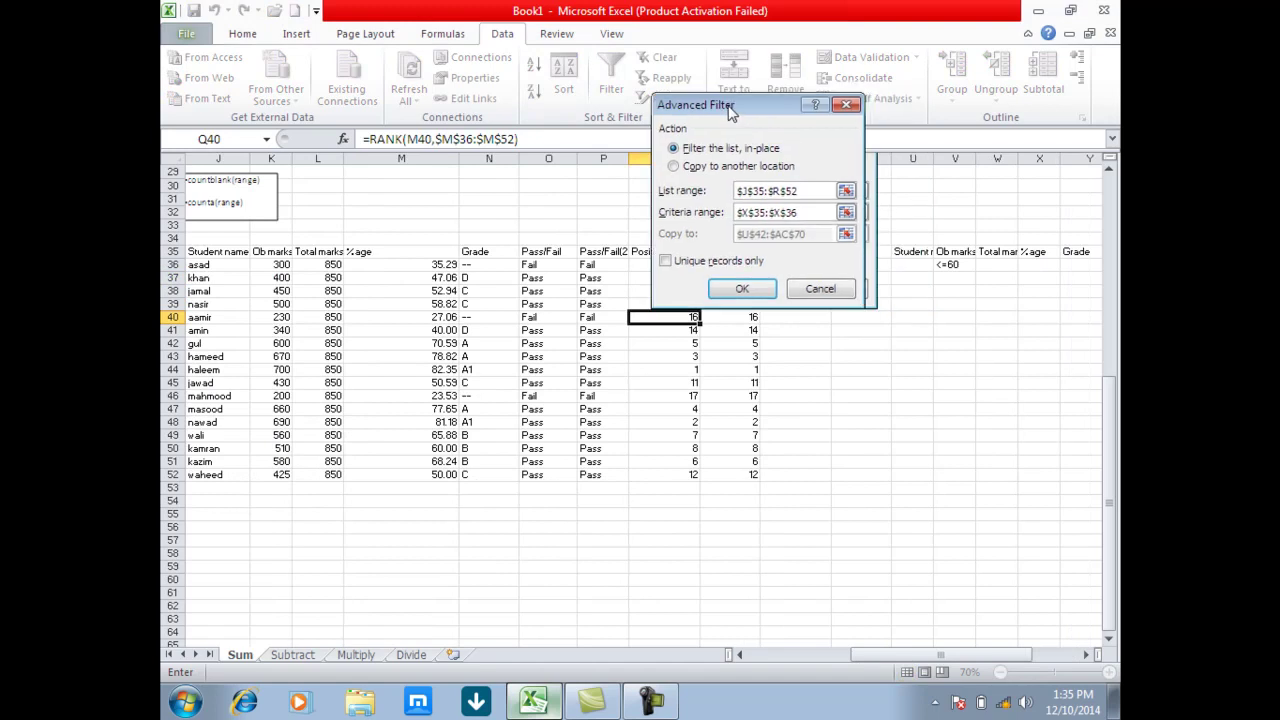
left_click_drag(790, 101, 585, 99)
left_click_drag(674, 207, 540, 207)
key("Delete")
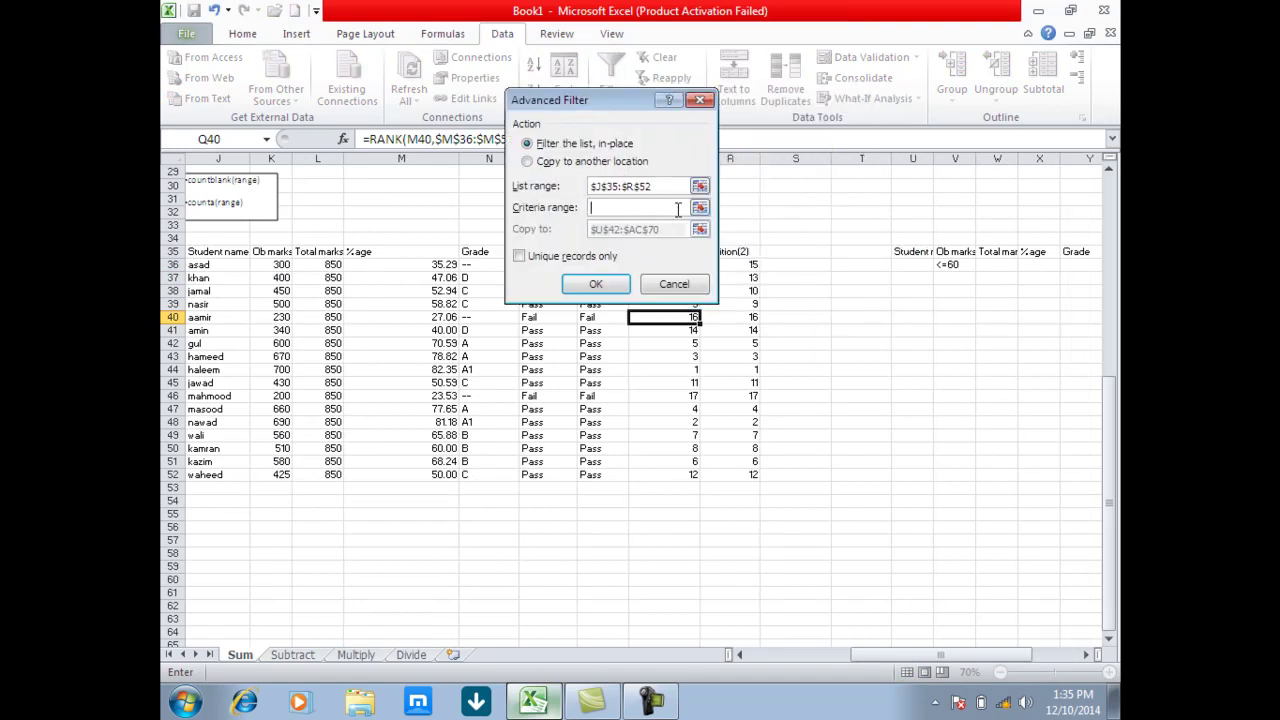
left_click_drag(953, 251, 953, 264)
left_click(527, 161)
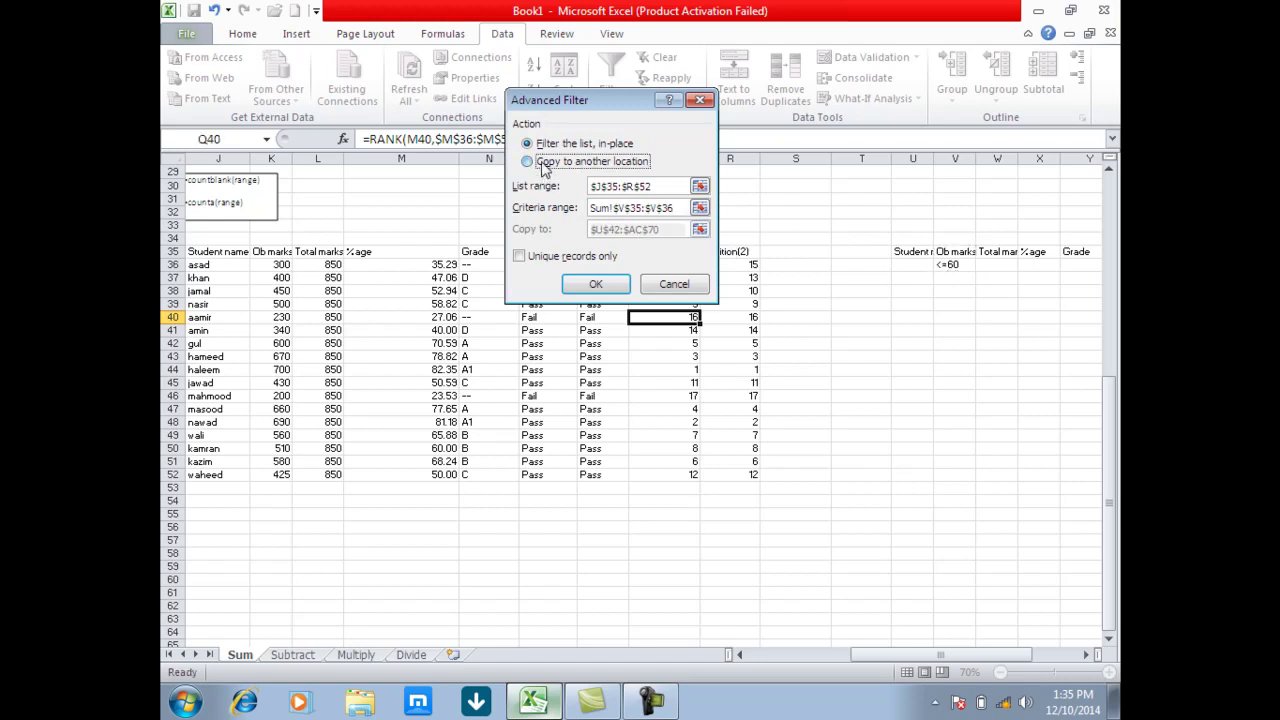
left_click(600, 285)
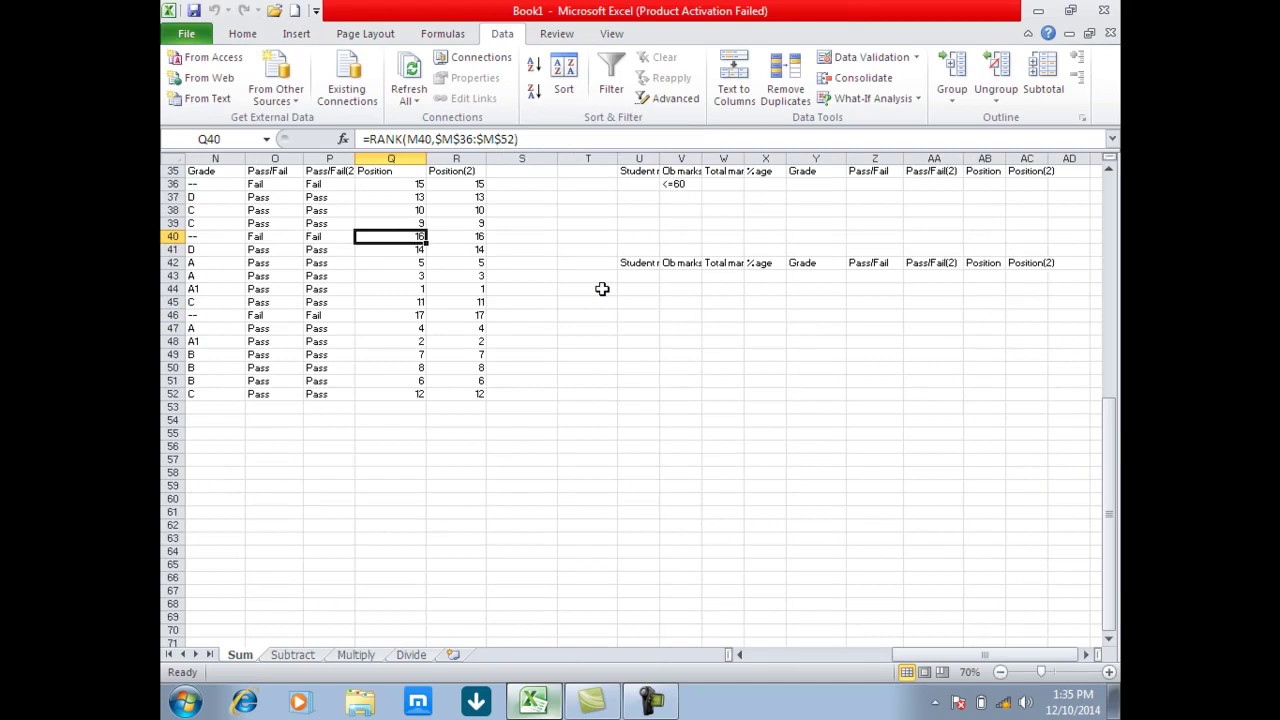
scroll(604, 288, "up", 3)
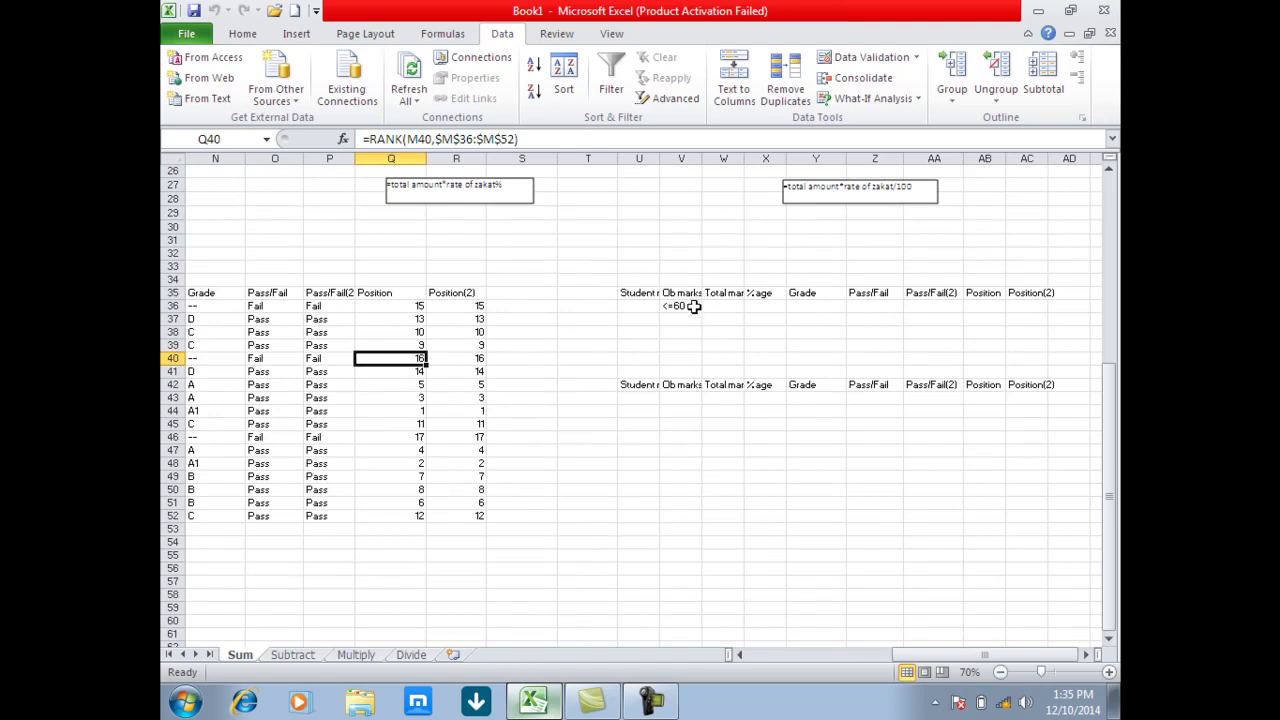
Edit the Ob marks criterion in V36 to read <=300
double_click(691, 305)
key("BackSpace")
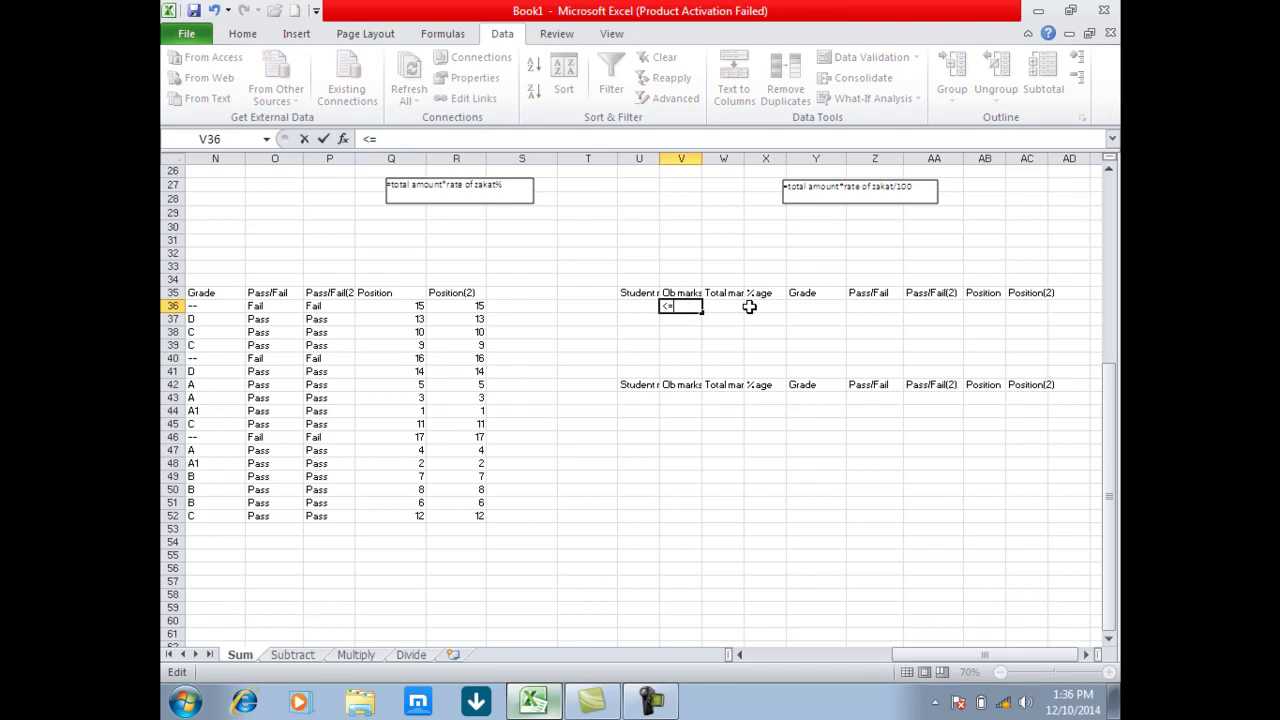
type("300")
key("Return")
right_click(749, 306)
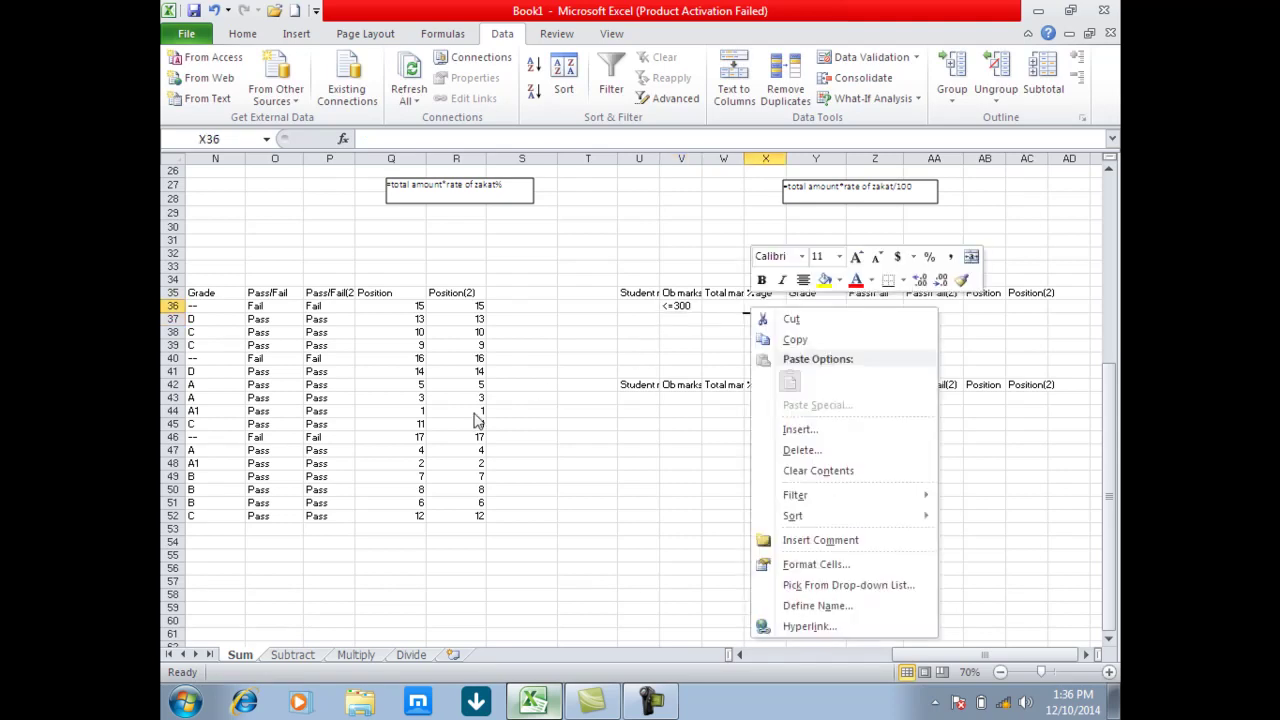
left_click(420, 390)
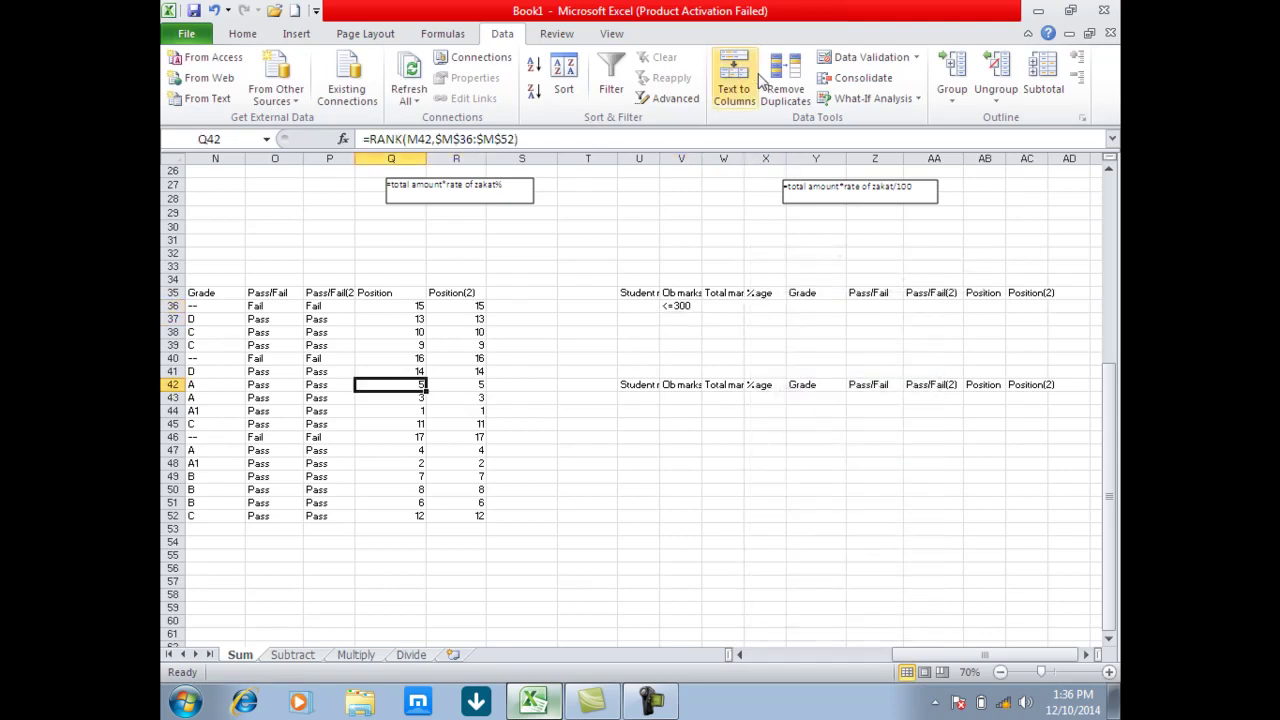
left_click(666, 98)
Rerun Advanced Filter with criteria V35:V36, copying three records (Ob marks 300, 230, 200) to U42
left_click(668, 209)
type("6")
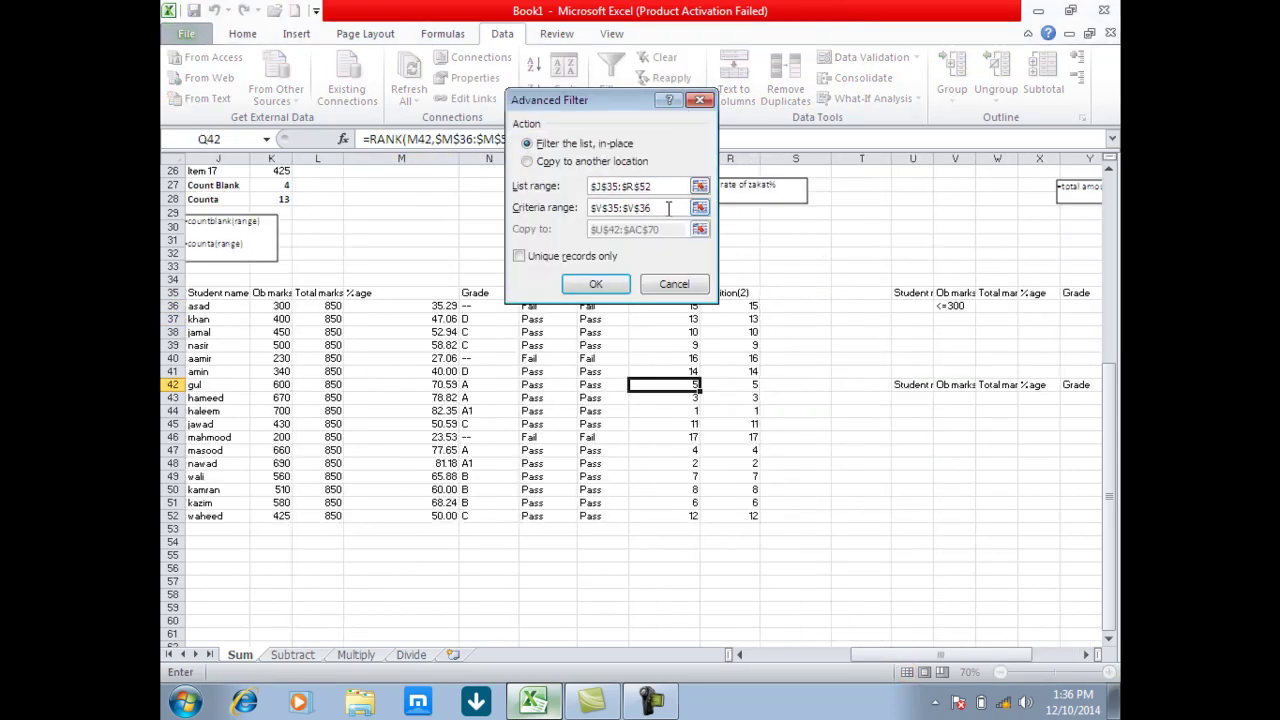
left_click_drag(955, 292, 955, 306)
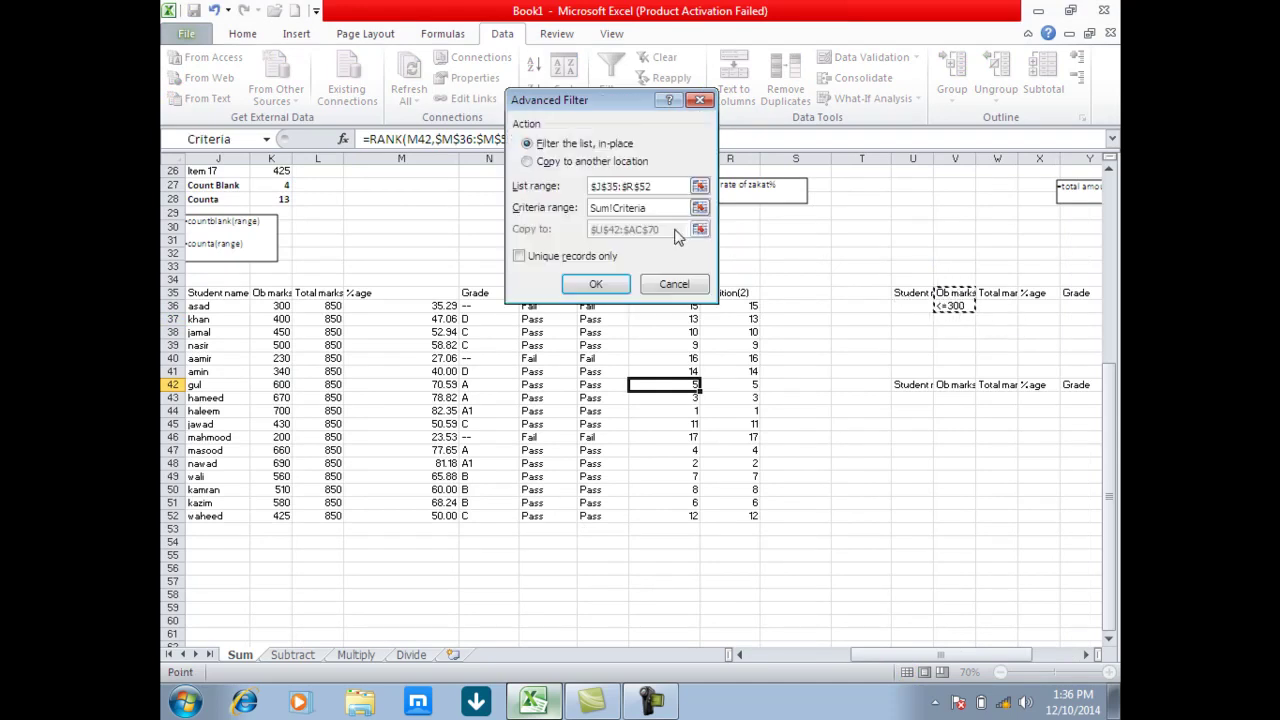
left_click(527, 161)
left_click(669, 234)
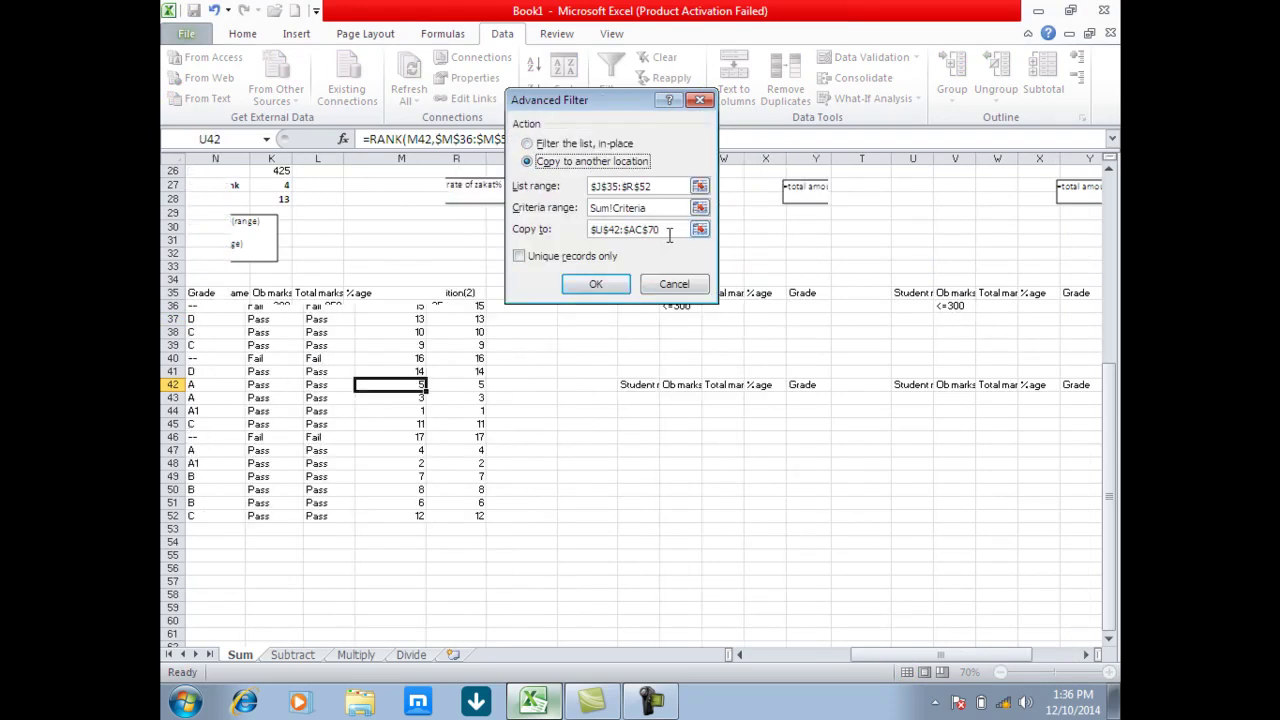
left_click(612, 282)
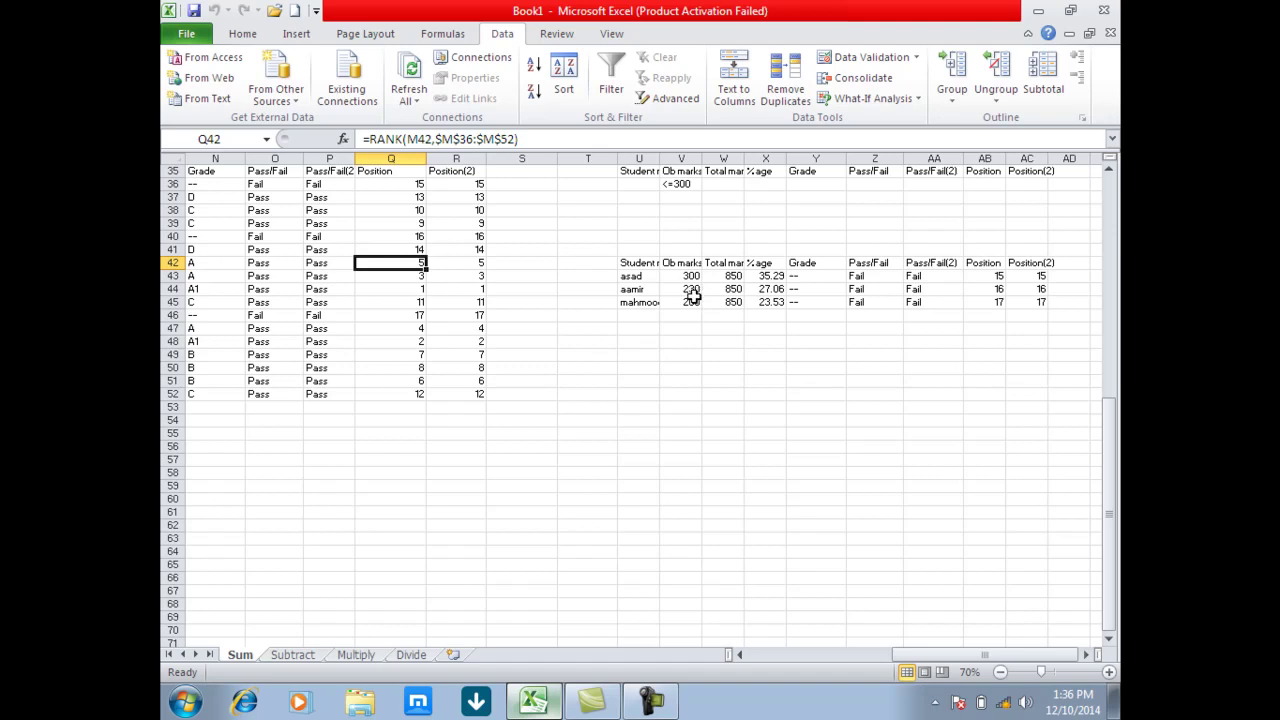
scroll(692, 292, "up", 1)
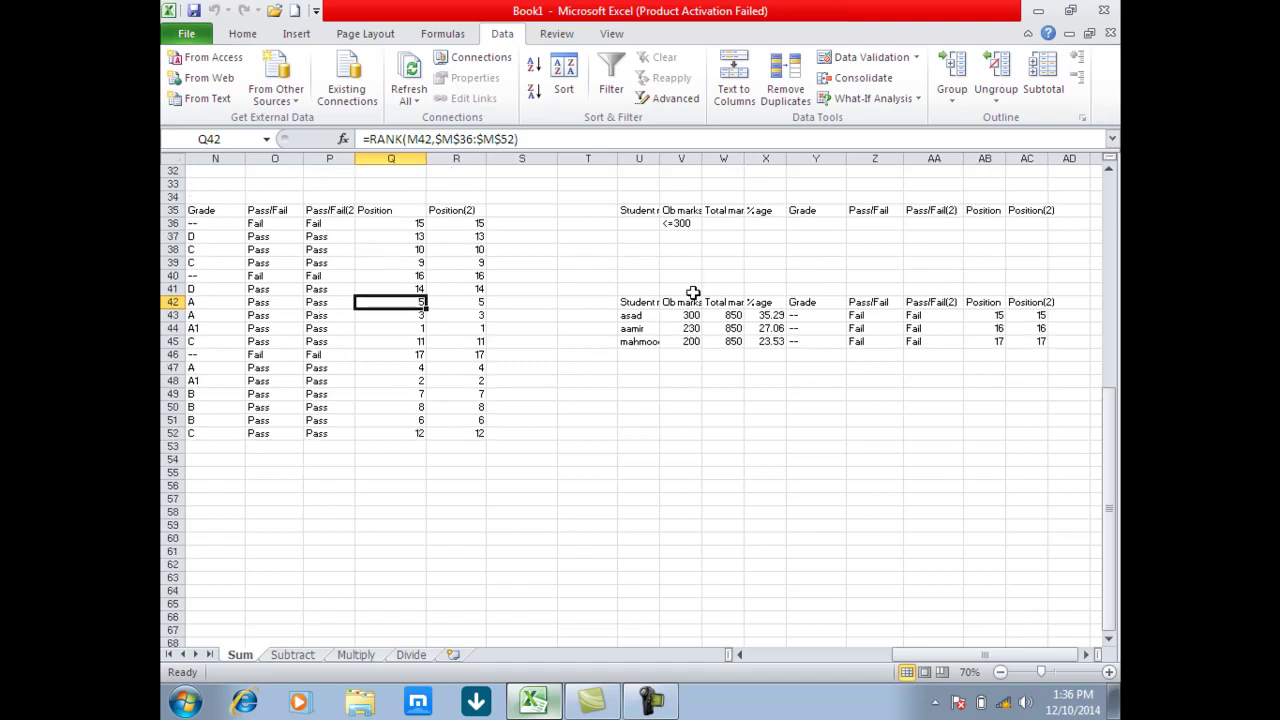
scroll(692, 292, "up", 1)
scroll(768, 307, "down", 1, "ctrl")
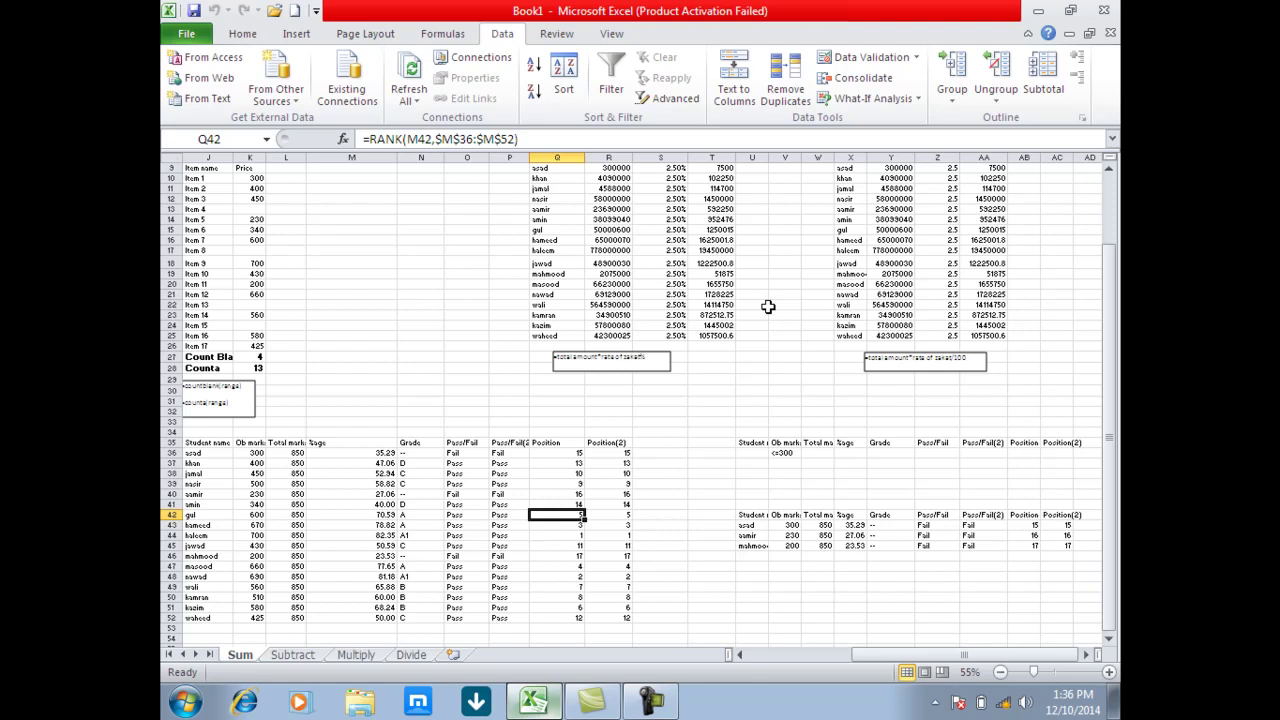
scroll(768, 307, "down", 2)
left_click_drag(742, 372, 1080, 512)
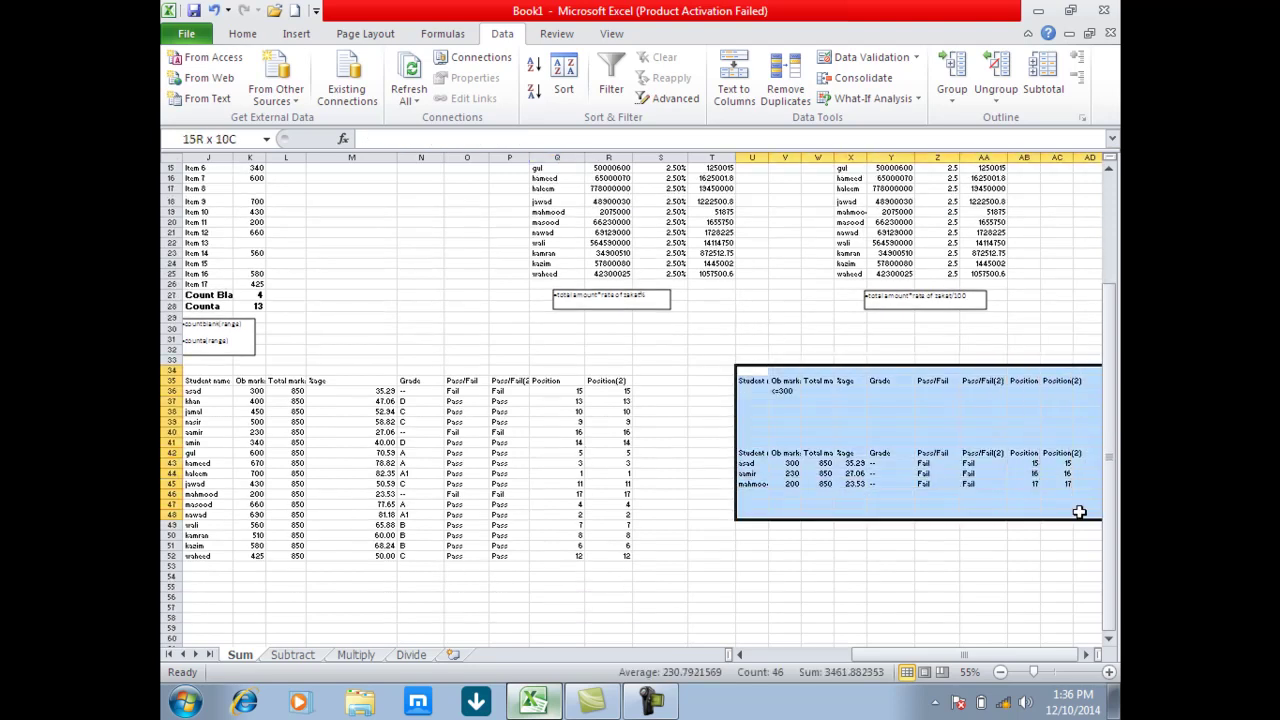